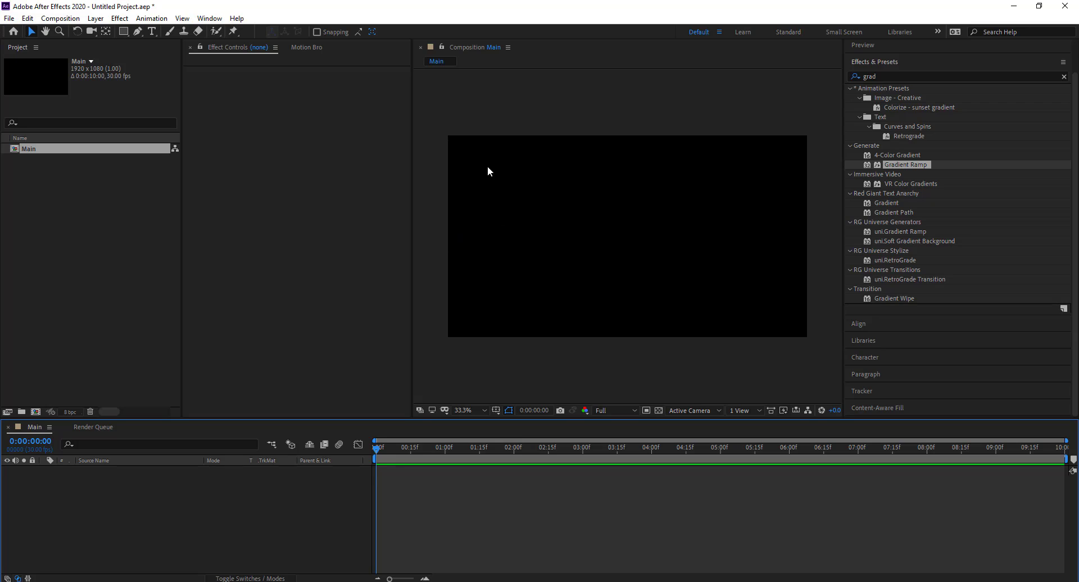
Draw a straight horizontal line across the middle of the composition with the Pen tool, using the yellow 28 px stroke without fill.
left_click(481, 410)
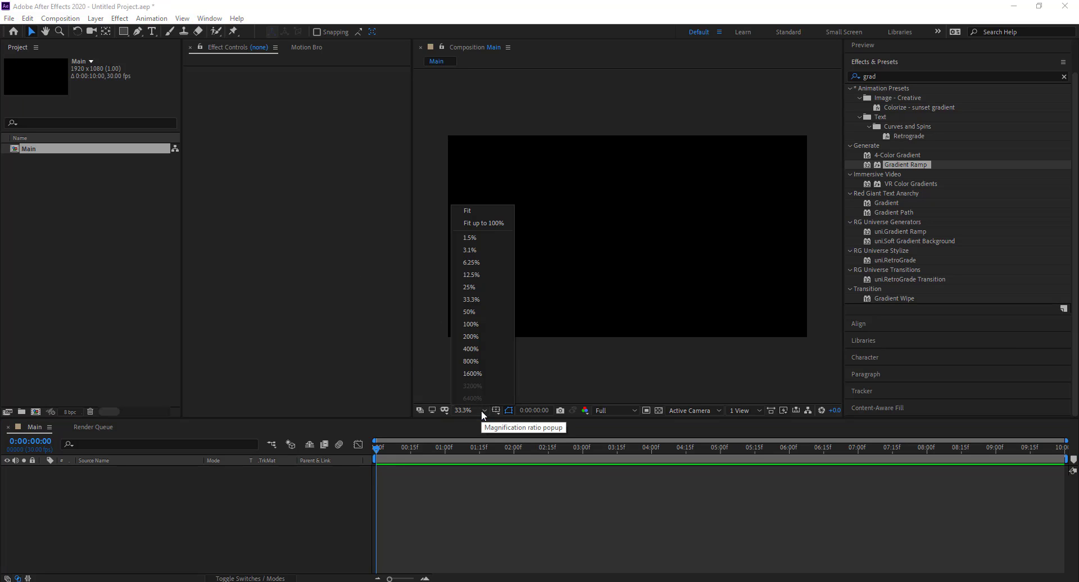
left_click(471, 211)
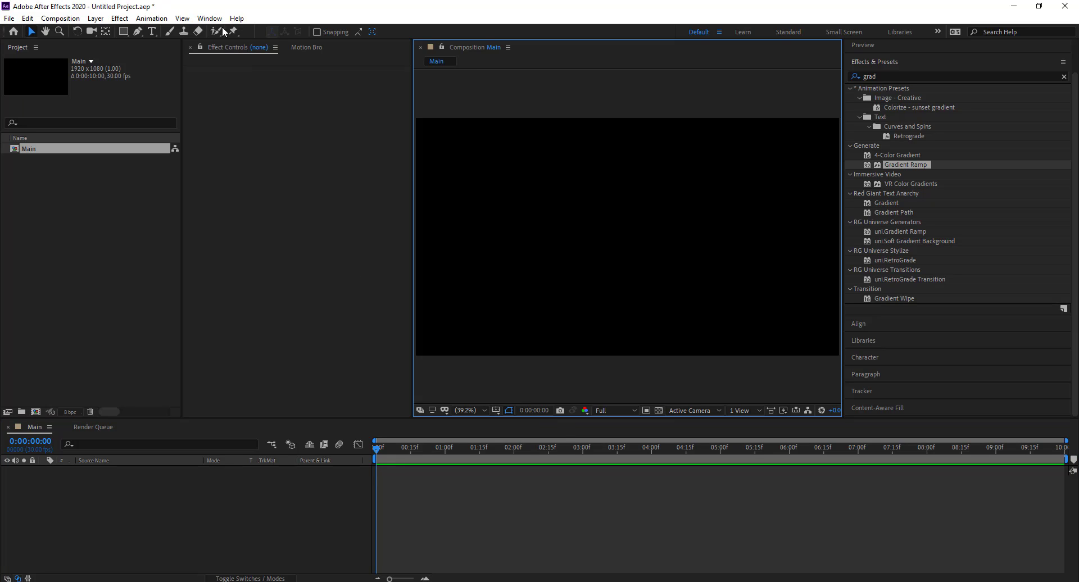
left_click(137, 31)
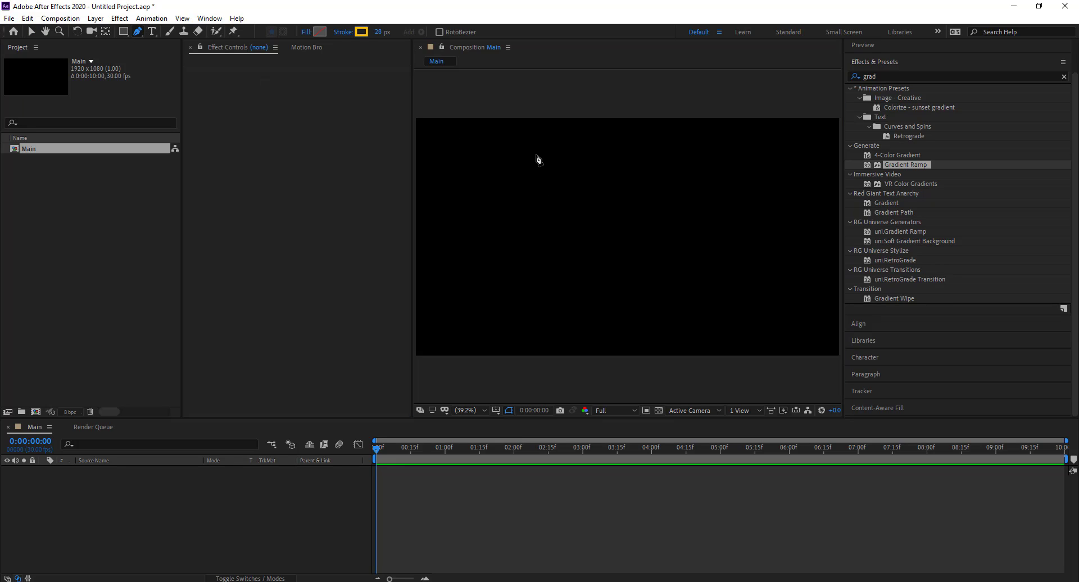
left_click(506, 227)
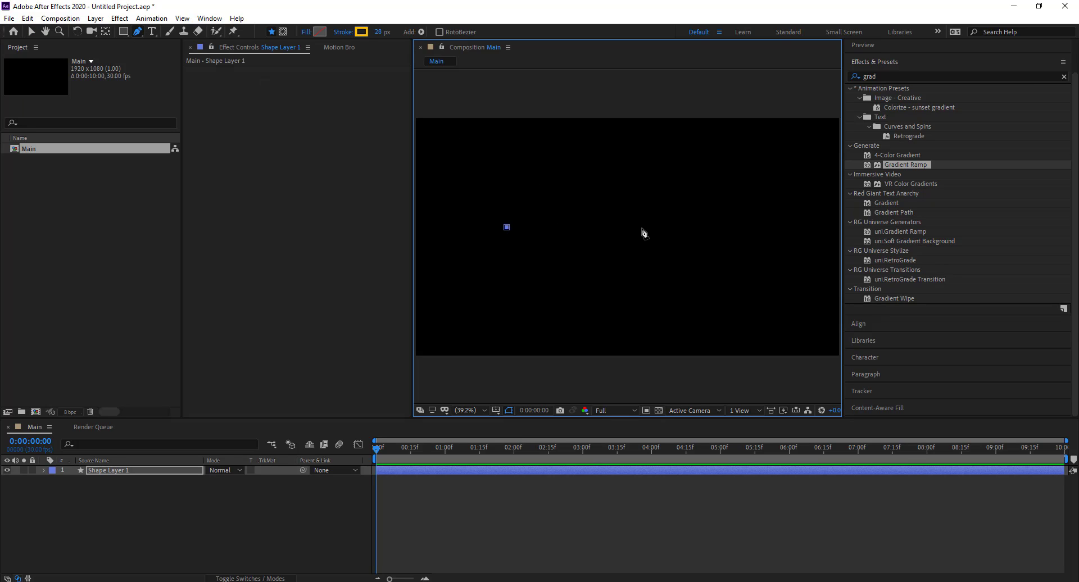
left_click(767, 227)
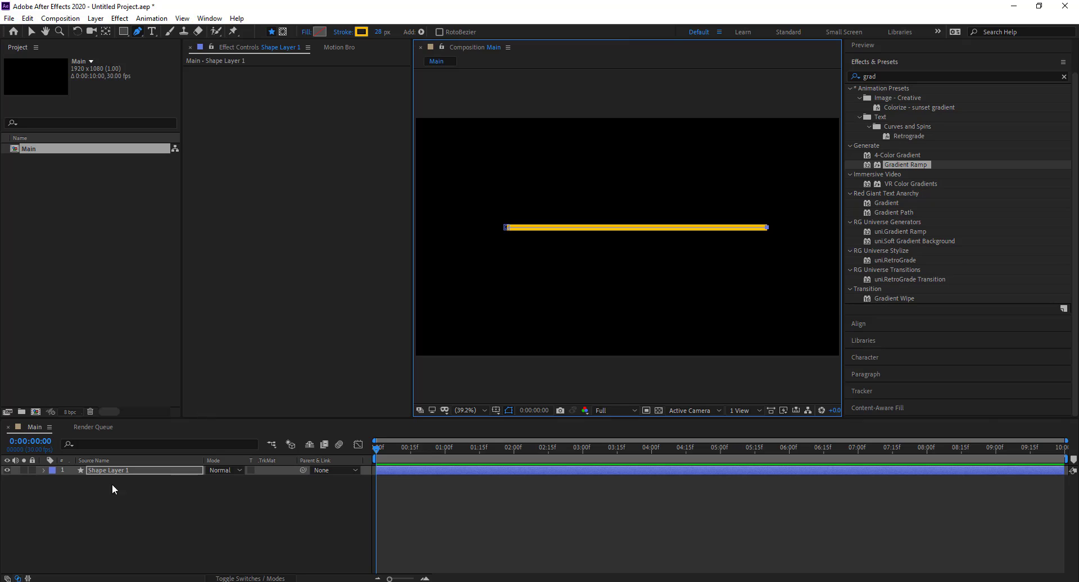
Set the line cap of the shape layer's stroke to Round Cap, collapse the layer and deselect it.
left_click(43, 470)
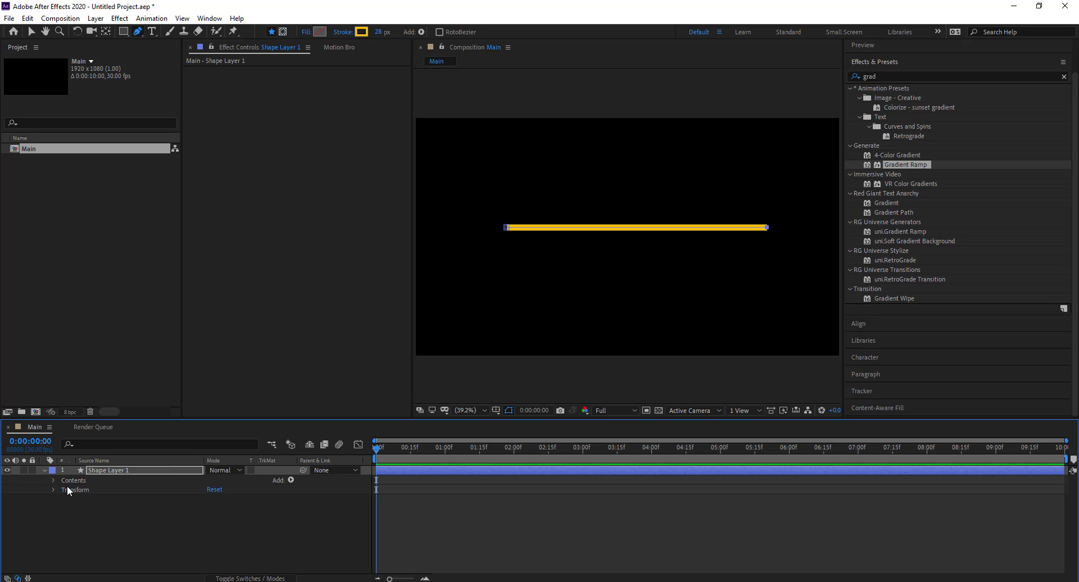
left_click(53, 480)
left_click(63, 490)
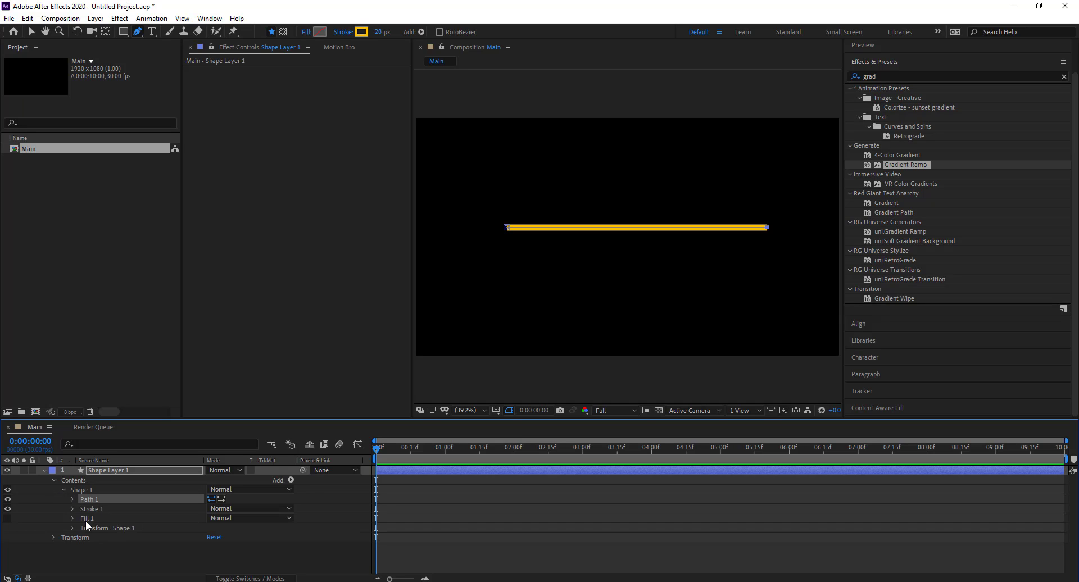
left_click(72, 508)
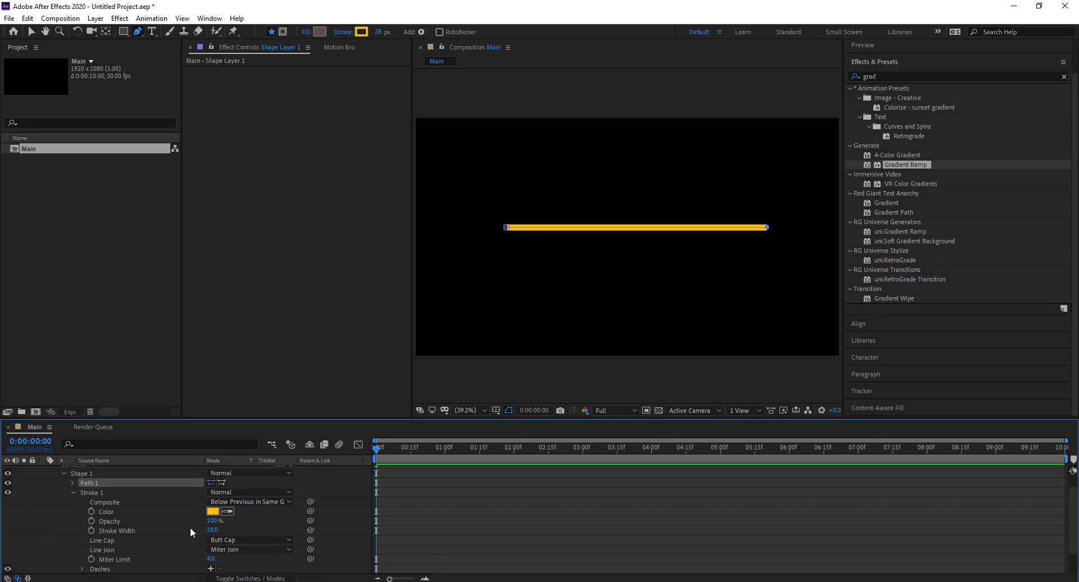
left_click(240, 540)
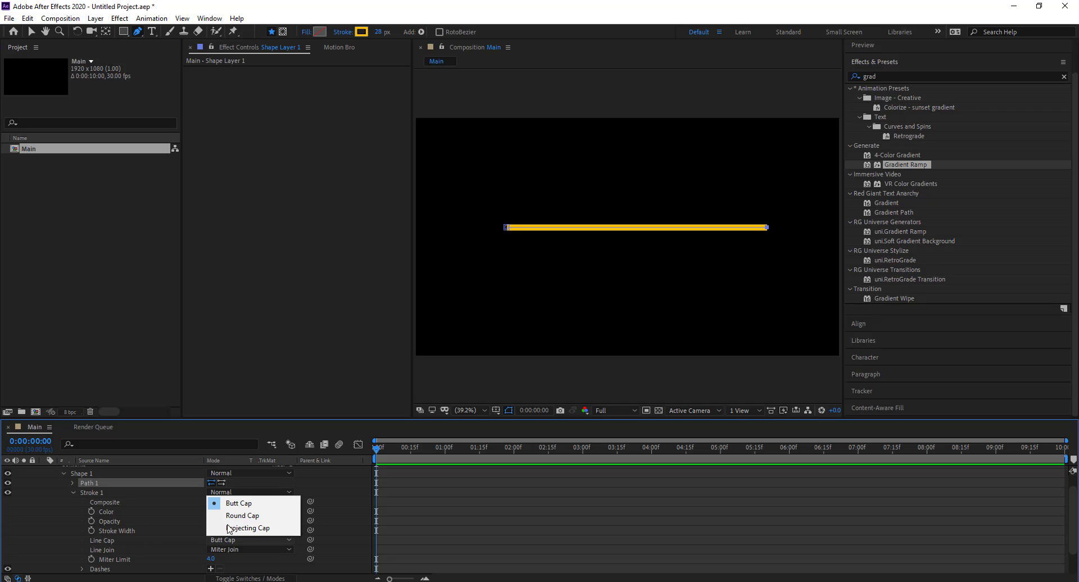
left_click(241, 515)
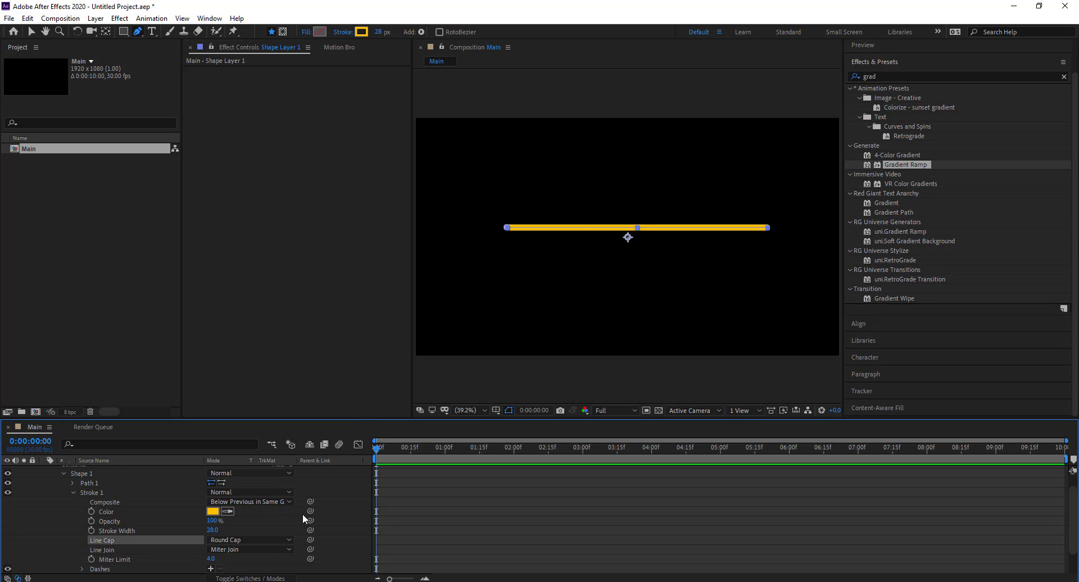
scroll(114, 516, "up", 2)
left_click(44, 471)
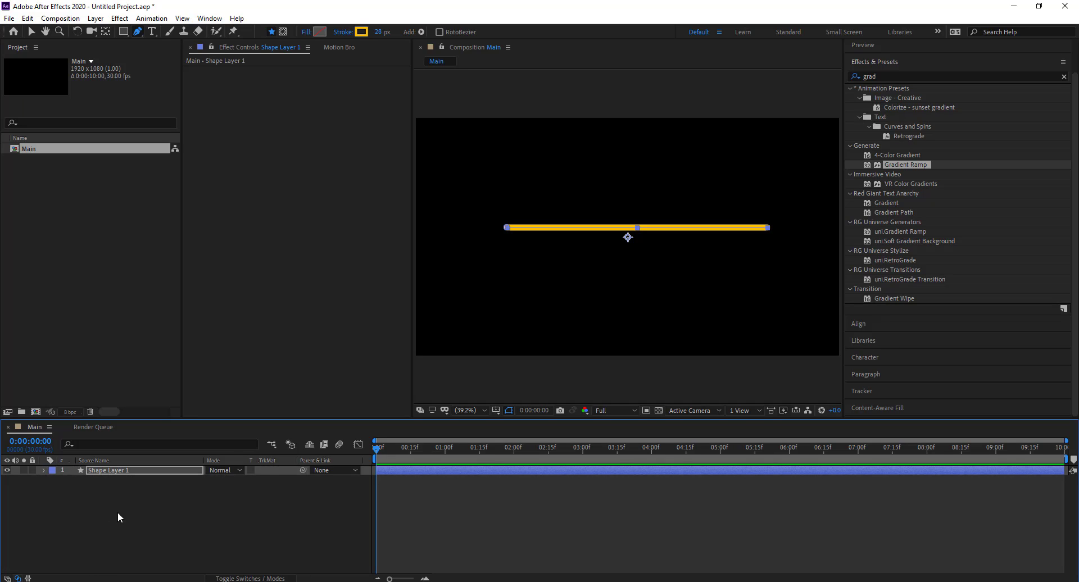
left_click(118, 517)
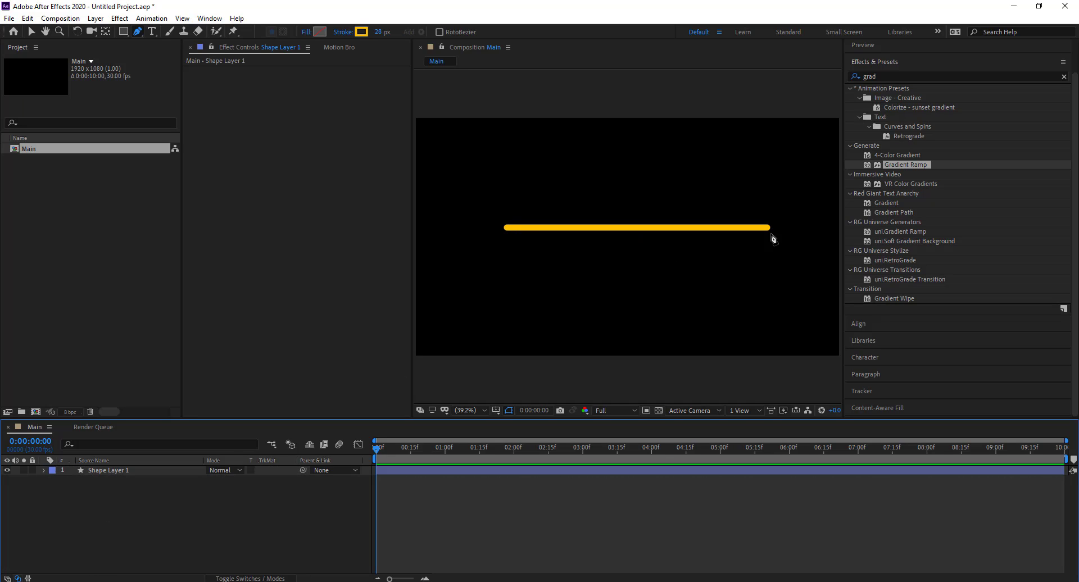
Create a text layer reading "FB DESIGNZ", with "FB" in MADE Soulmaze and "DESIGNZ" in MADE Soulmaze Outline.
right_click(250, 504)
mouse_move(298, 384)
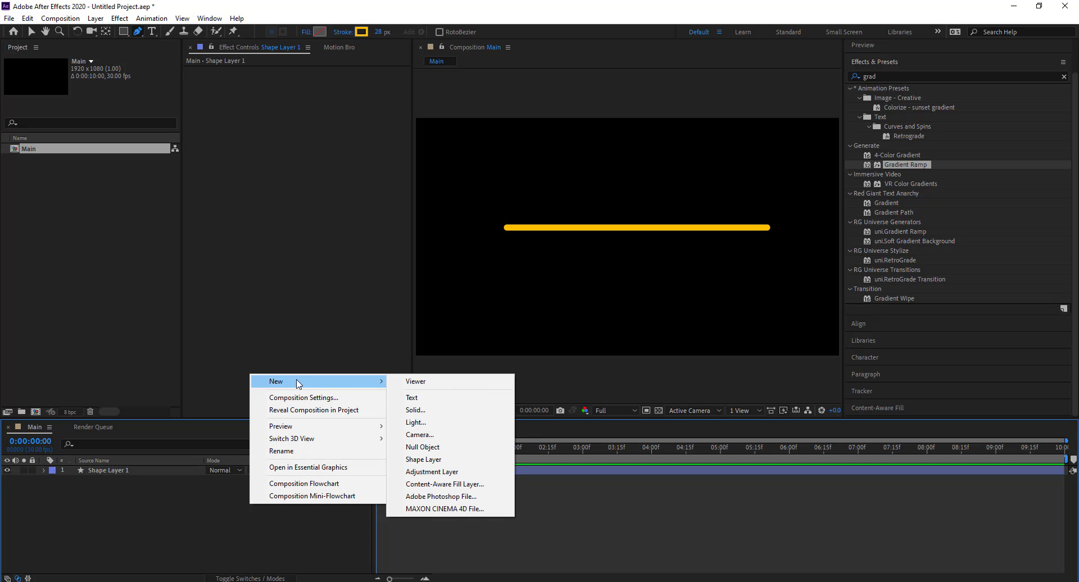
left_click(413, 397)
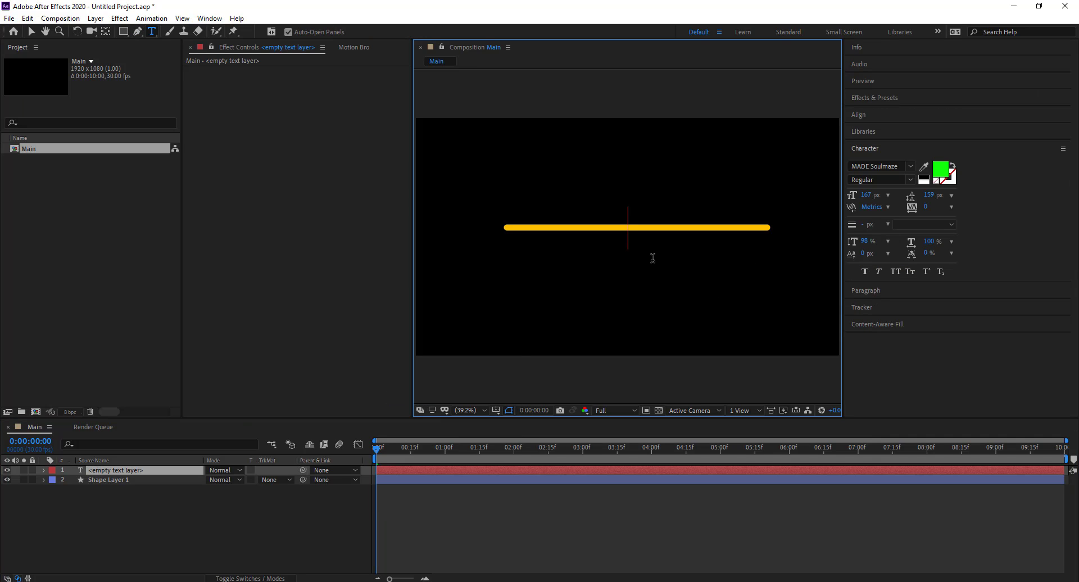
type("FB")
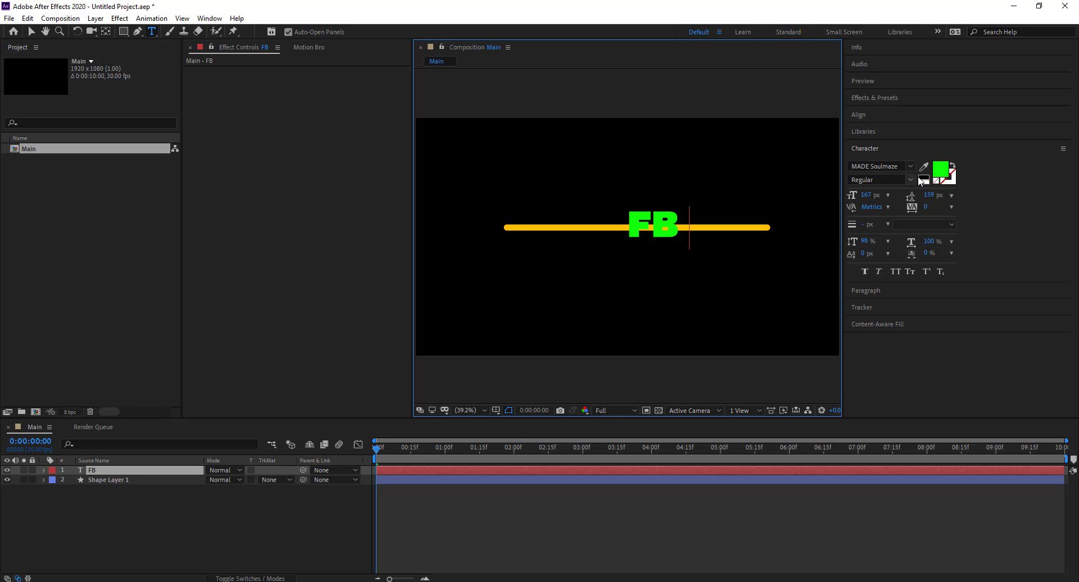
left_click(910, 166)
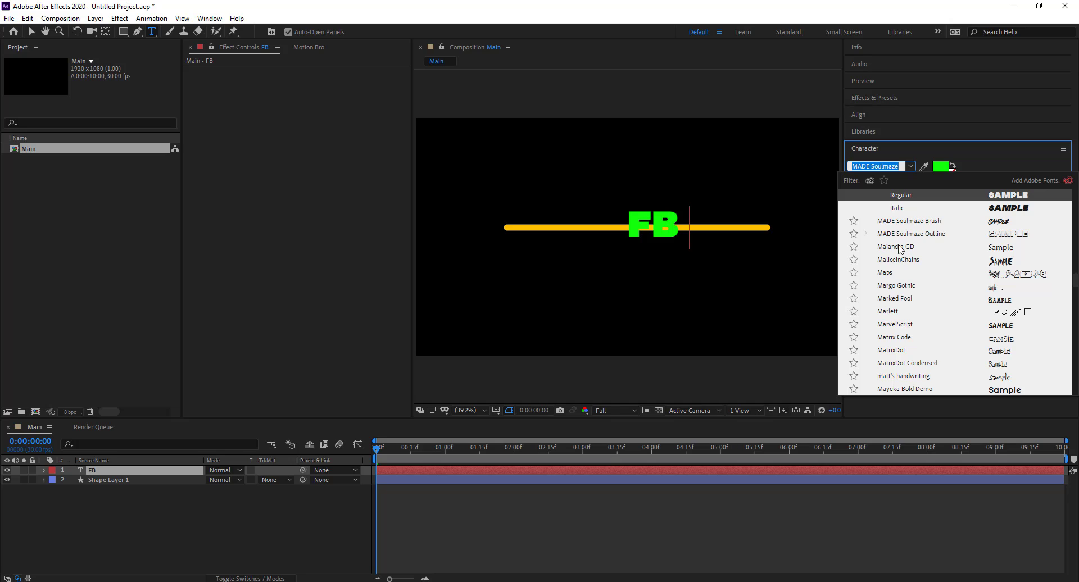
left_click(930, 234)
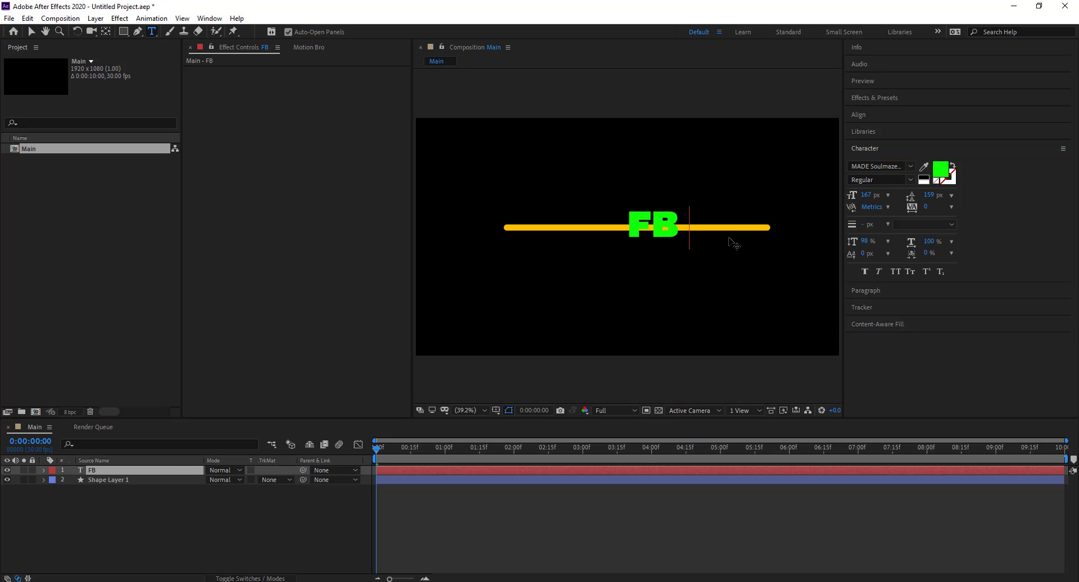
type("DES")
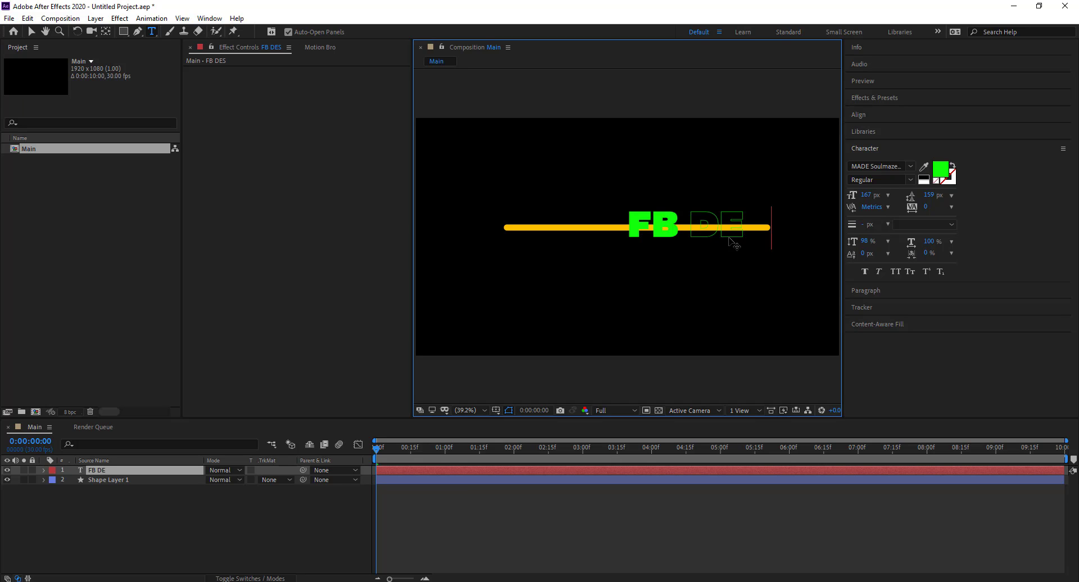
type("IGNZ")
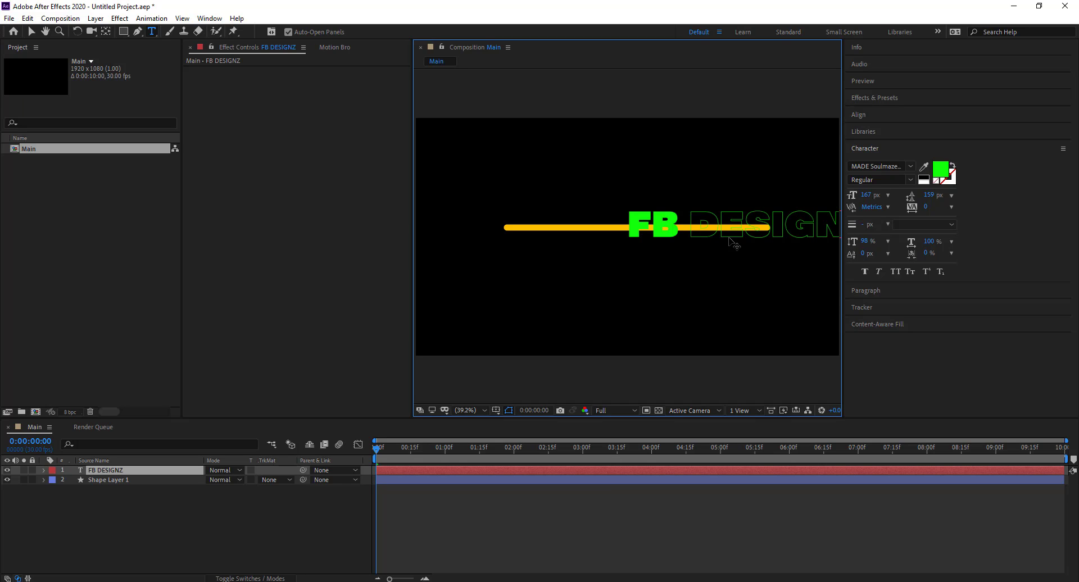
triple_click(801, 225)
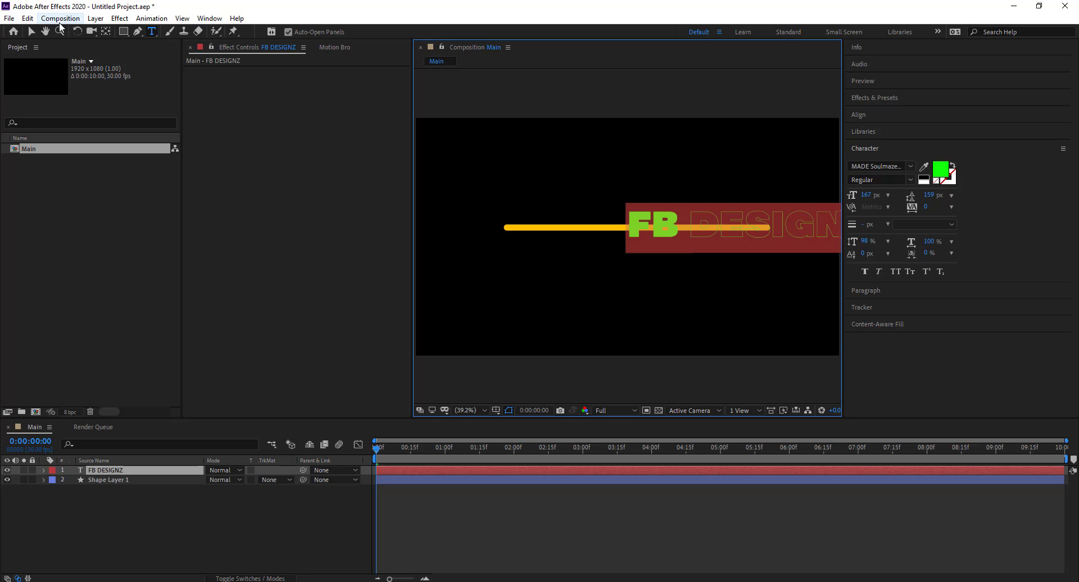
Move the text directly beneath the yellow line and stretch it slightly so its width matches the line.
left_click(31, 31)
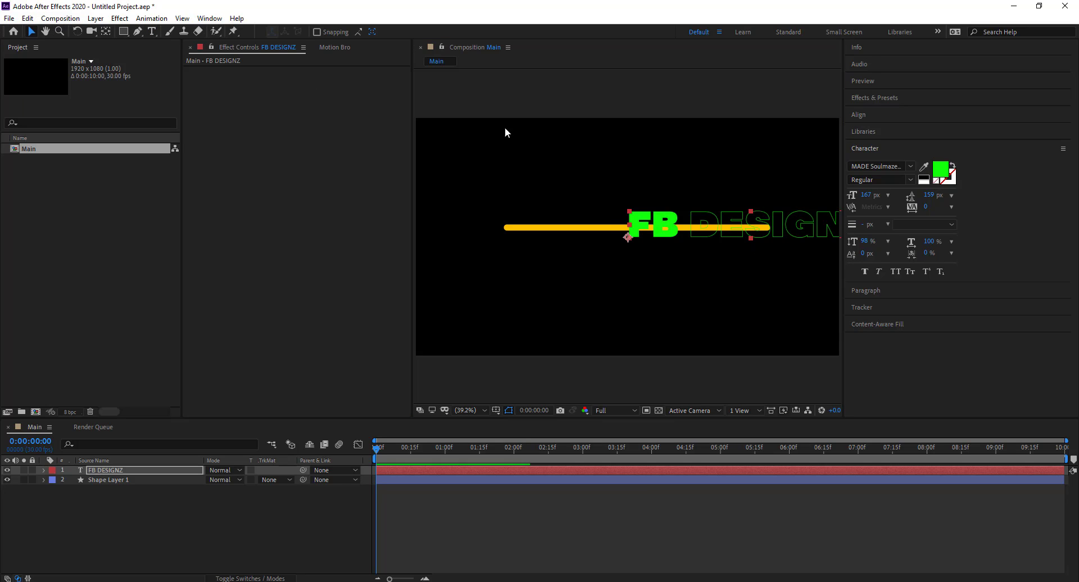
left_click(632, 243)
left_click_drag(632, 243, 617, 246)
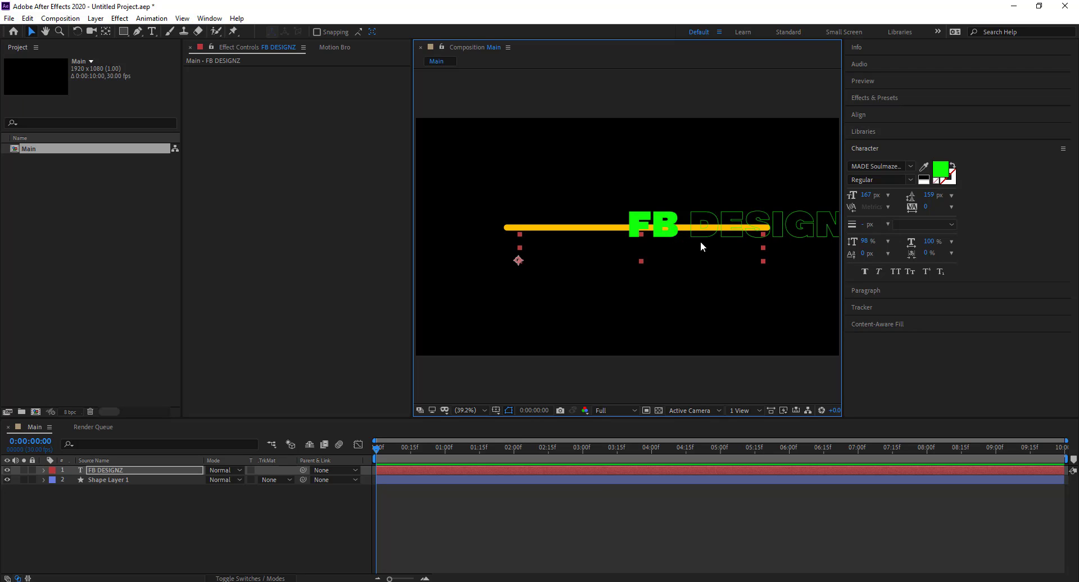
key("Caps_Lock")
key("Caps_Lock")
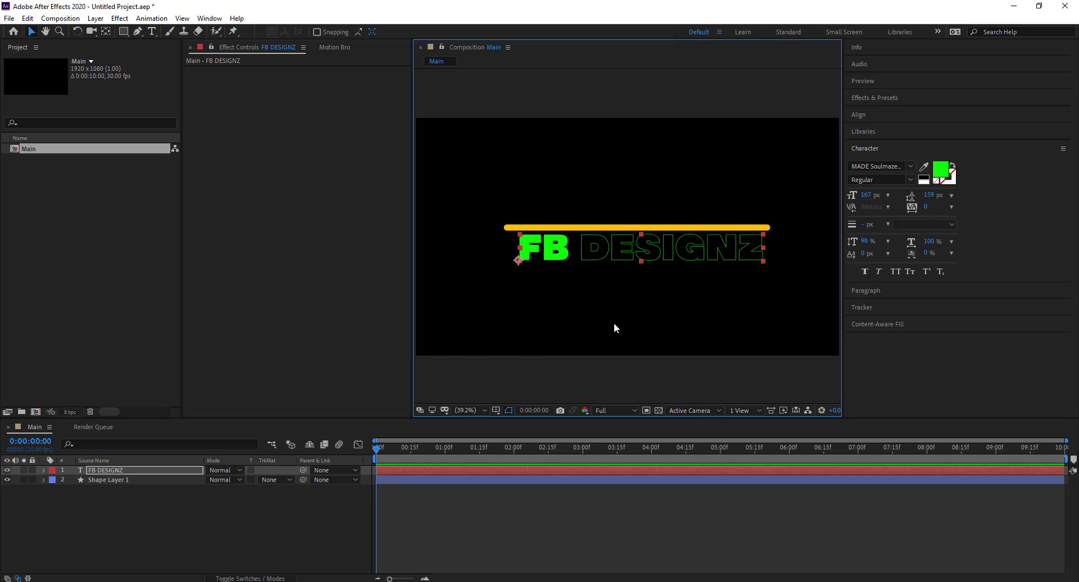
mouse_move(763, 248)
left_mouse_down()
mouse_move(719, 254)
mouse_move(769, 247)
left_mouse_up()
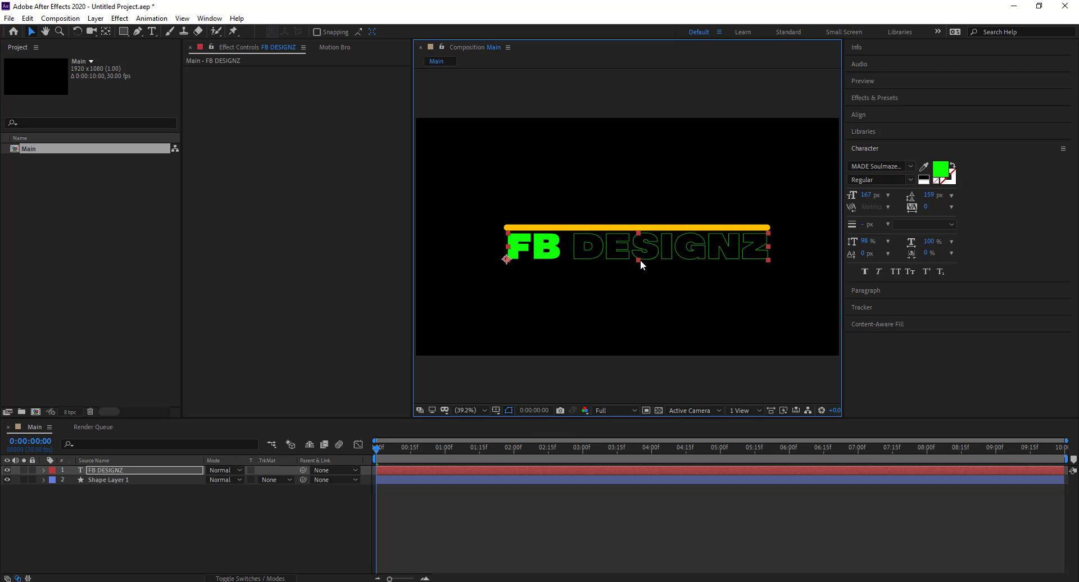
Add a Position animator to the FB DESIGNZ text layer.
left_click(599, 500)
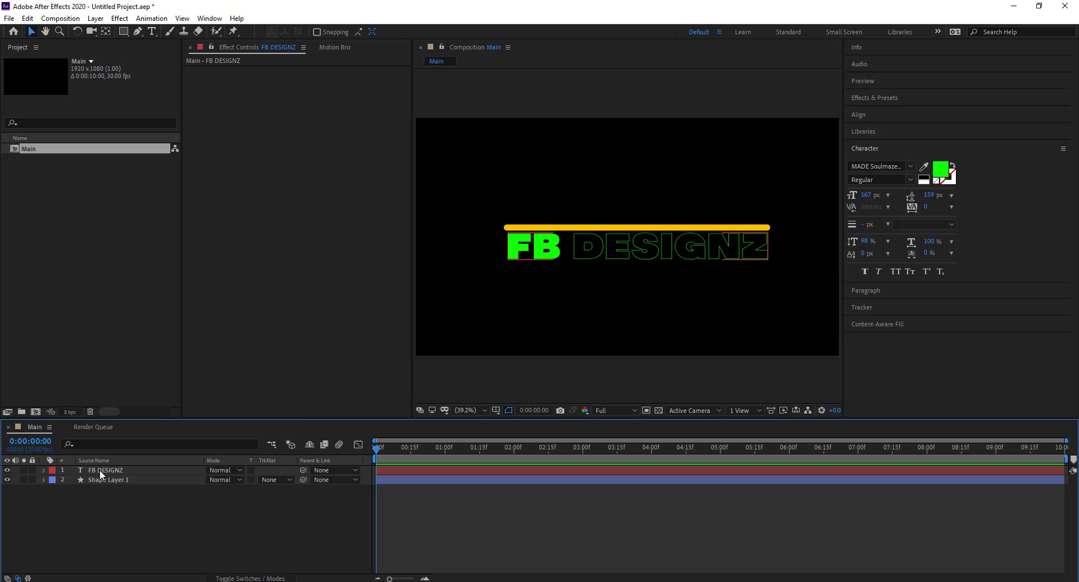
left_click(43, 470)
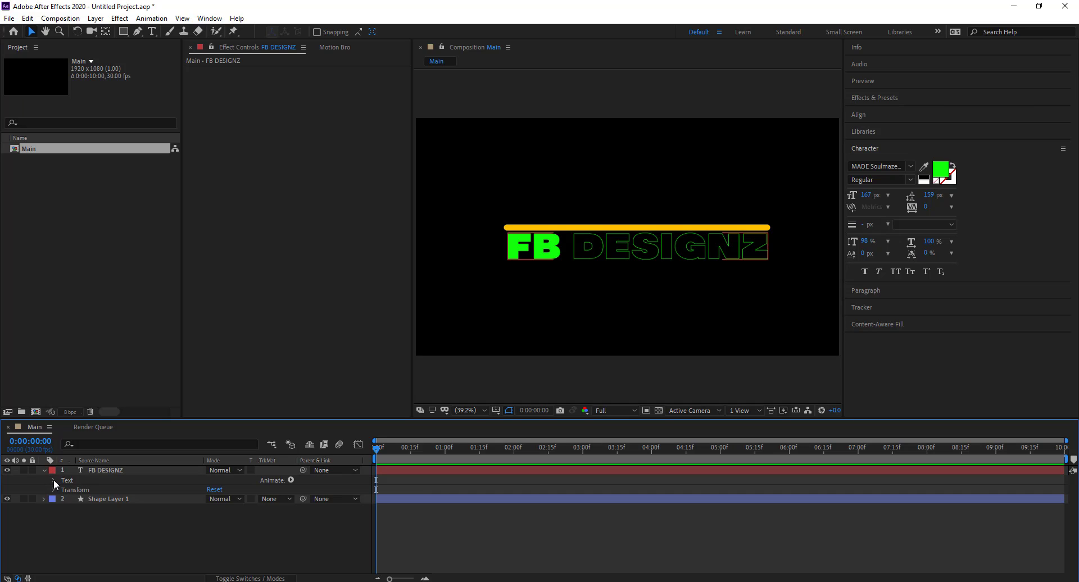
left_click(54, 481)
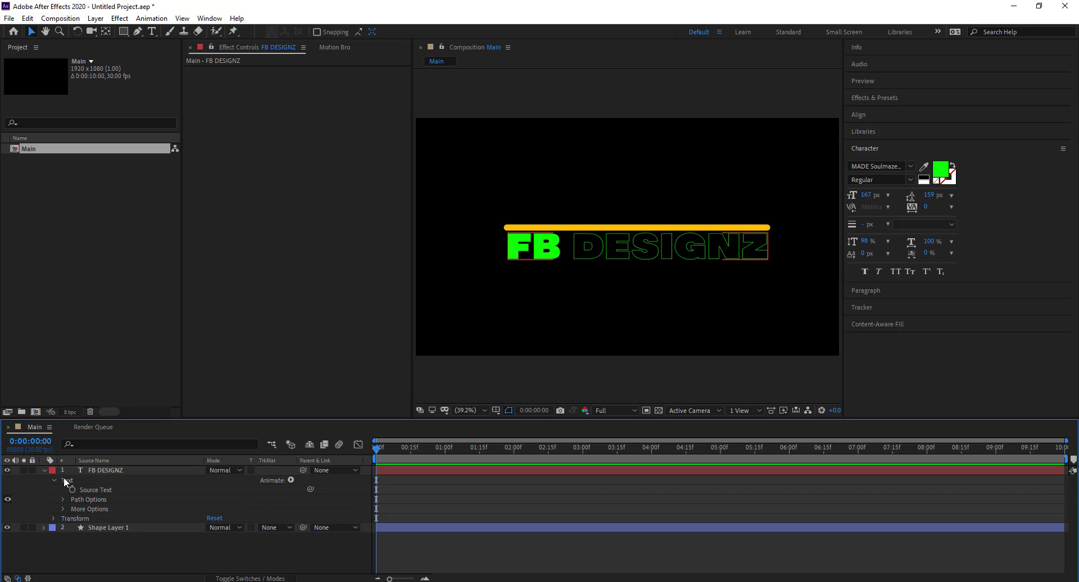
left_click(82, 480)
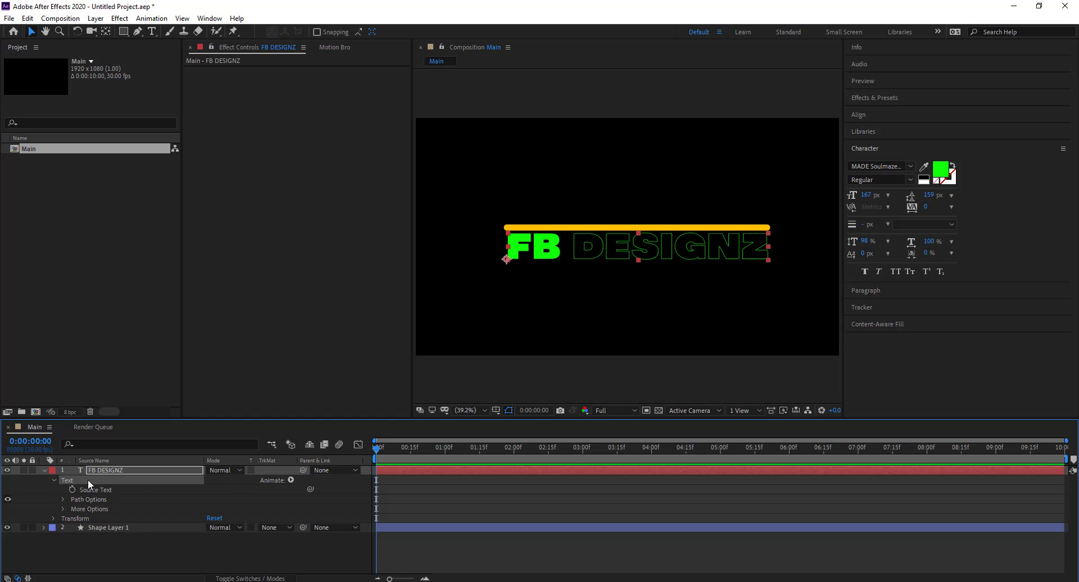
left_click(291, 479)
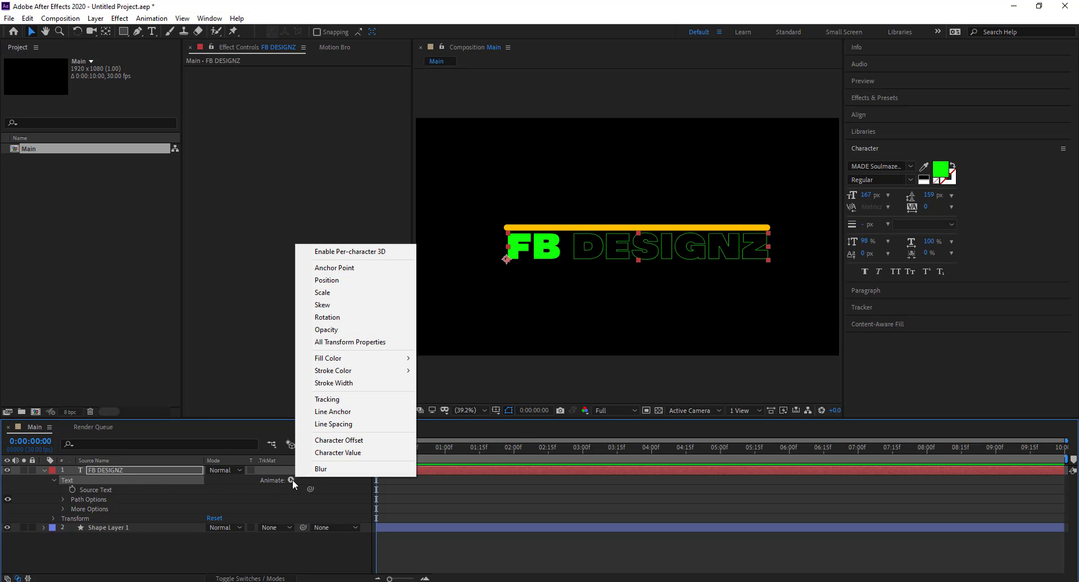
left_click(343, 280)
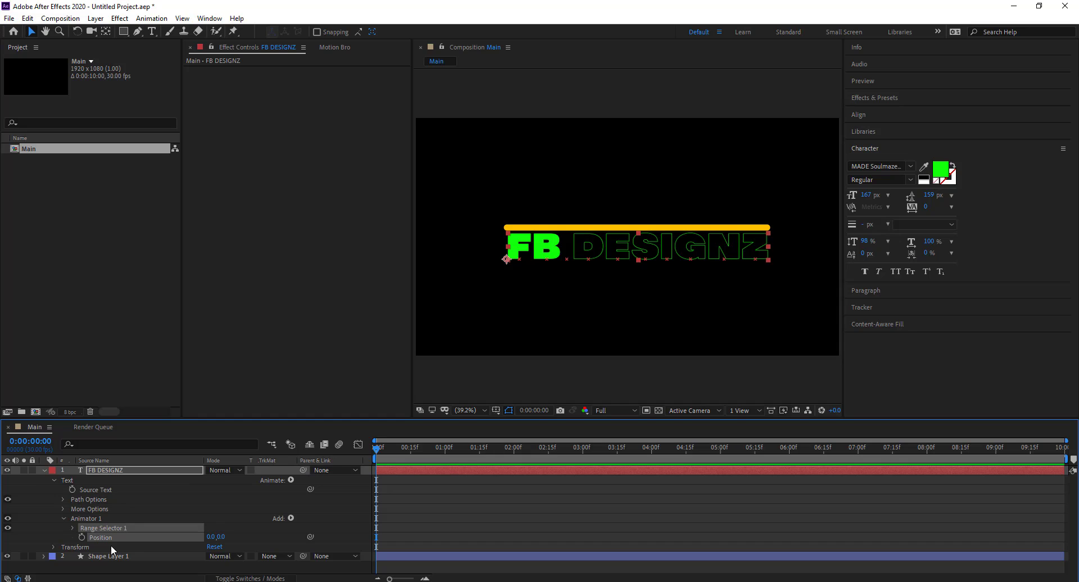
Keyframe the text animator's Position at 0.0, -181.0 at 0 seconds and 0.0, -1.0 at 1 second, returning to the start.
left_click_drag(223, 539, 125, 535)
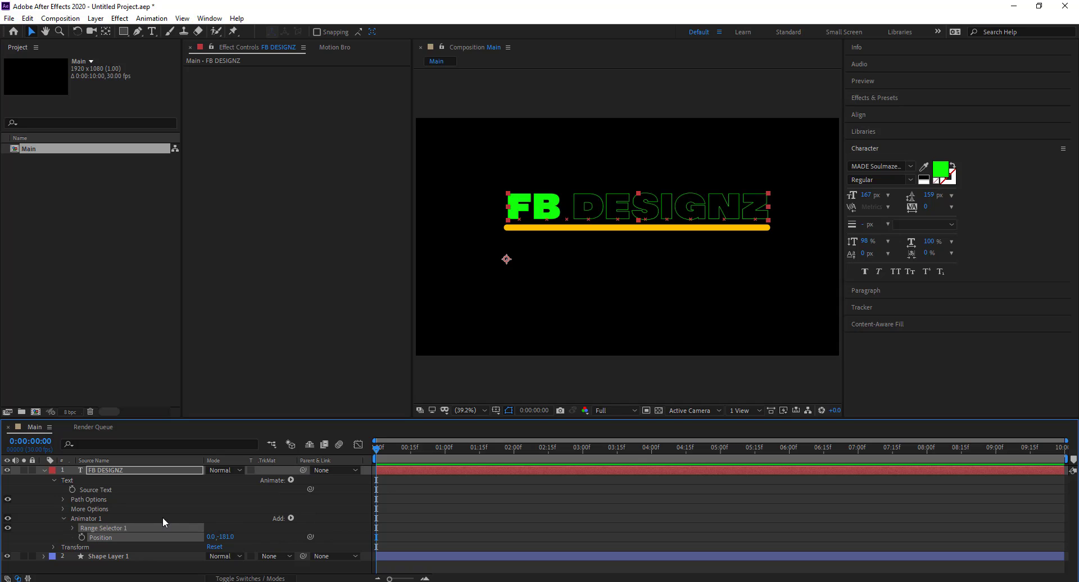
left_click(82, 538)
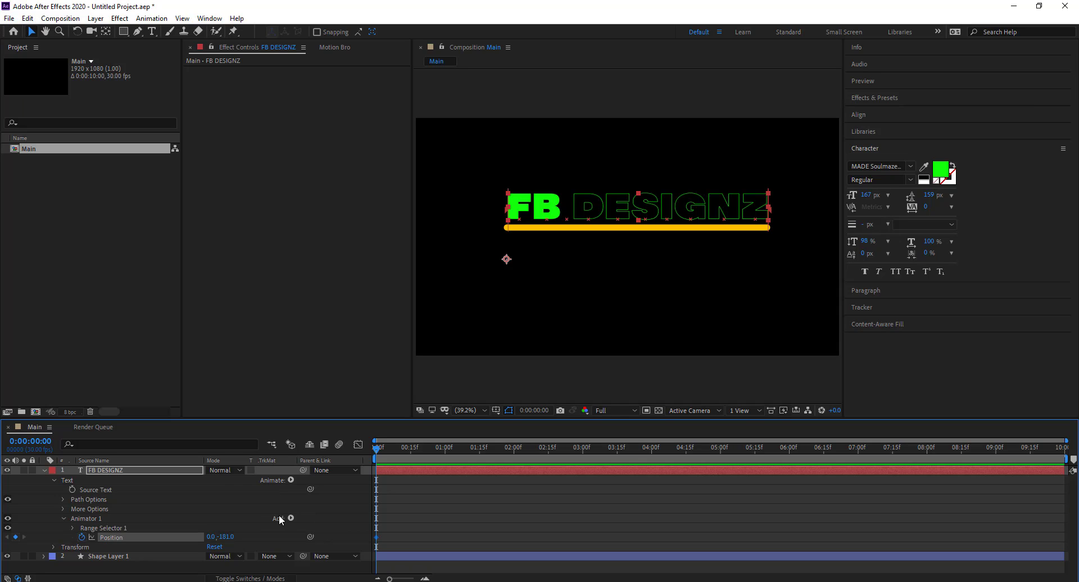
left_click_drag(380, 455, 447, 457)
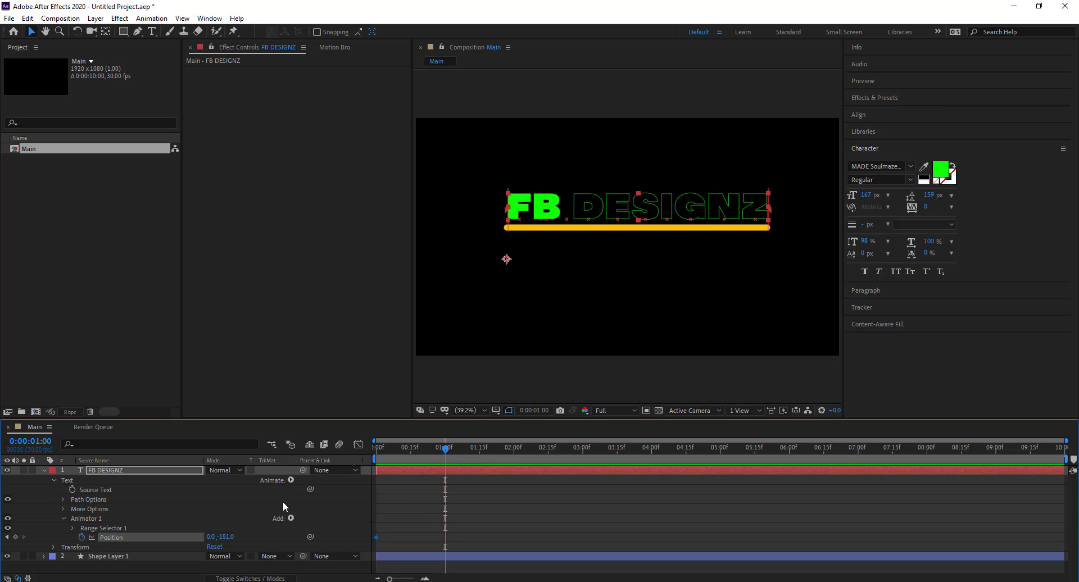
left_click_drag(222, 539, 329, 537)
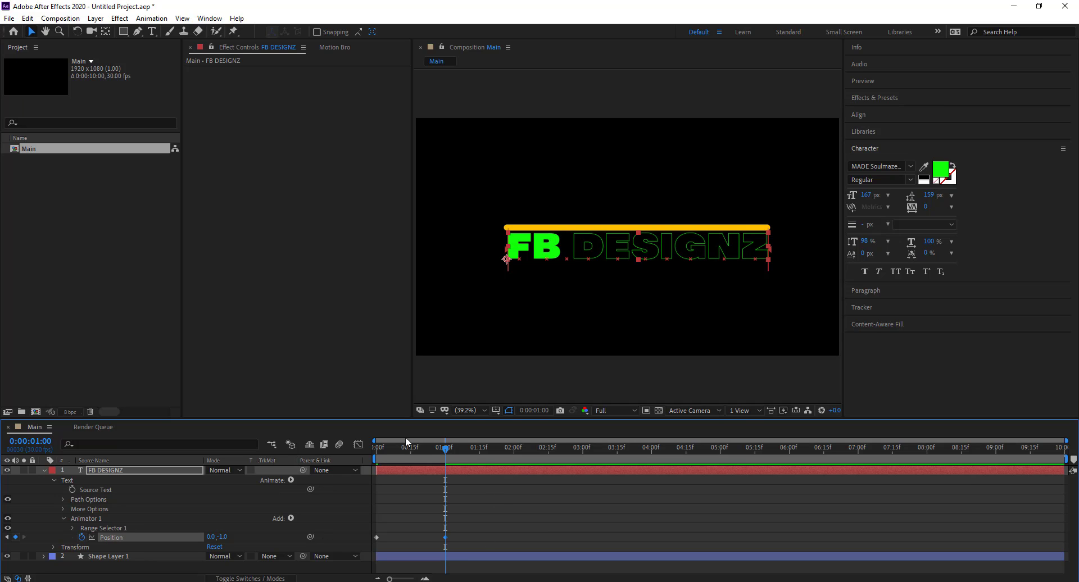
left_click_drag(440, 450, 348, 452)
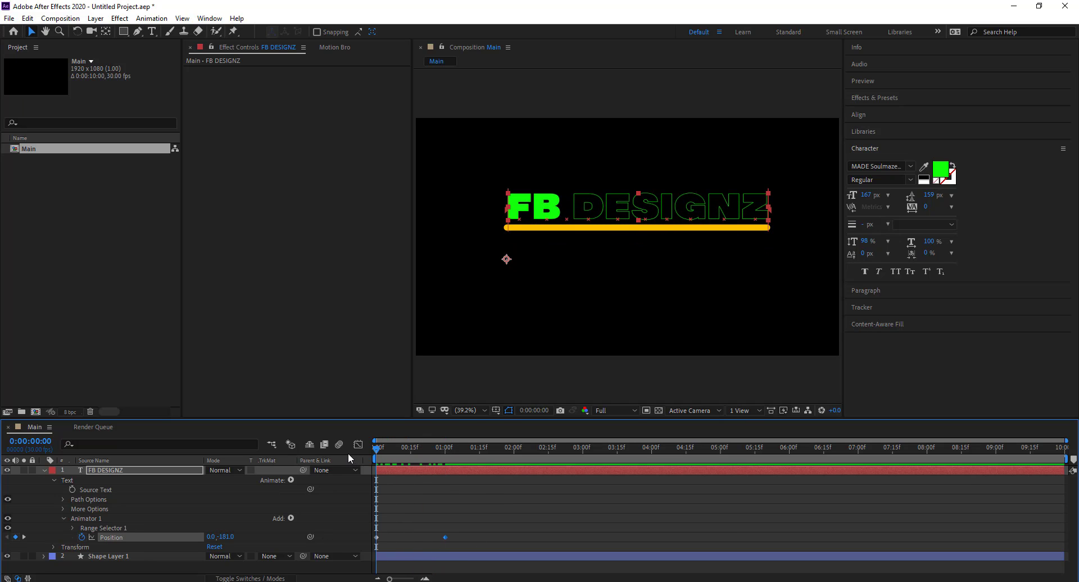
Preview the text movement and apply Easy Ease to both Position keyframes of the text animator.
key("space")
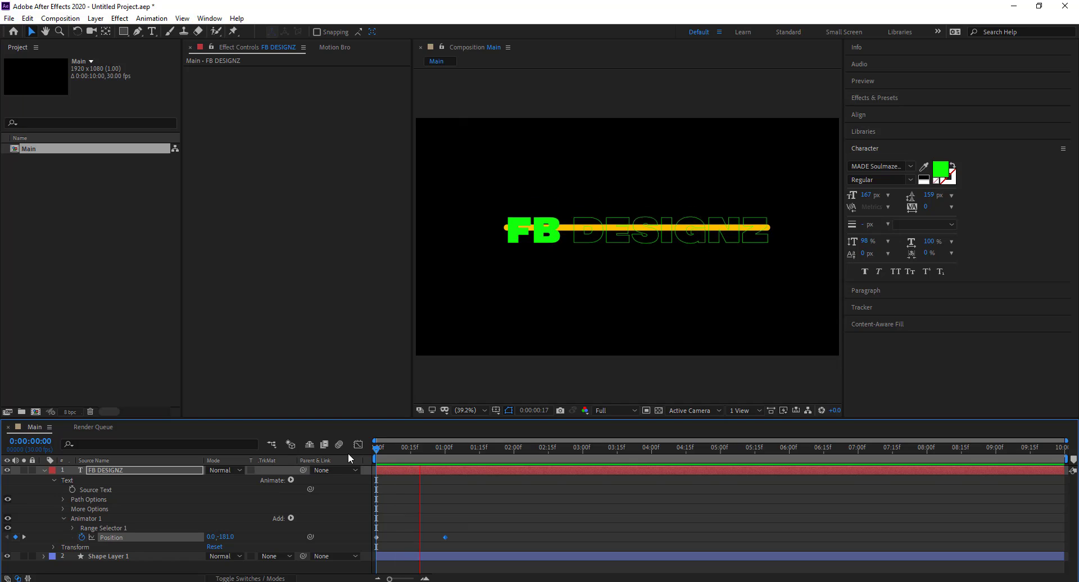
key("space")
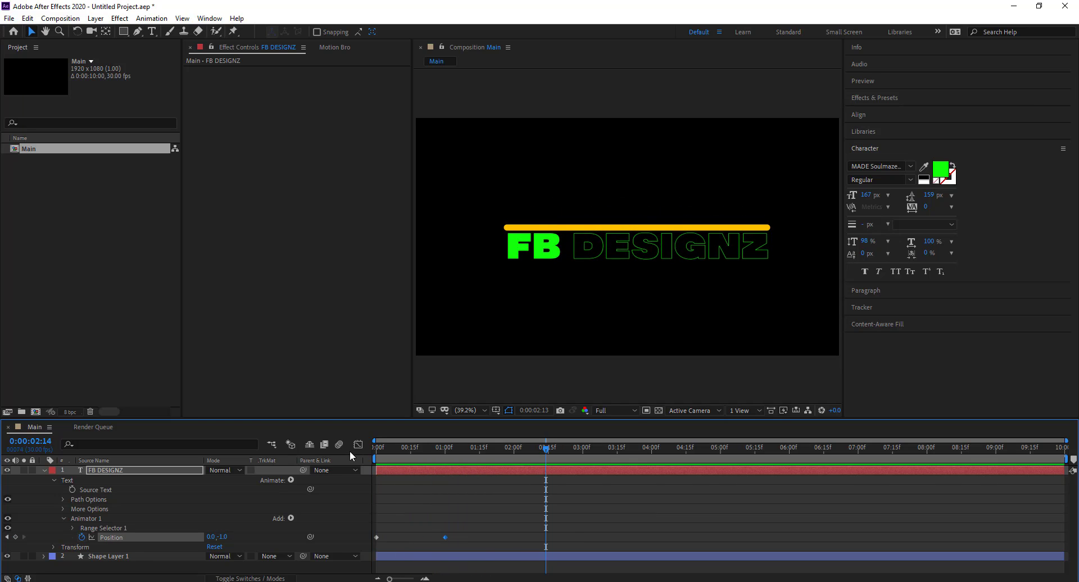
left_click_drag(470, 536, 330, 549)
key("F9")
Reshape the Position speed graph into a sharp peak midway by pulling both keyframes' influence handles toward the centre.
left_click(357, 445)
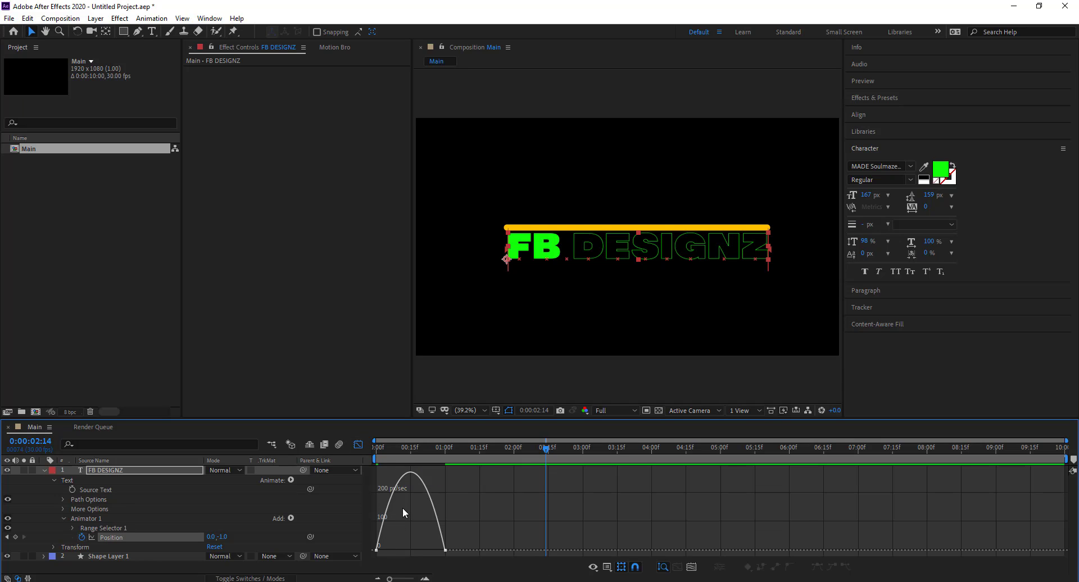
left_click(358, 445)
left_click(360, 446)
right_click(410, 505)
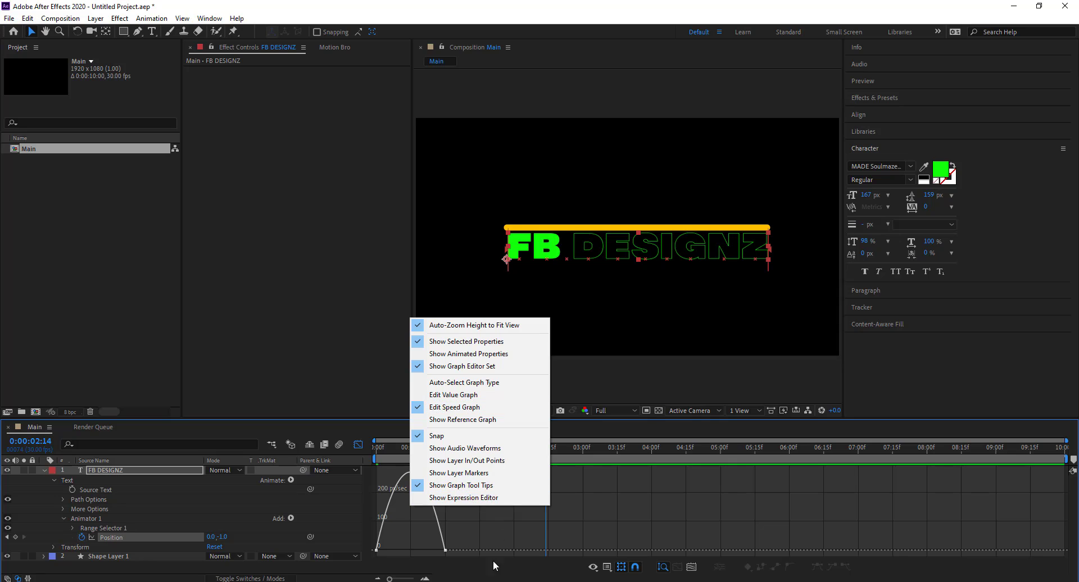
left_click(458, 567)
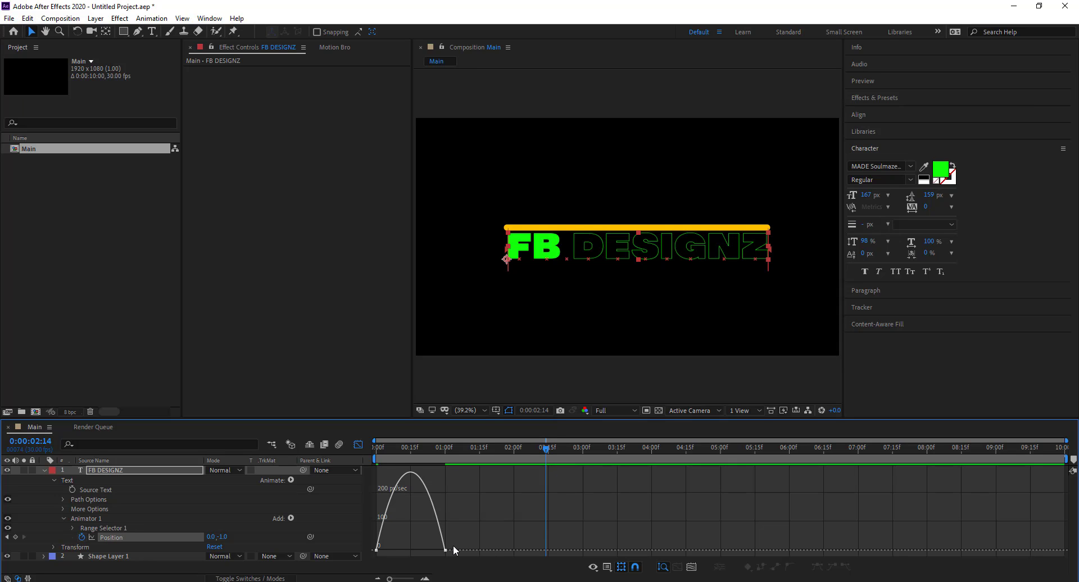
left_click_drag(455, 550, 371, 565)
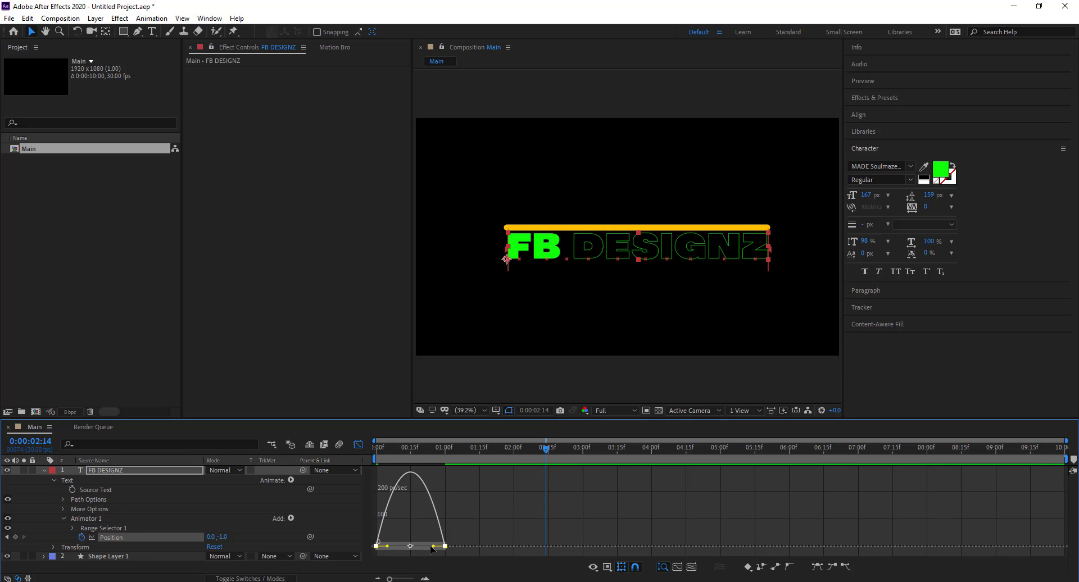
left_click_drag(433, 546, 405, 548)
Play back the eased text movement from the start and scrub back to 0 seconds.
left_click_drag(546, 453, 372, 459)
key("space")
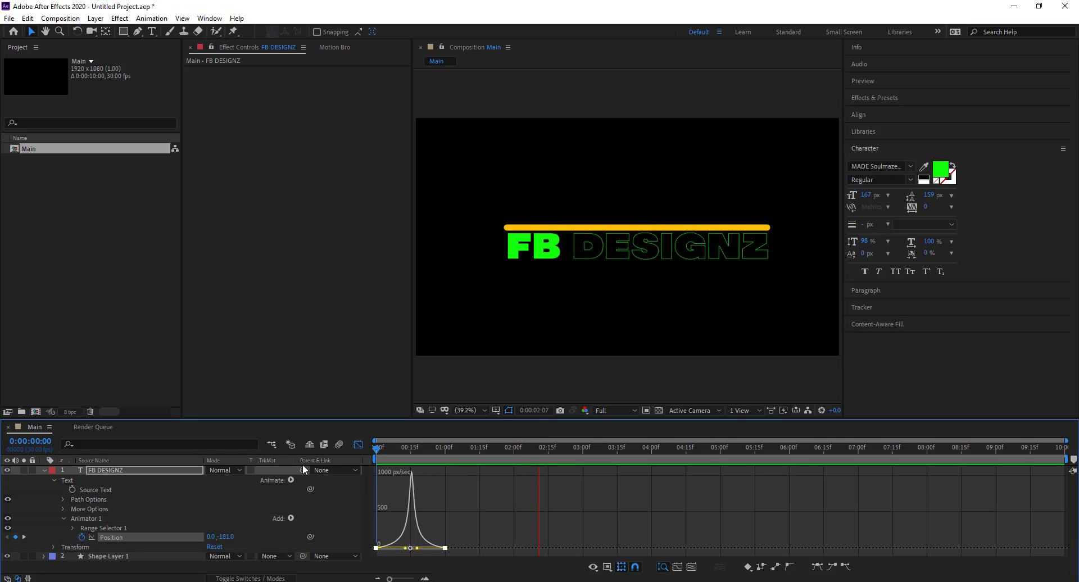
key("space")
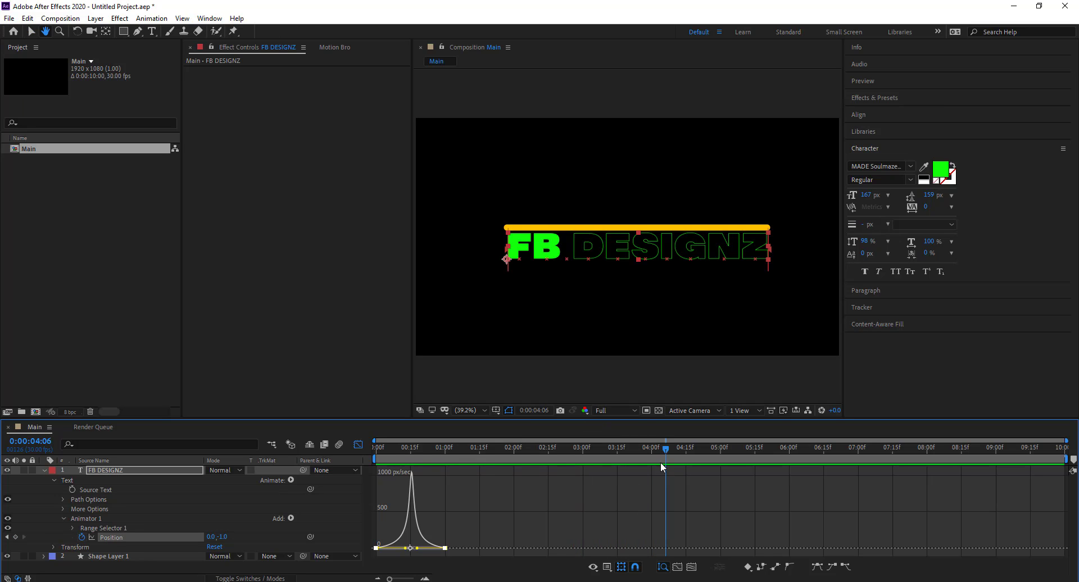
left_click_drag(666, 446, 587, 448)
left_click_drag(518, 459, 348, 471)
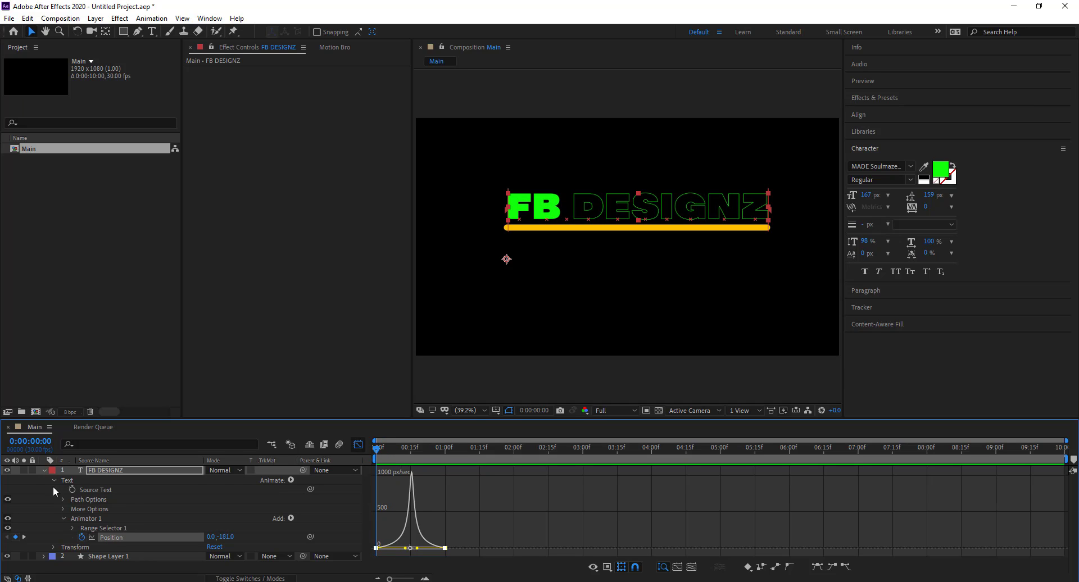
Draw a rectangular mask on the FB DESIGNZ layer enclosing the raised text, with its lower edge along the yellow line's bottom.
left_click(44, 471)
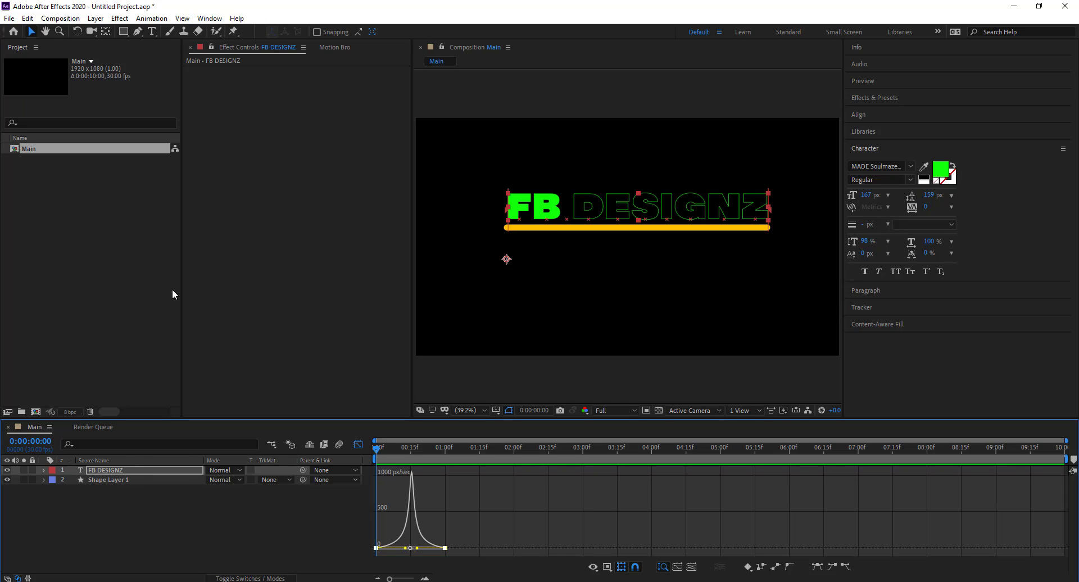
left_click(124, 35)
left_click(169, 34)
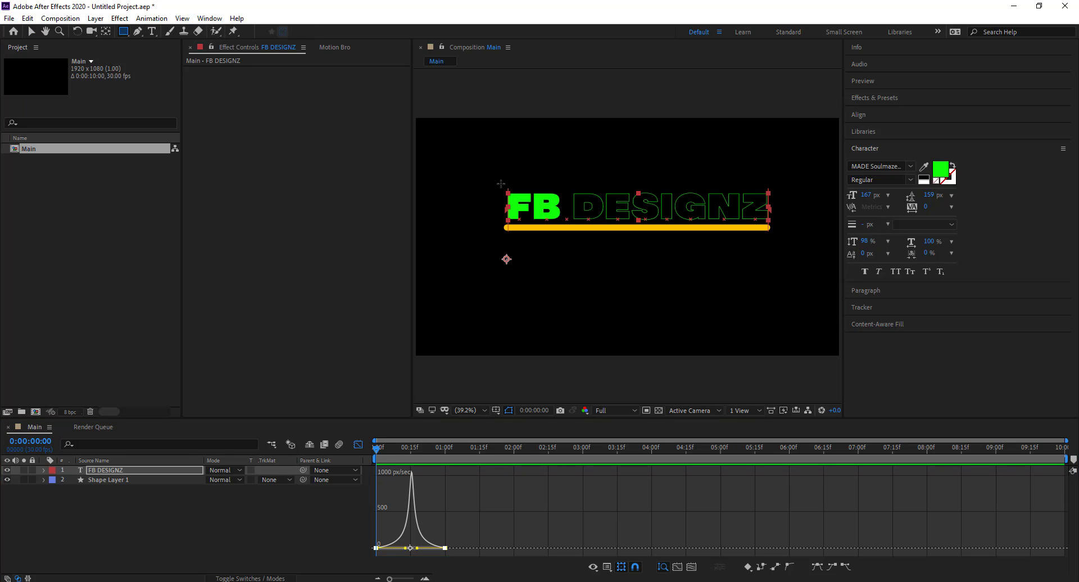
left_click_drag(500, 183, 784, 231)
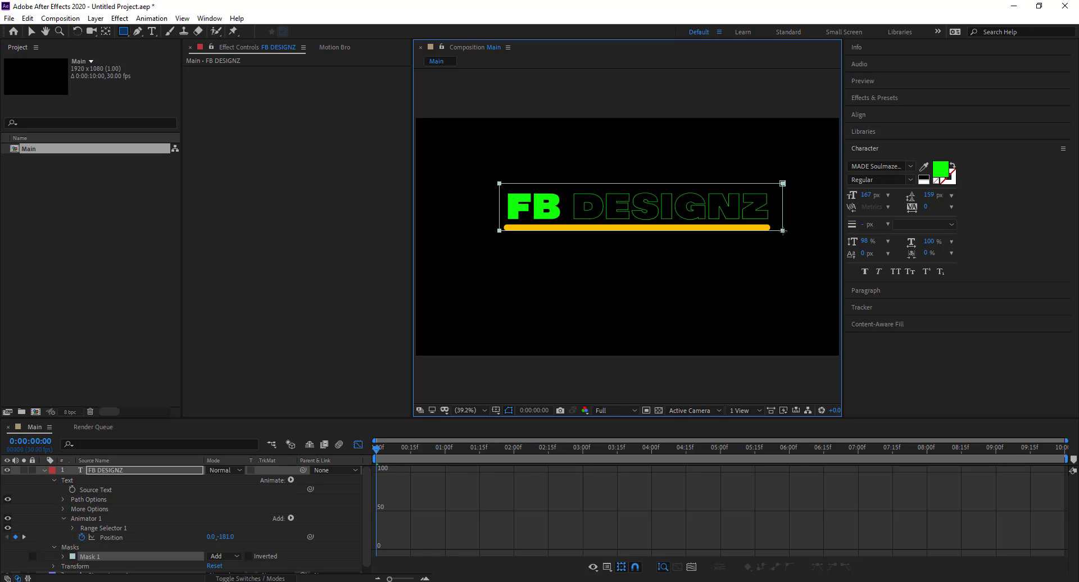
left_click_drag(783, 231, 778, 231)
Set the text layer's mask mode to Subtract and scrub through the reveal, returning to the start.
scroll(162, 522, "down", 1)
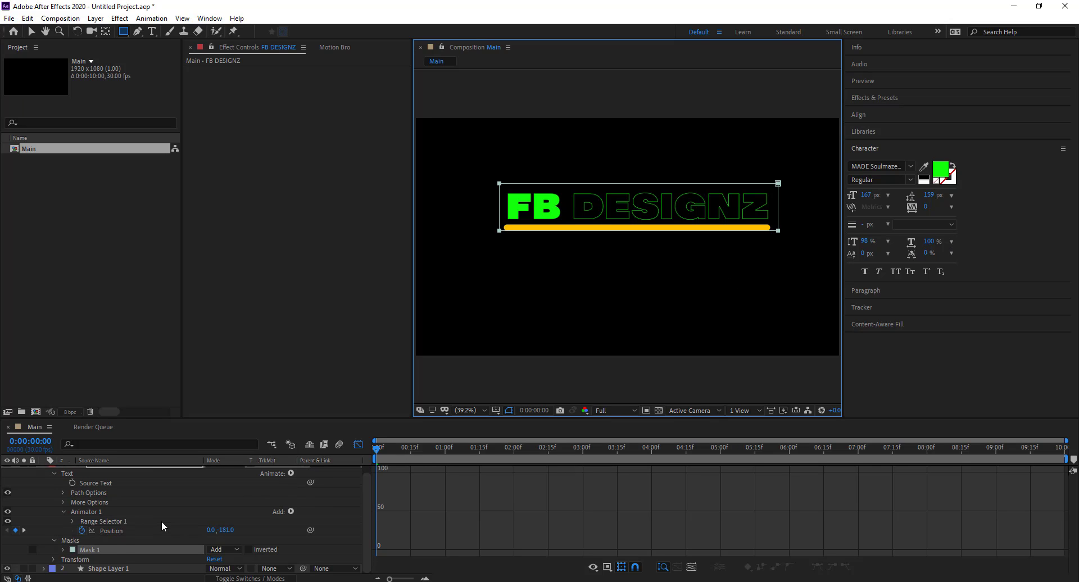
left_click(236, 549)
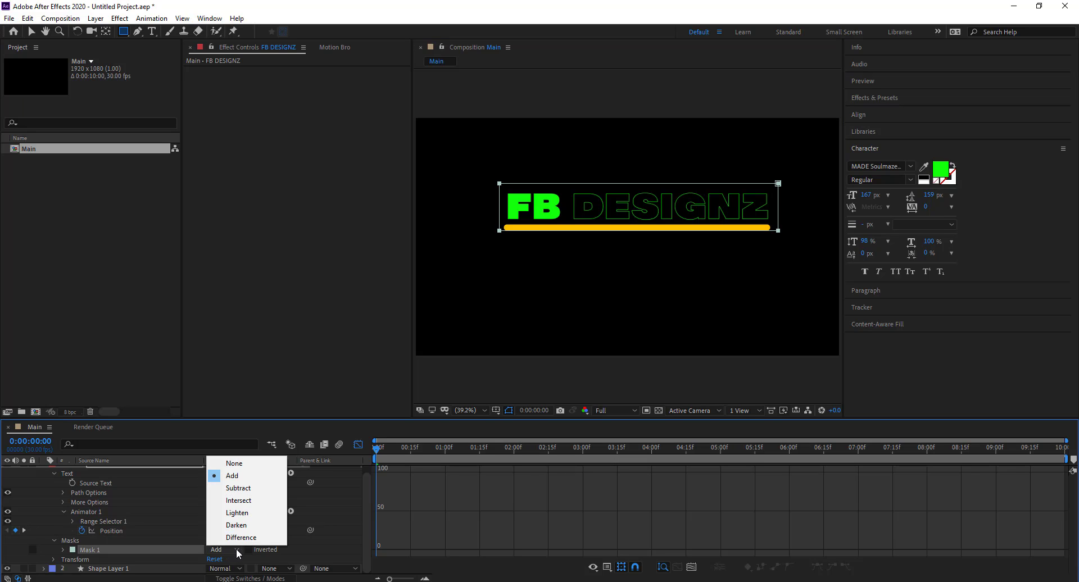
left_click(238, 488)
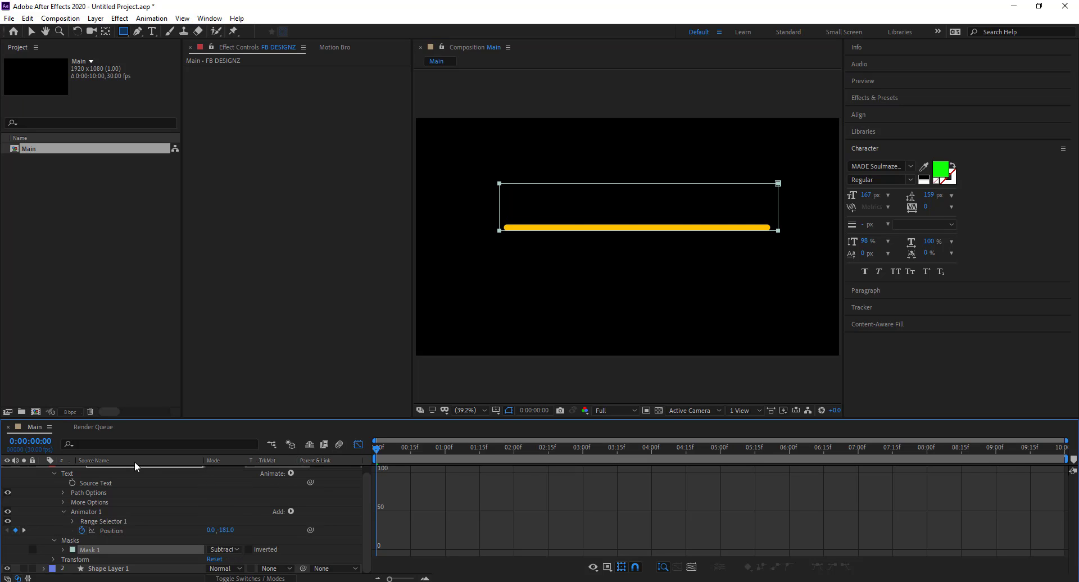
scroll(36, 497, "up", 1)
key("F2")
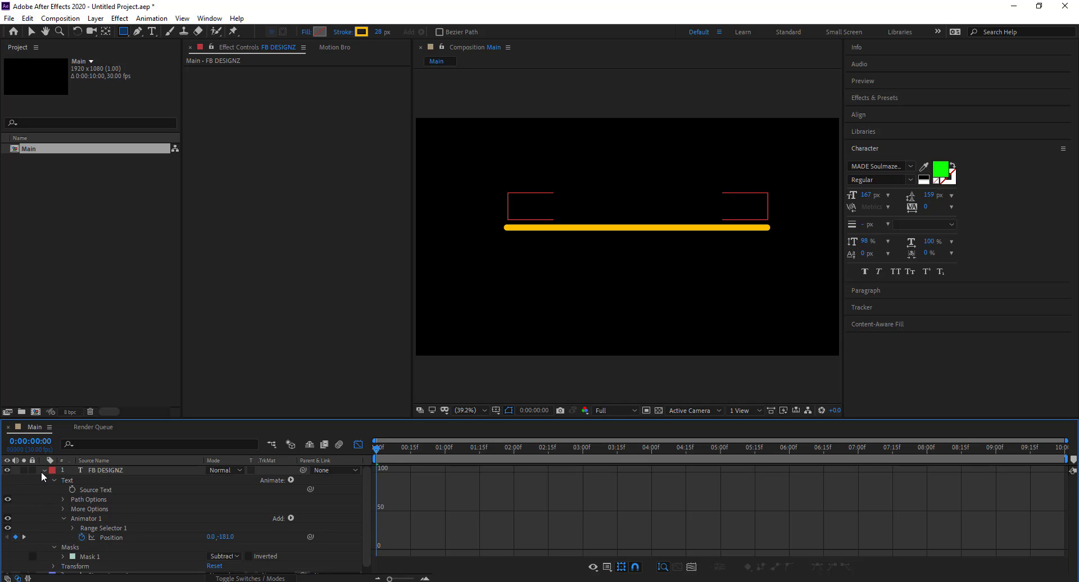
left_click(44, 470)
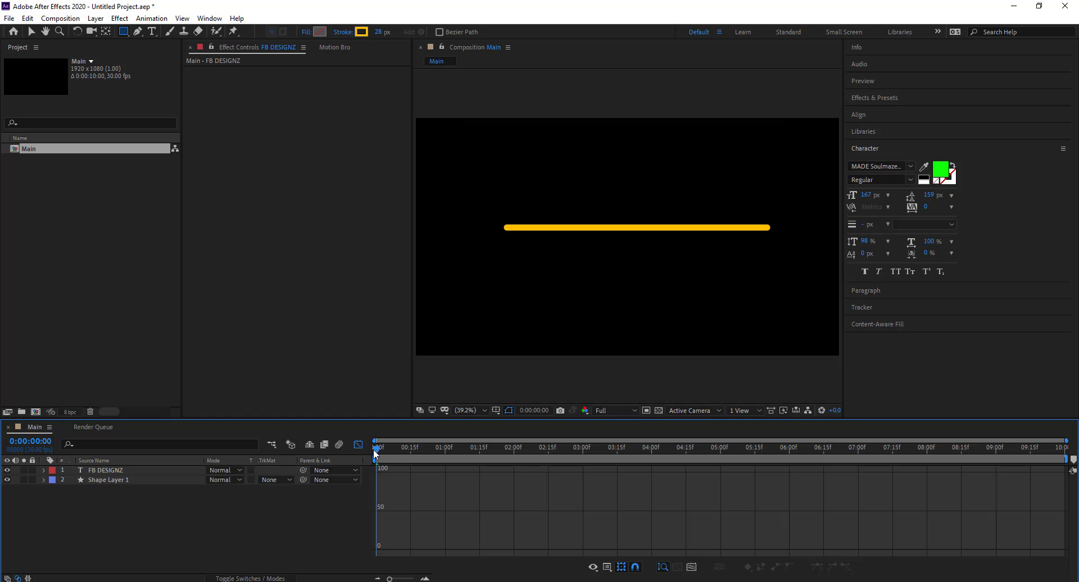
mouse_move(375, 449)
left_mouse_down()
mouse_move(511, 446)
mouse_move(369, 454)
left_mouse_up()
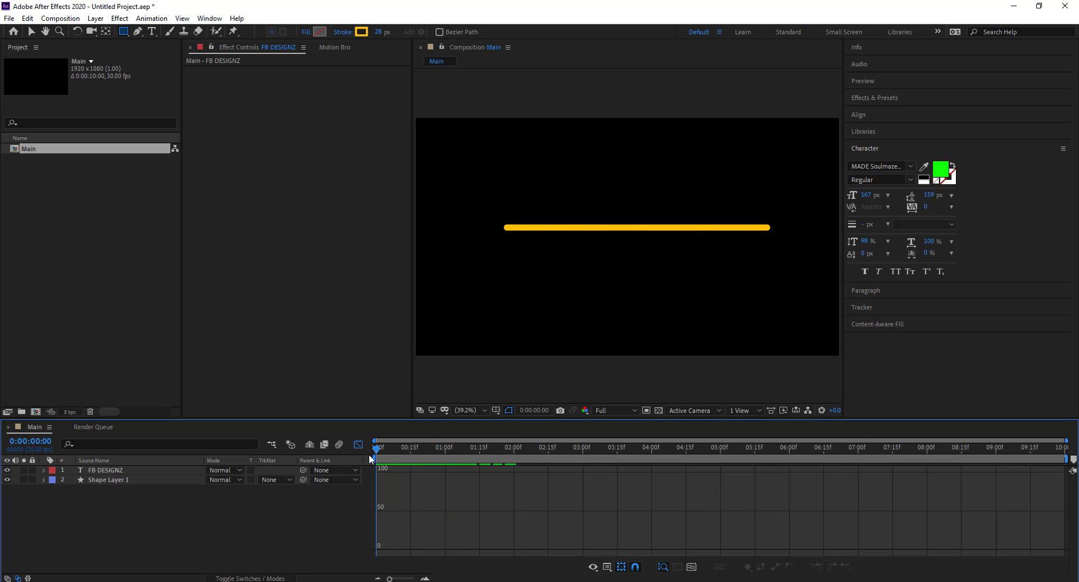
Add Trim Paths to the contents of Shape Layer 1, the yellow line.
left_click(113, 478)
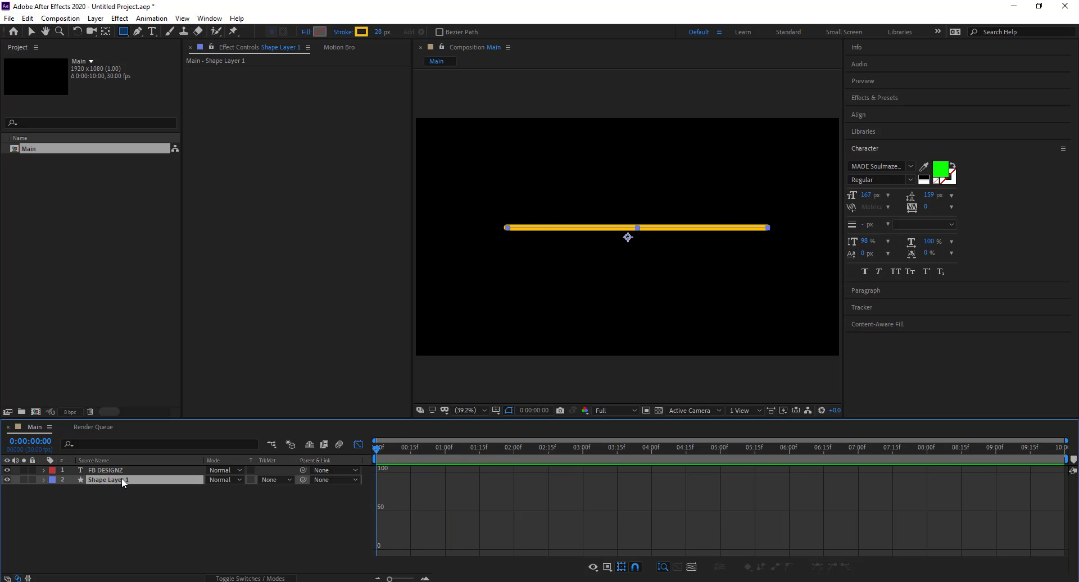
left_click(42, 480)
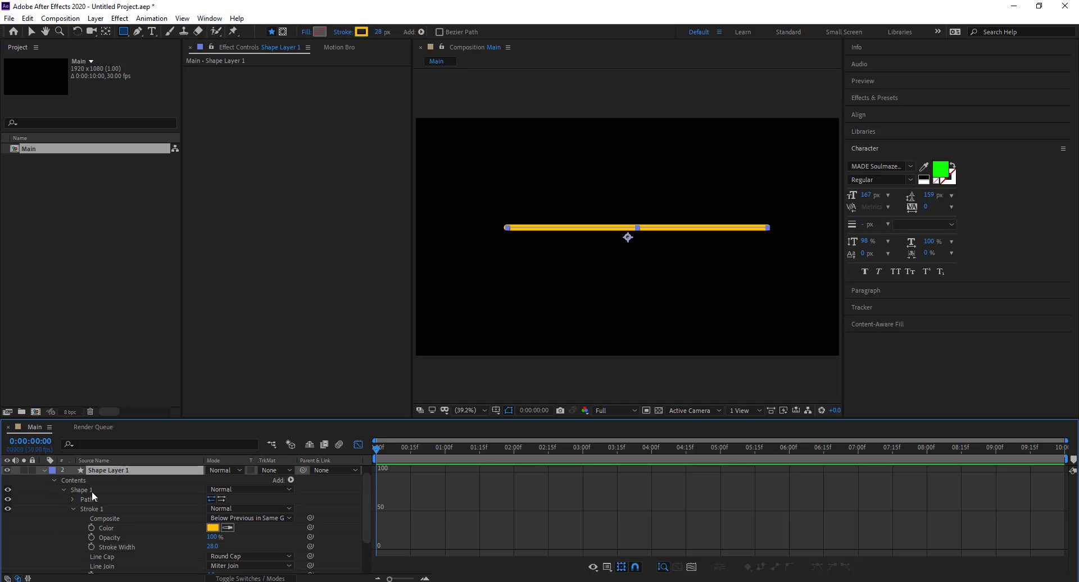
left_click(62, 489)
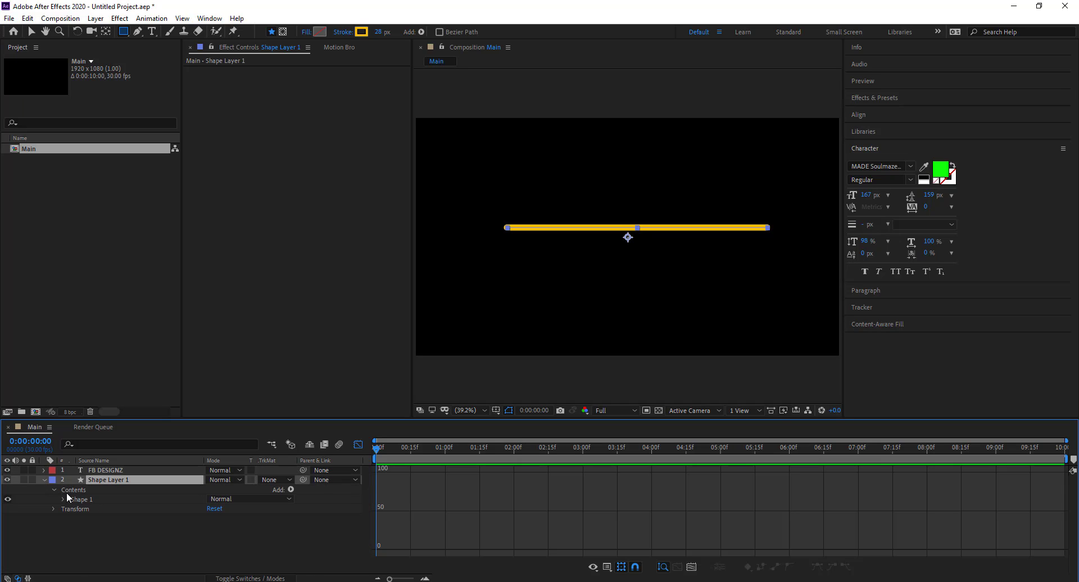
left_click(75, 489)
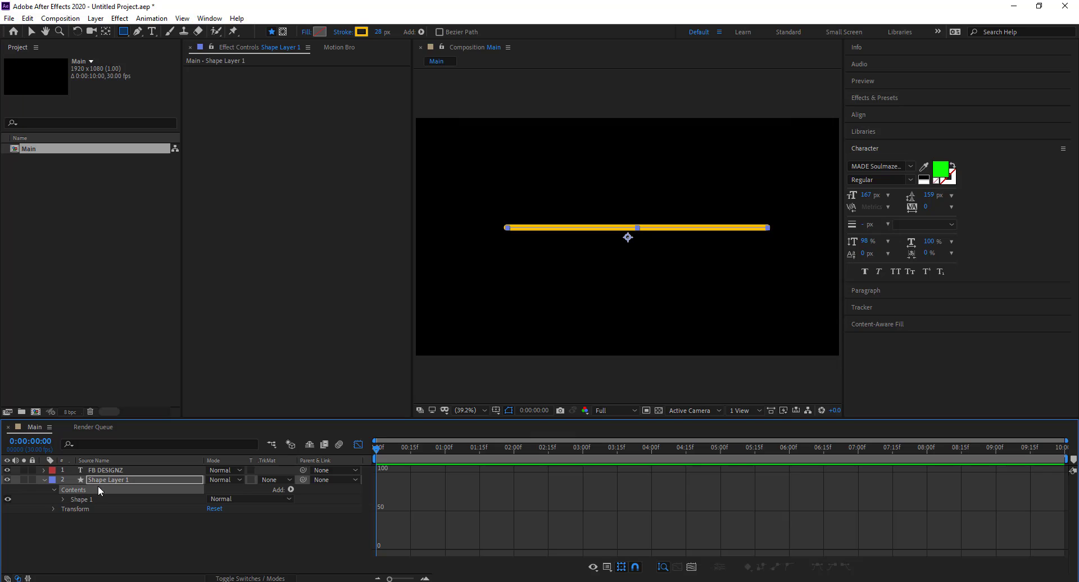
left_click(291, 490)
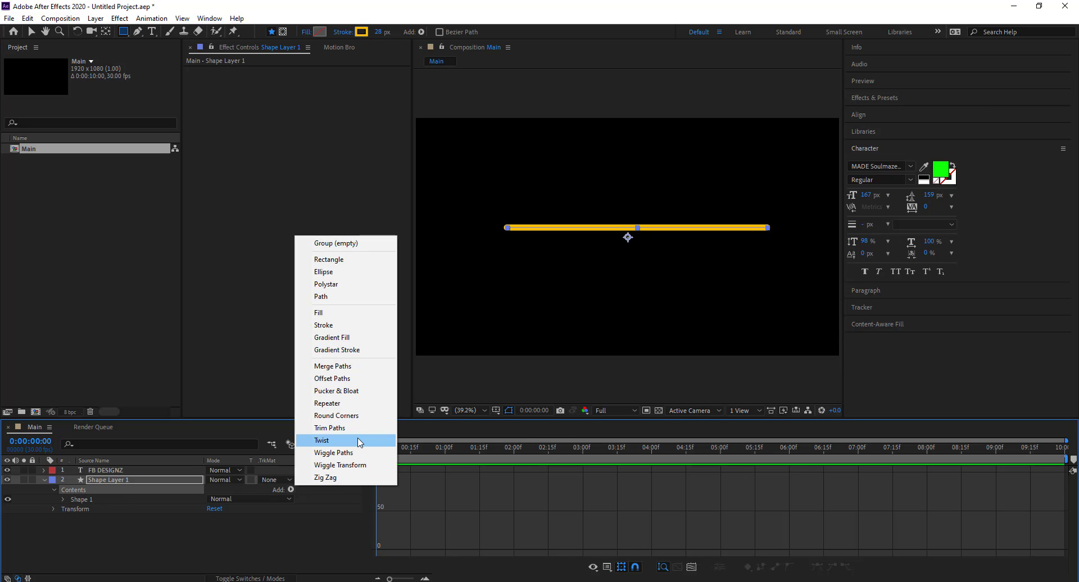
left_click(349, 428)
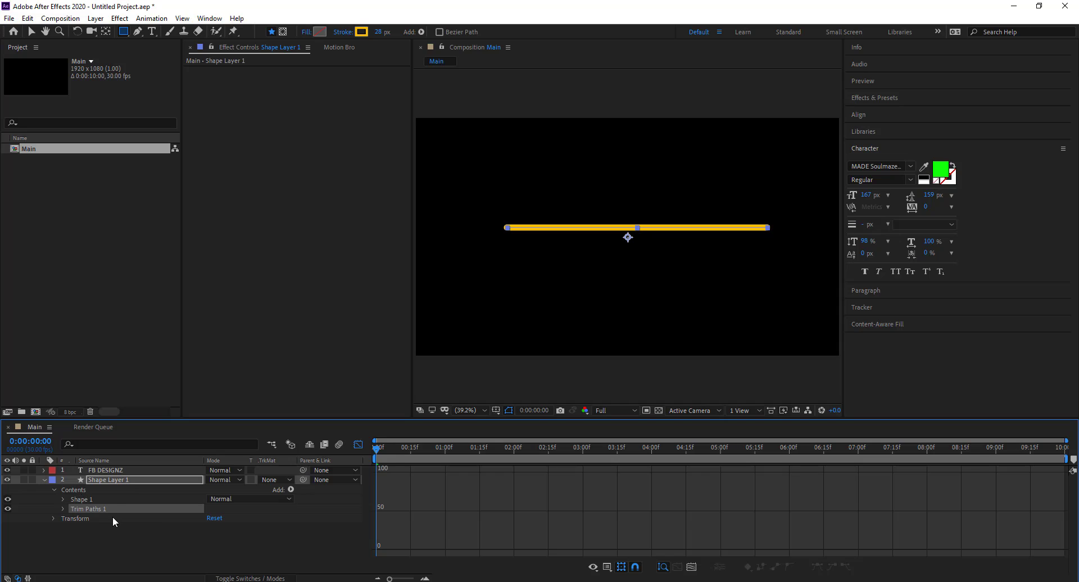
Keyframe the Trim Paths End at 1.0% at 0 seconds and 100.0% at frame 12.
left_click(63, 506)
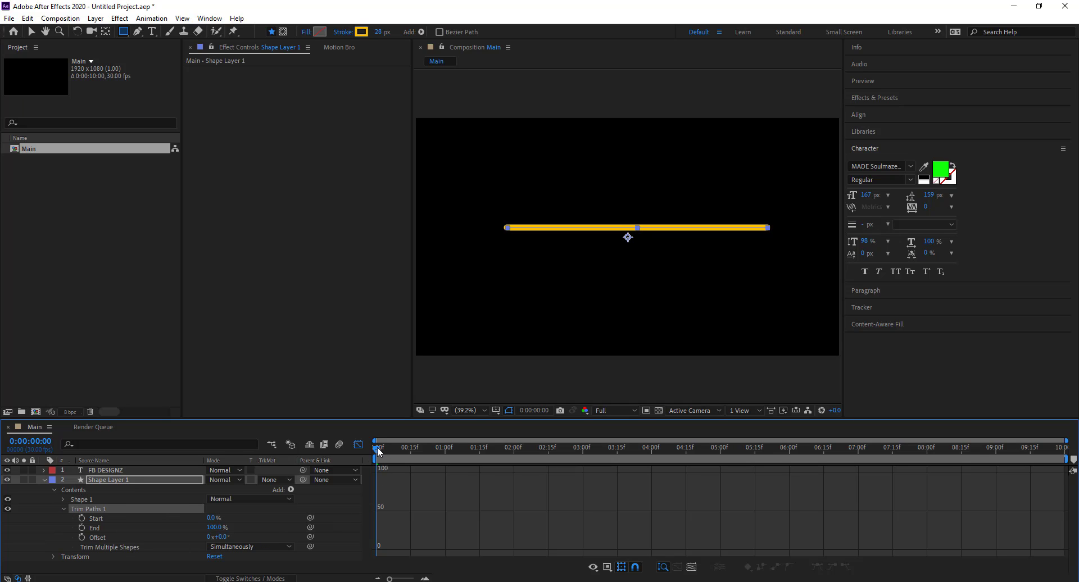
left_click_drag(376, 450, 349, 451)
left_click(81, 528)
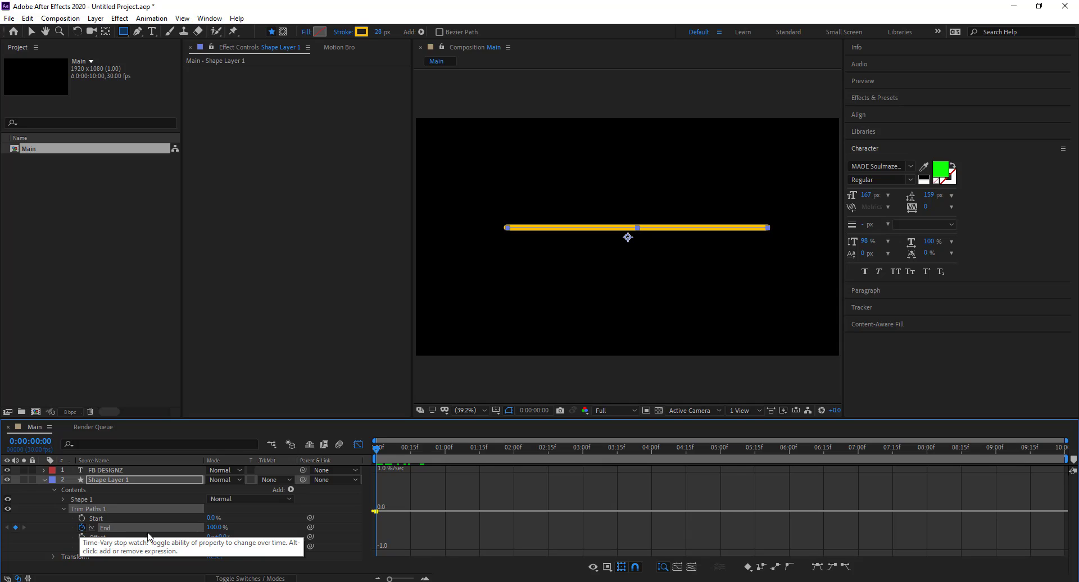
left_click_drag(201, 530, 106, 528)
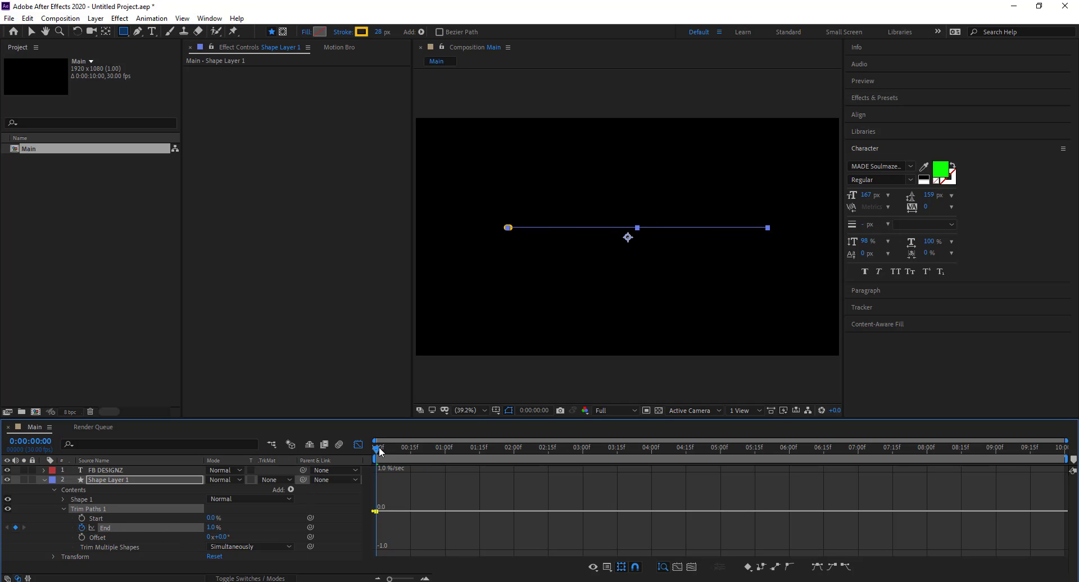
left_click_drag(380, 451, 408, 459)
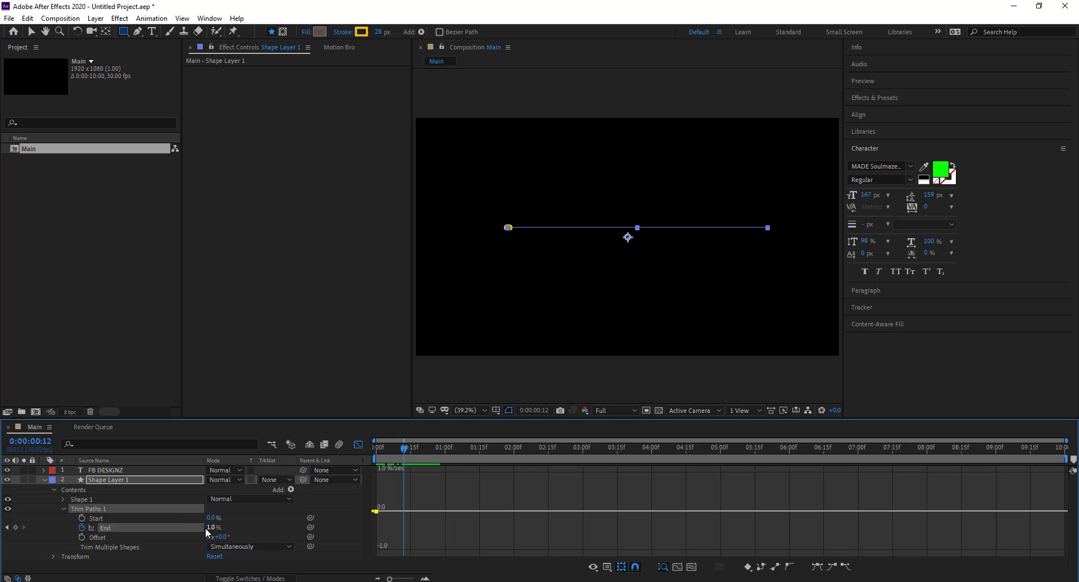
left_click_drag(207, 532, 306, 525)
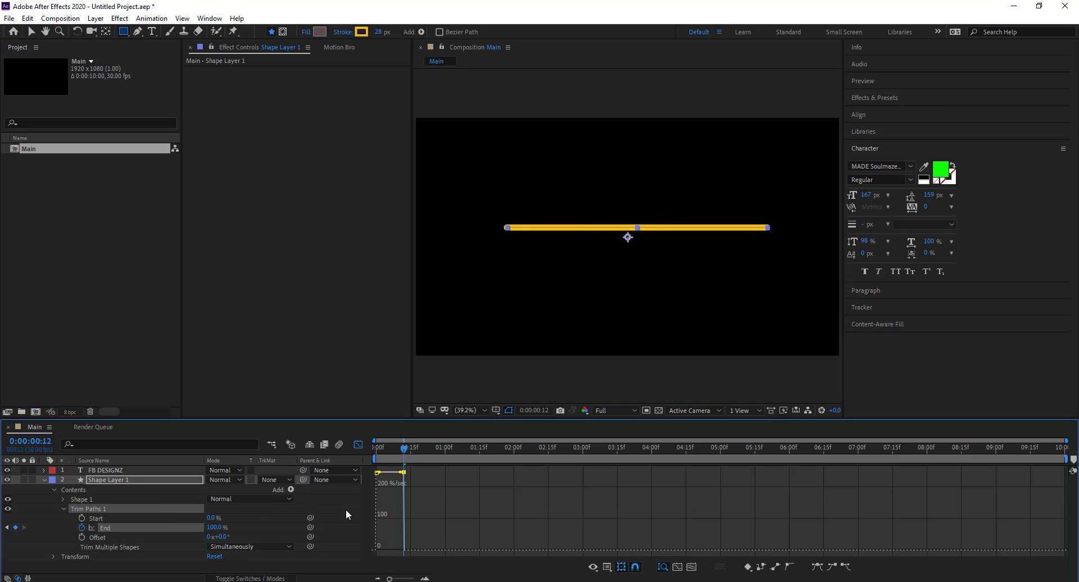
Scrub around the first second to check the line's growth against the text reveal.
left_click_drag(403, 447, 436, 448)
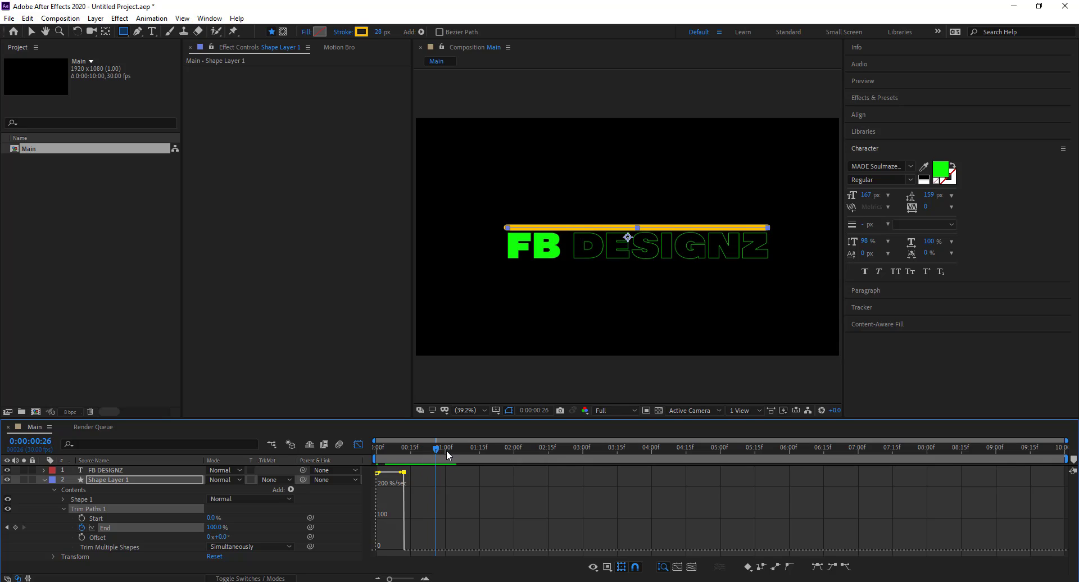
left_click(446, 451)
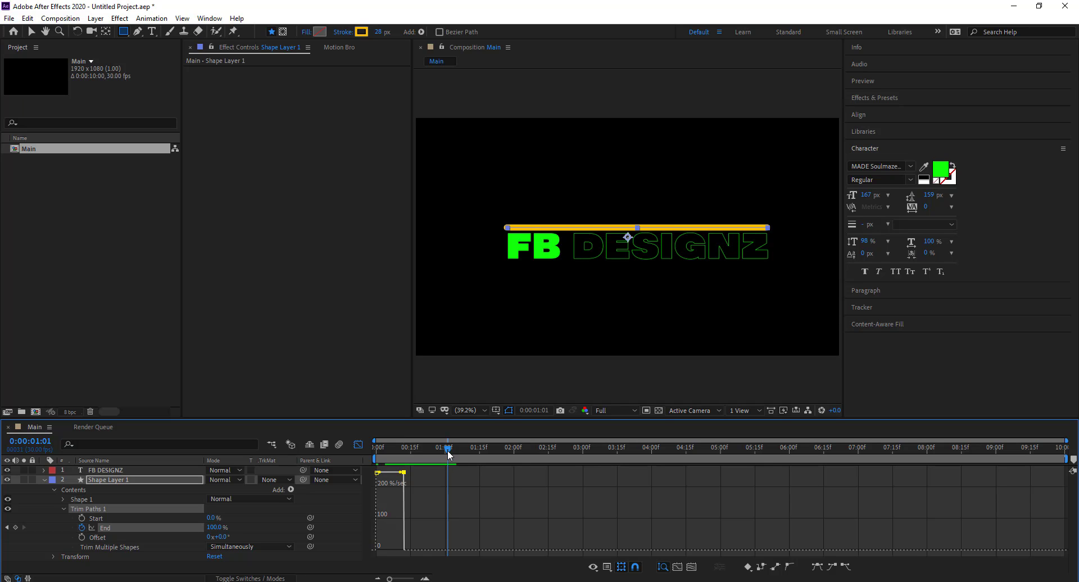
left_click(63, 510)
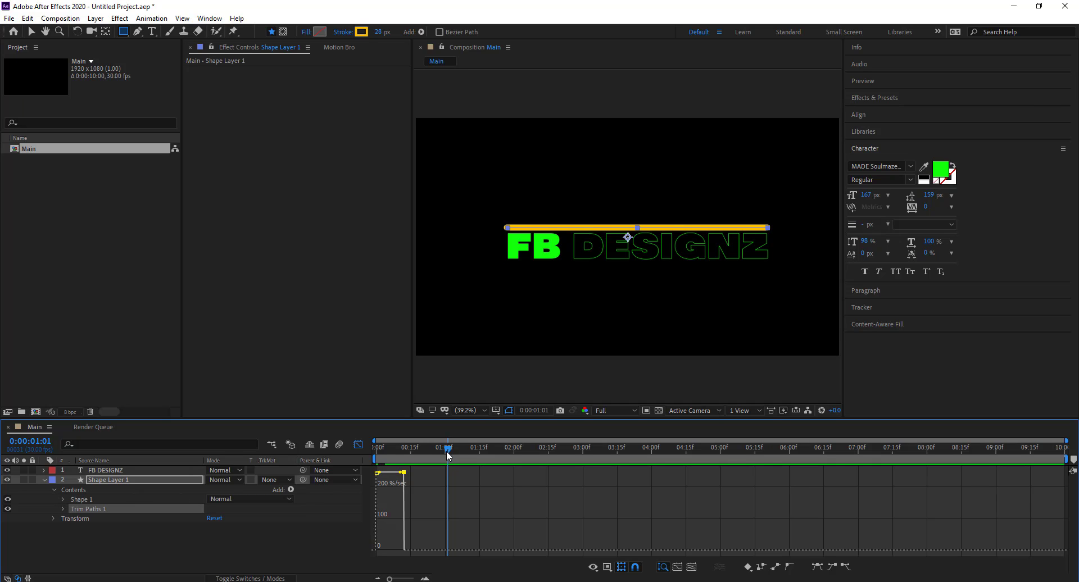
mouse_move(447, 455)
left_mouse_down()
mouse_move(369, 457)
mouse_move(440, 457)
mouse_move(417, 455)
mouse_move(428, 459)
left_mouse_up()
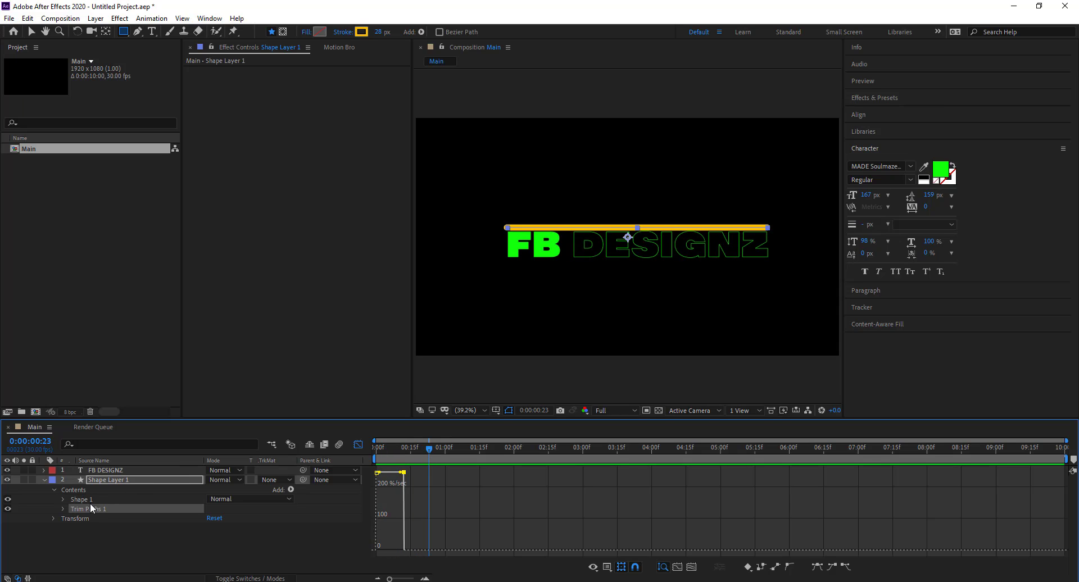
Apply Easy Ease to both Trim Paths End keyframes of Shape Layer 1 and display their speed graph.
left_click(63, 509)
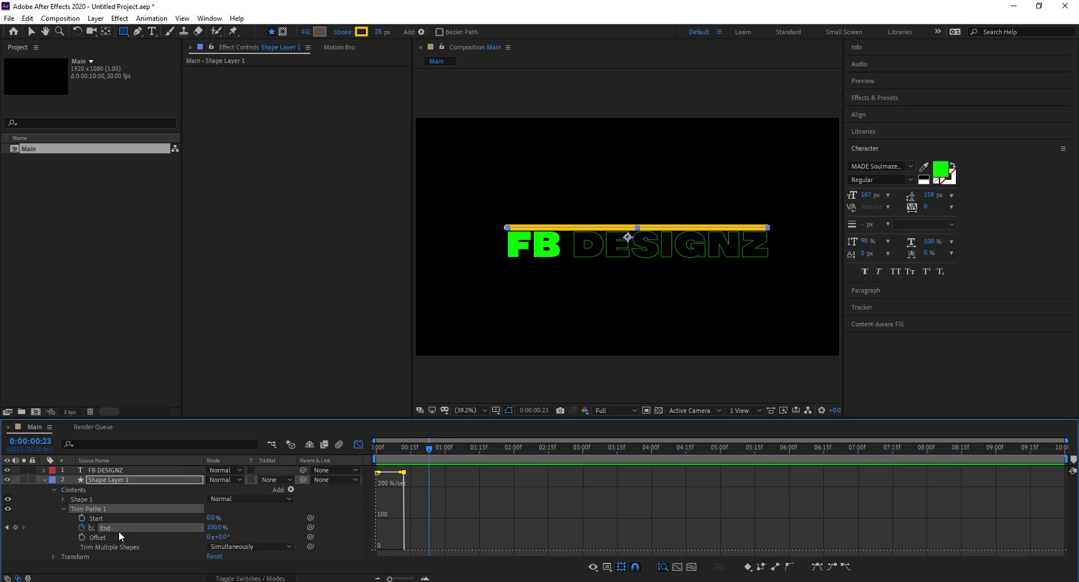
left_click(358, 444)
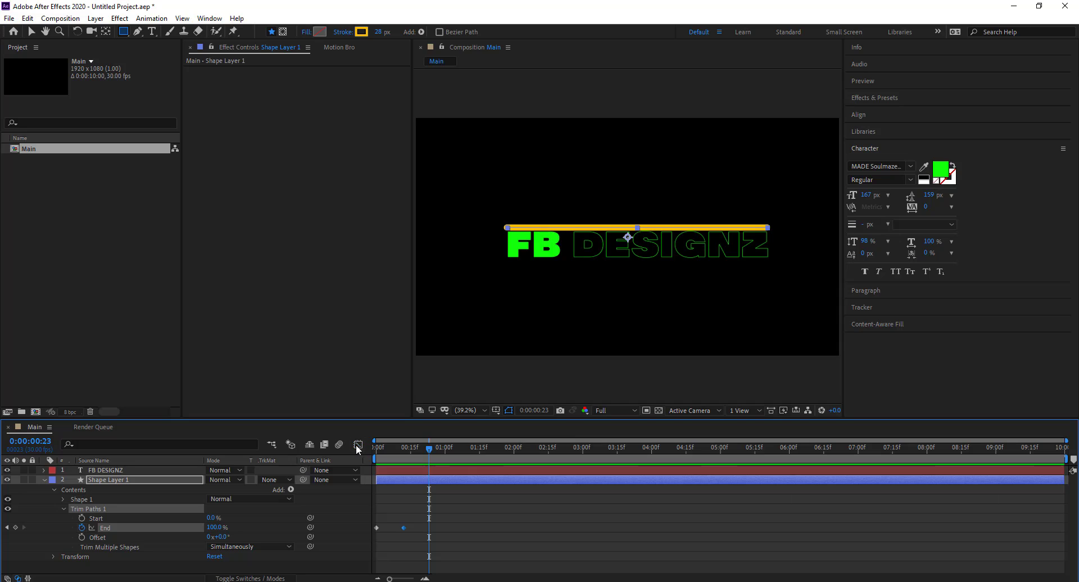
left_click_drag(423, 524, 363, 535)
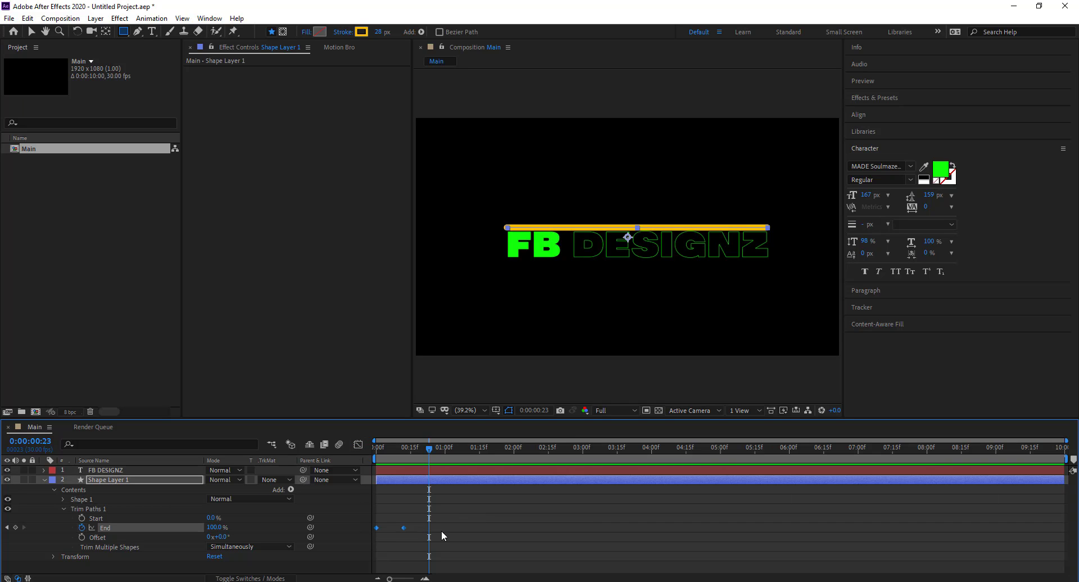
key("F9")
left_click(358, 444)
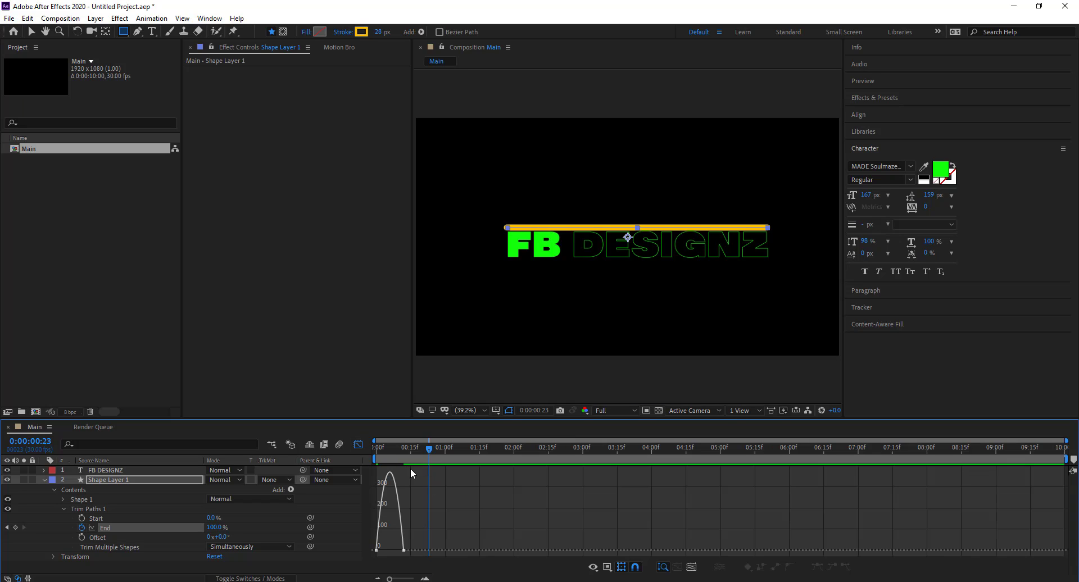
Try pulling the end keyframe's ease handle inward for a sharper speed curve, and return to the start of the timeline.
left_click(403, 550)
left_click_drag(399, 550, 385, 553)
left_click_drag(429, 448, 365, 449)
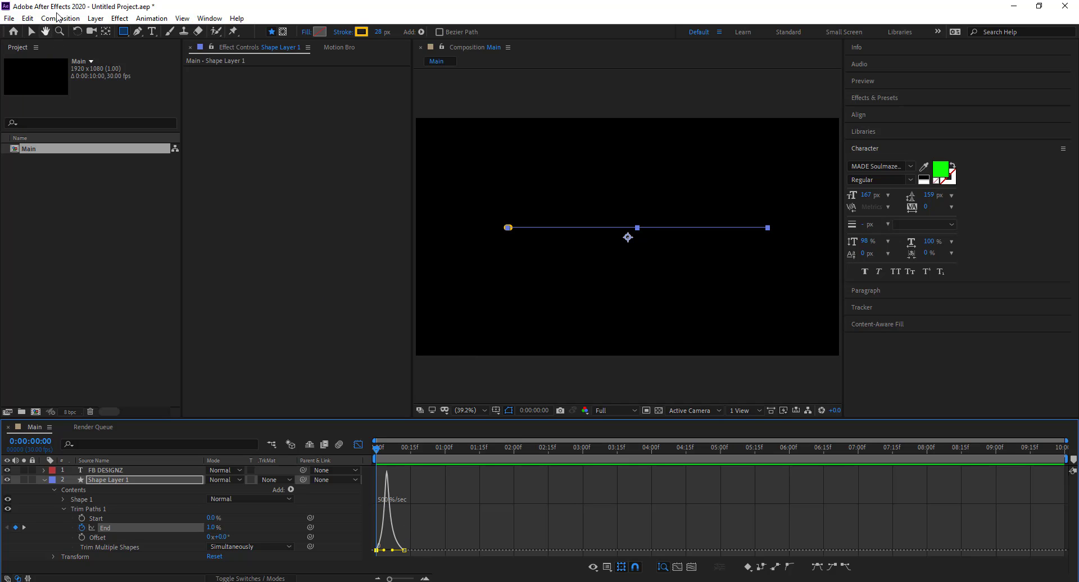
Undo the ease adjustments made to the Trim Paths End speed curve.
left_click(28, 18)
left_click(42, 32)
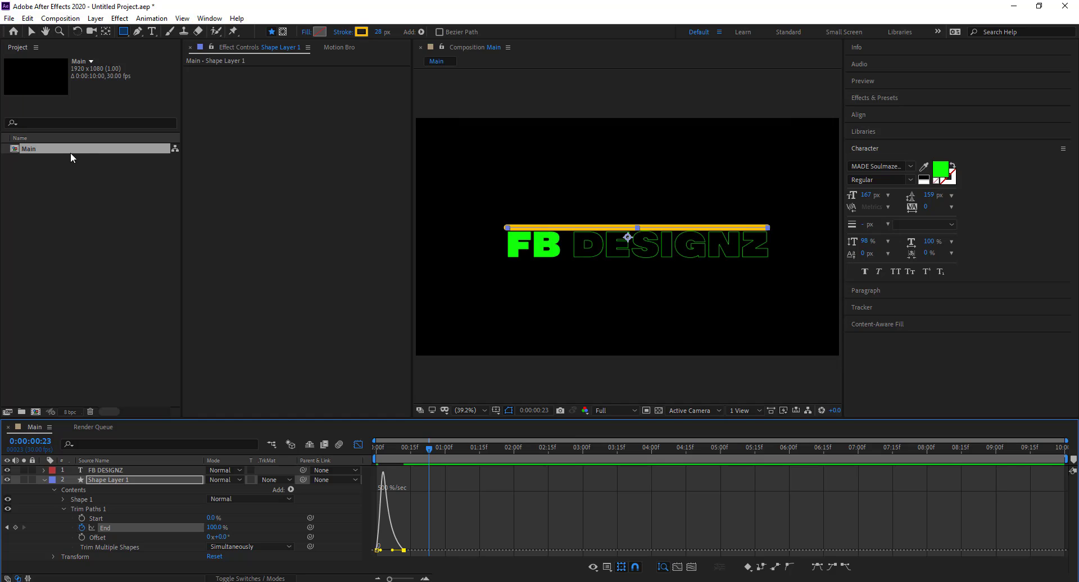
left_click(27, 18)
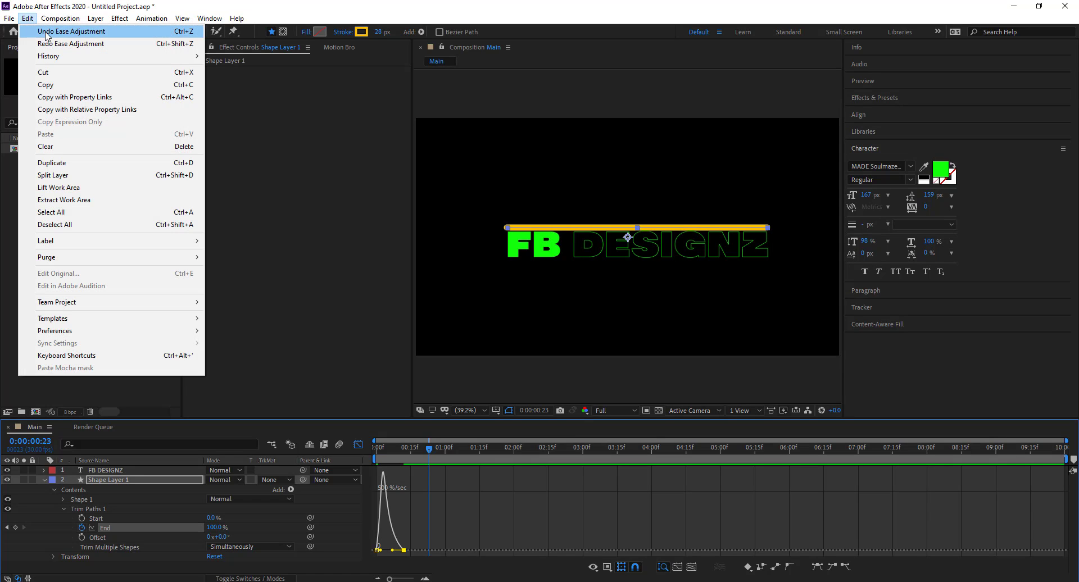
left_click(47, 32)
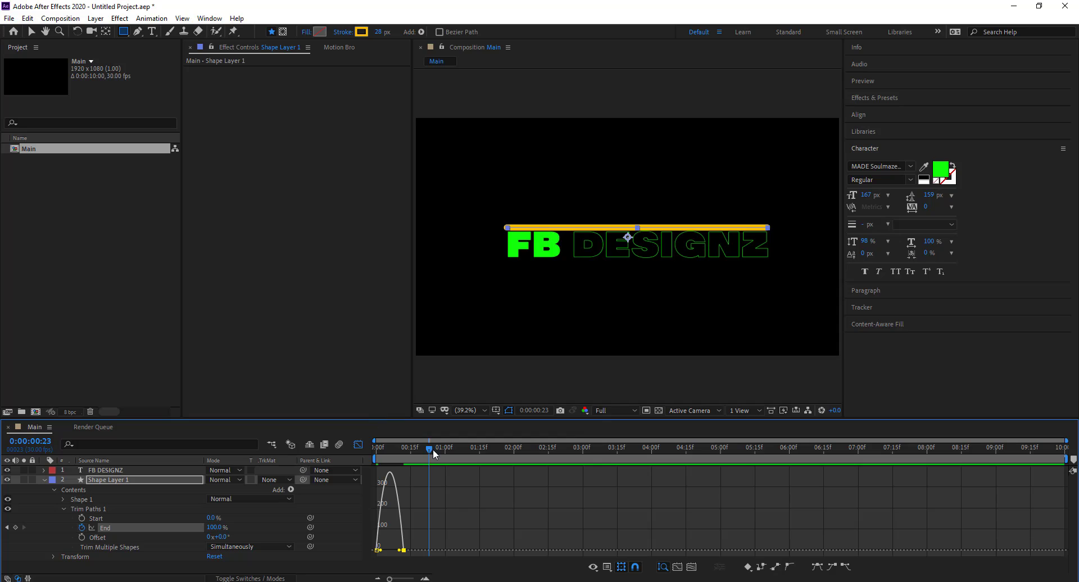
Set the Trim Paths End keyframe at 0 seconds to 0.0% and stretch the ease handles for a sharp speed peak between the keyframes.
key("Page_Up")
key("Page_Up")
key("Home")
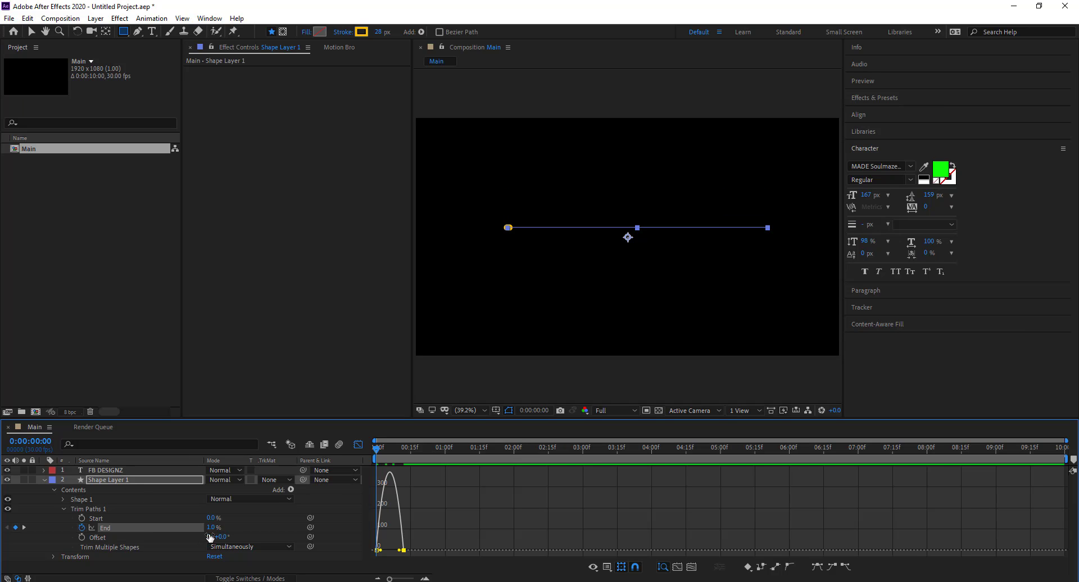
left_click_drag(211, 527, 190, 535)
mouse_move(377, 449)
left_mouse_down()
mouse_move(417, 454)
mouse_move(365, 453)
left_mouse_up()
left_click_drag(381, 550, 394, 555)
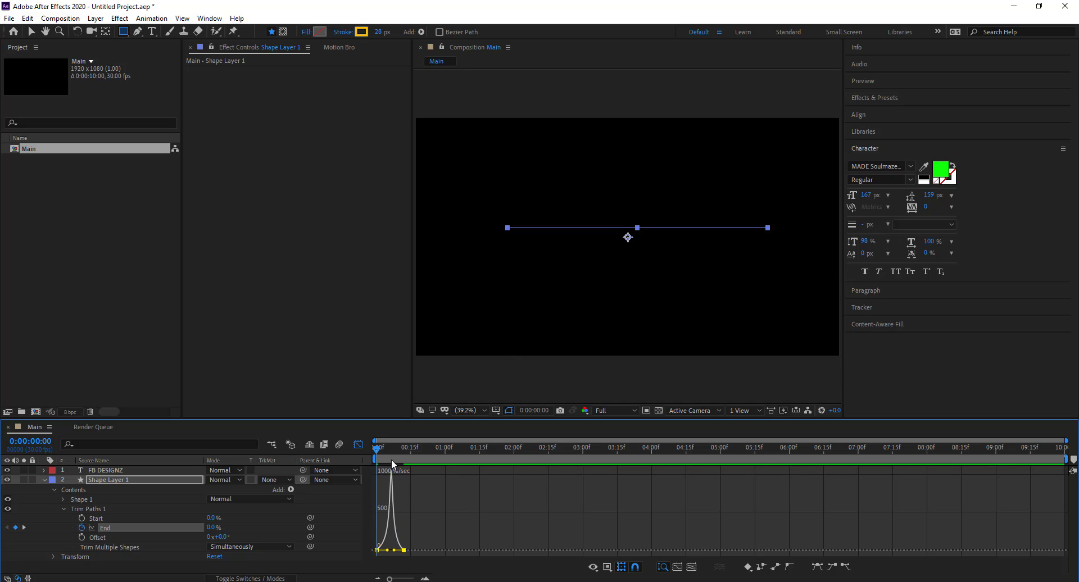
Collapse Shape Layer 1 and play the animation to check the eased line growth, returning to the start.
left_click(44, 479)
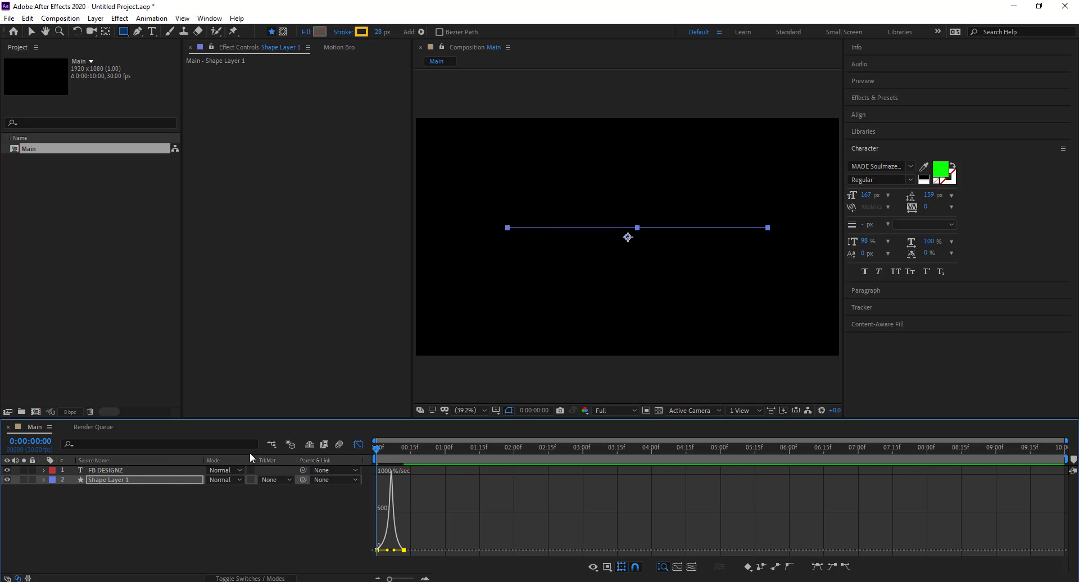
left_click(358, 444)
key("space")
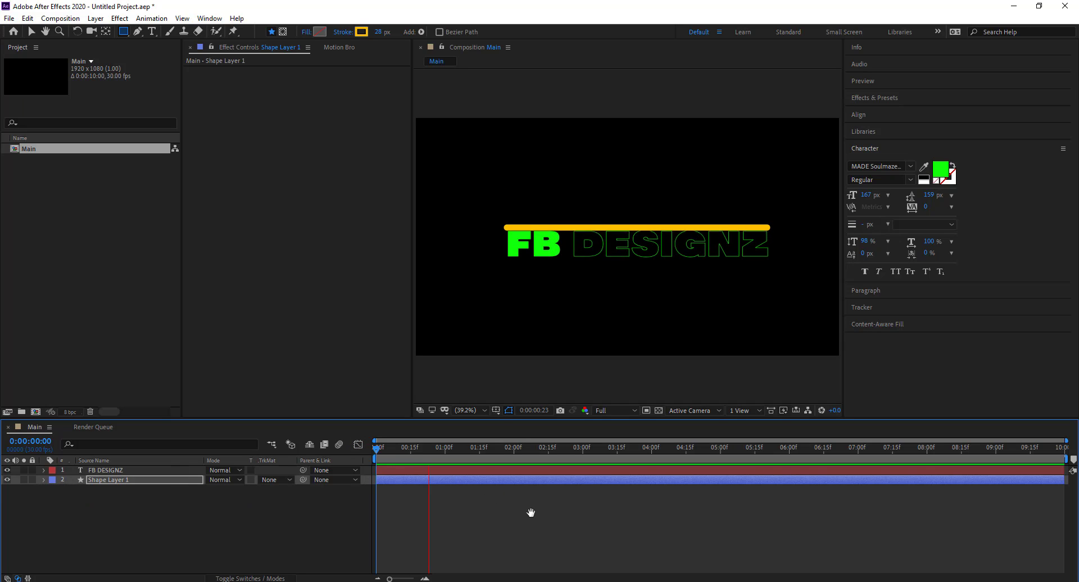
key("space")
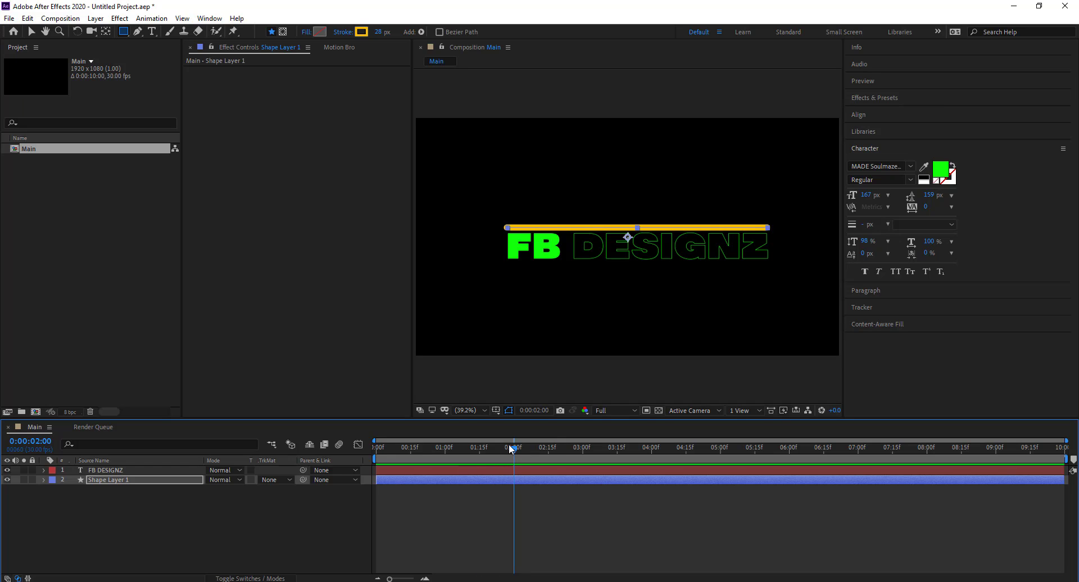
left_click_drag(508, 444, 373, 456)
Deselect the line layer, replay the animation and scrub through the first frames of the line's growth.
left_click(358, 443)
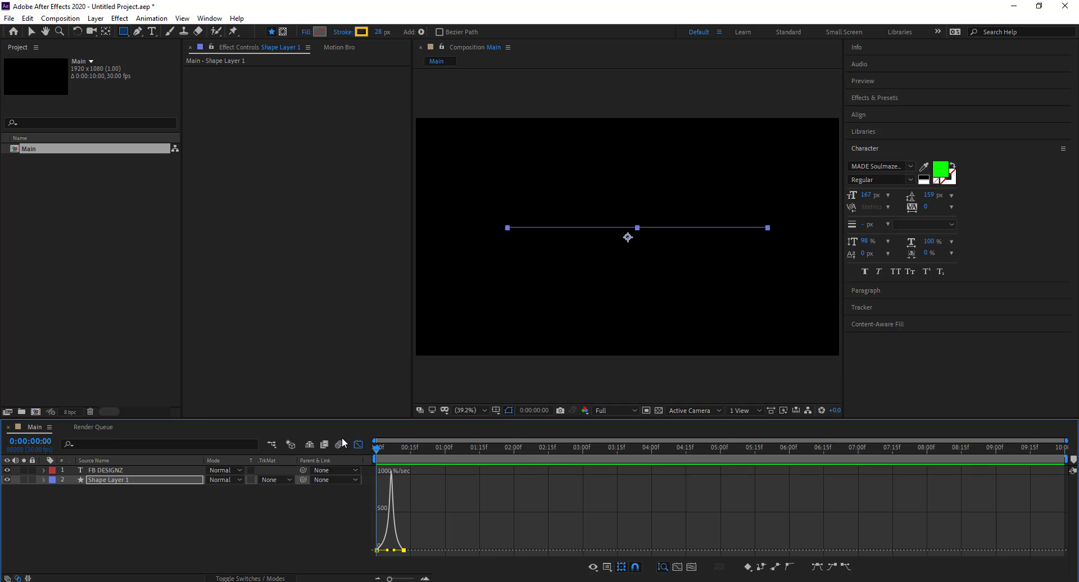
right_click(409, 491)
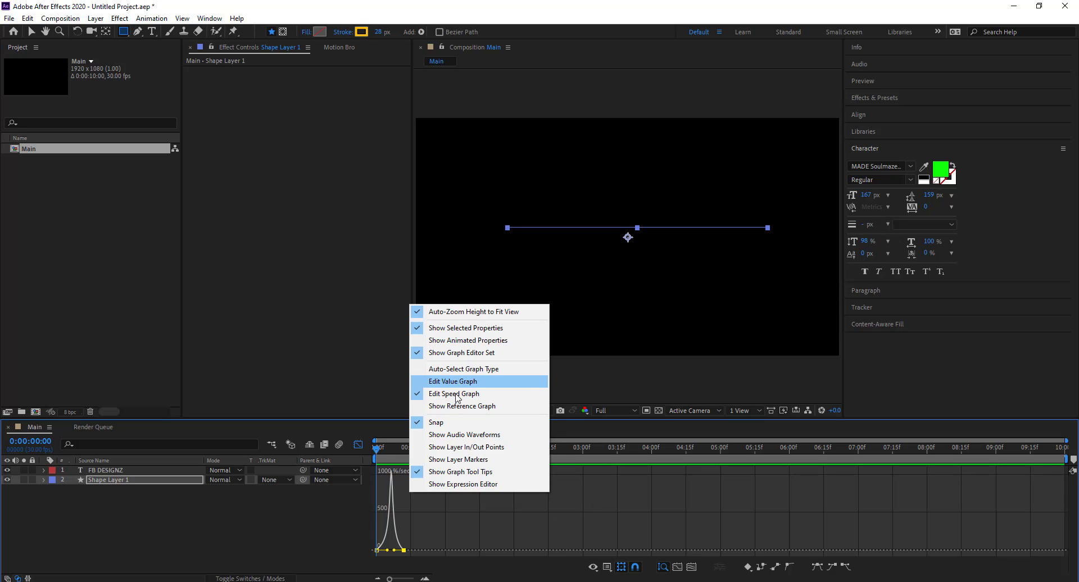
left_click(303, 525)
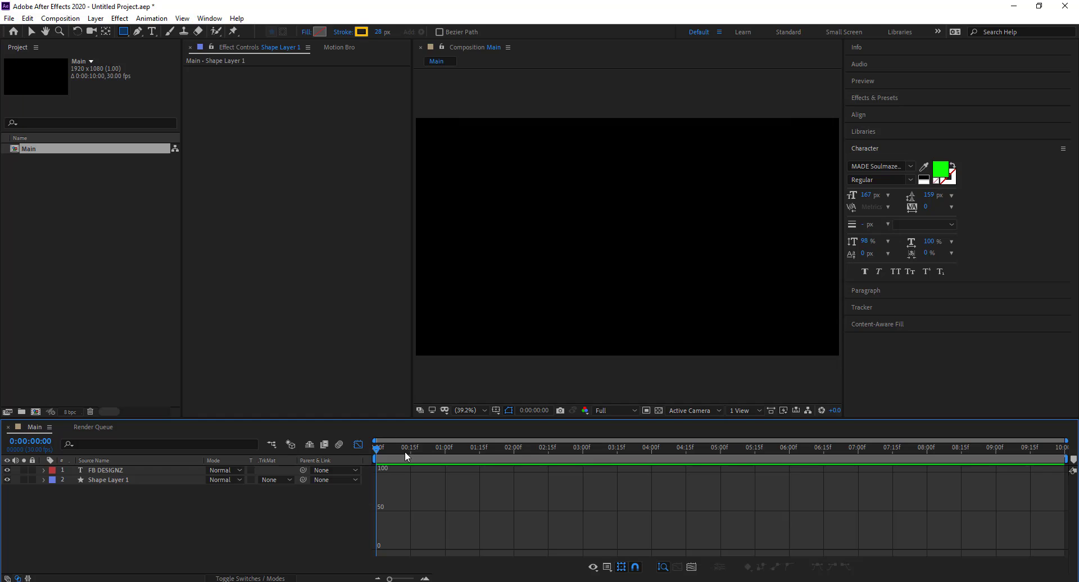
key("space")
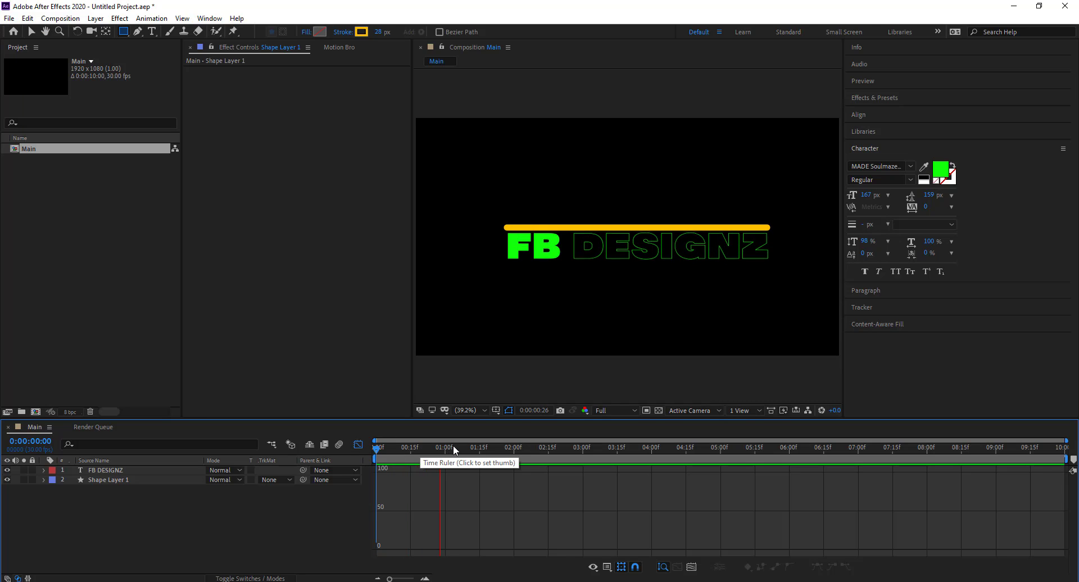
left_click(503, 449)
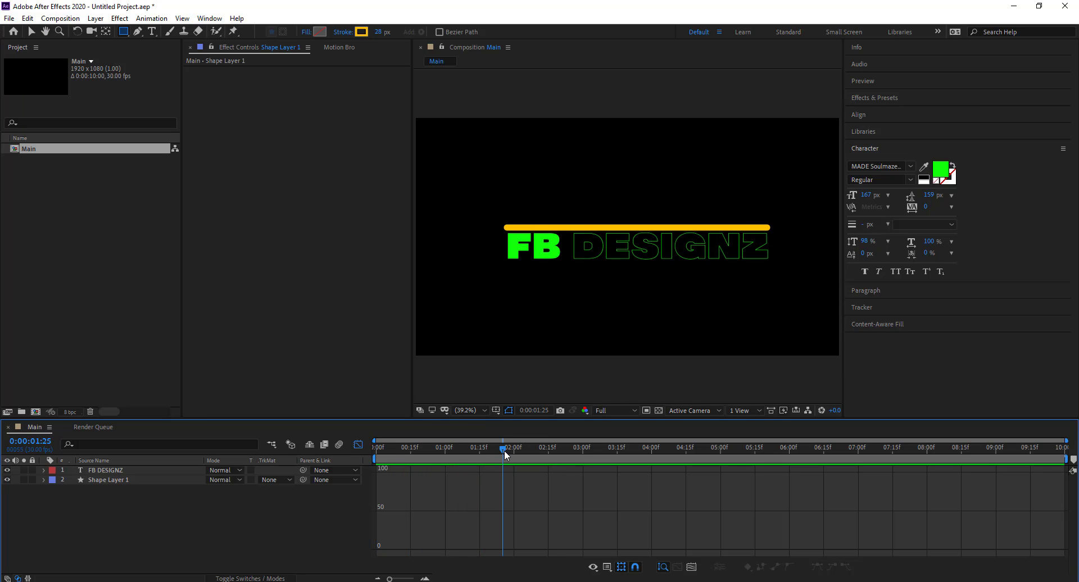
left_click_drag(504, 450, 382, 455)
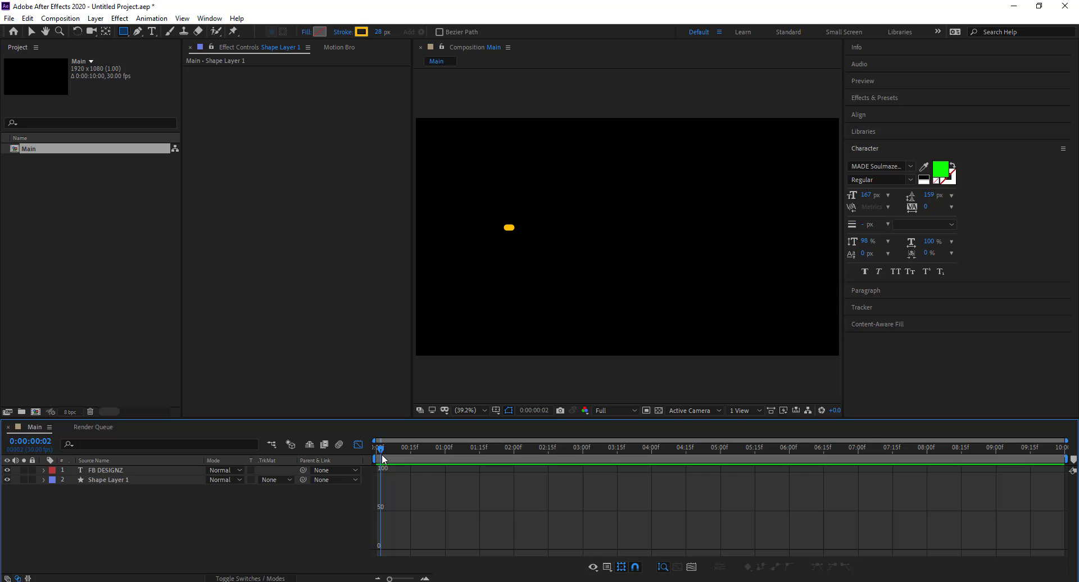
mouse_move(382, 457)
left_mouse_down()
mouse_move(402, 457)
mouse_move(368, 457)
mouse_move(400, 453)
left_mouse_up()
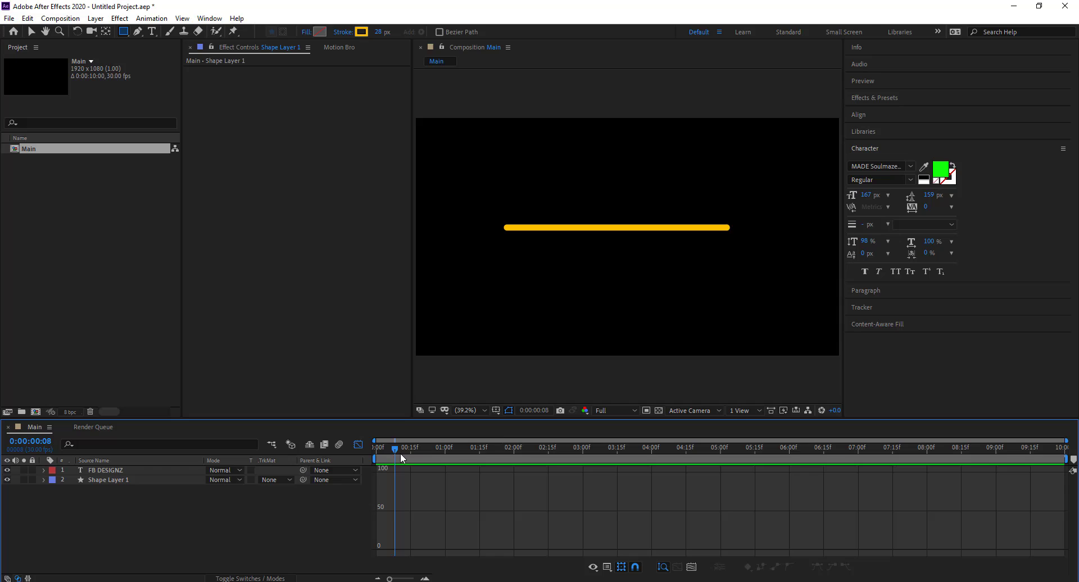
Reverse the direction of Path 1 in Shape Layer 1 so the yellow line draws on from its opposite end.
left_click(105, 481)
left_click(44, 480)
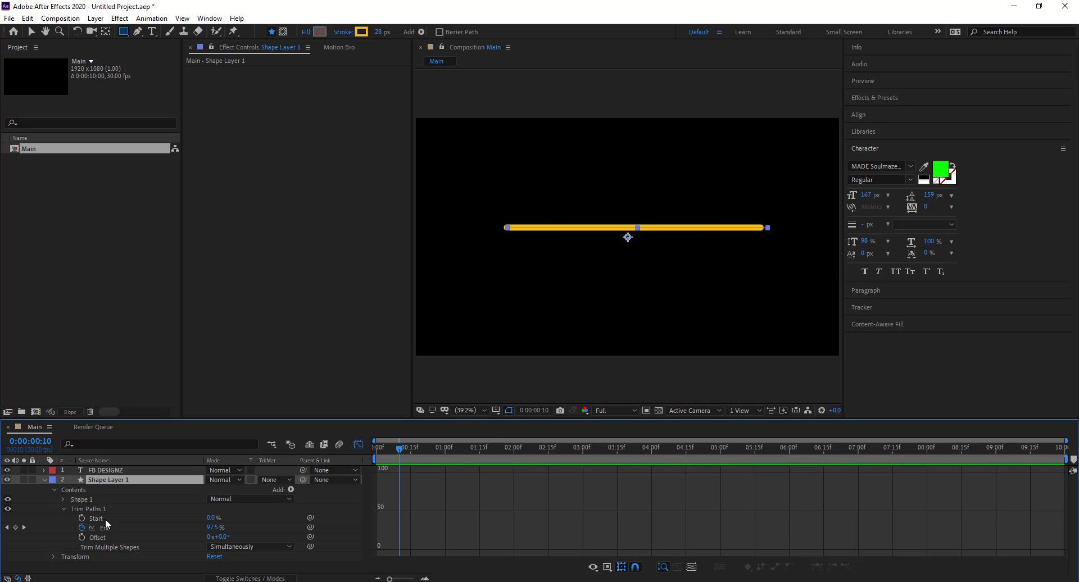
left_click(67, 506)
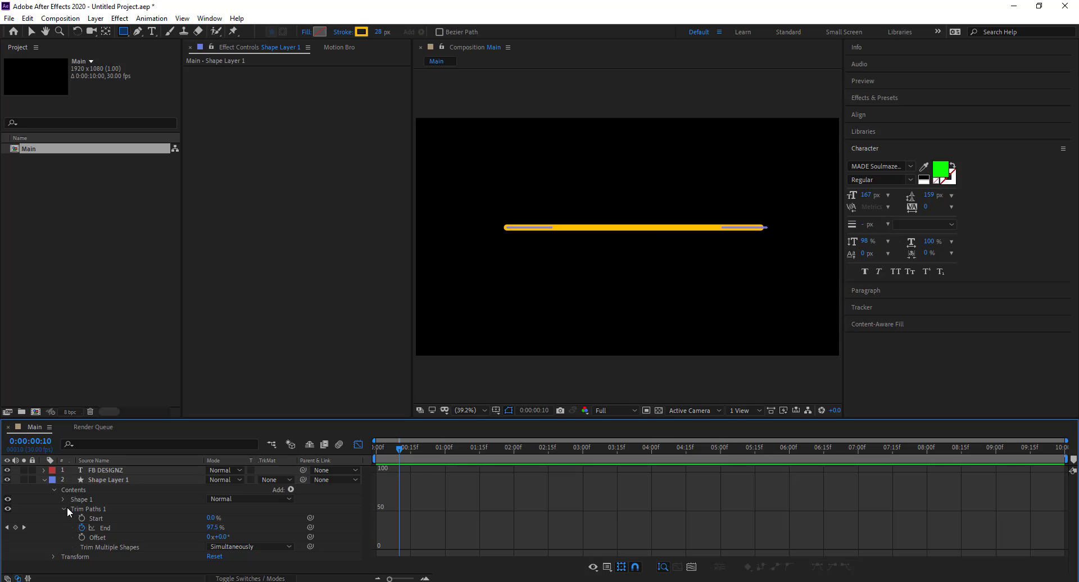
left_click(62, 507)
left_click(64, 497)
scroll(127, 517, "down", 1)
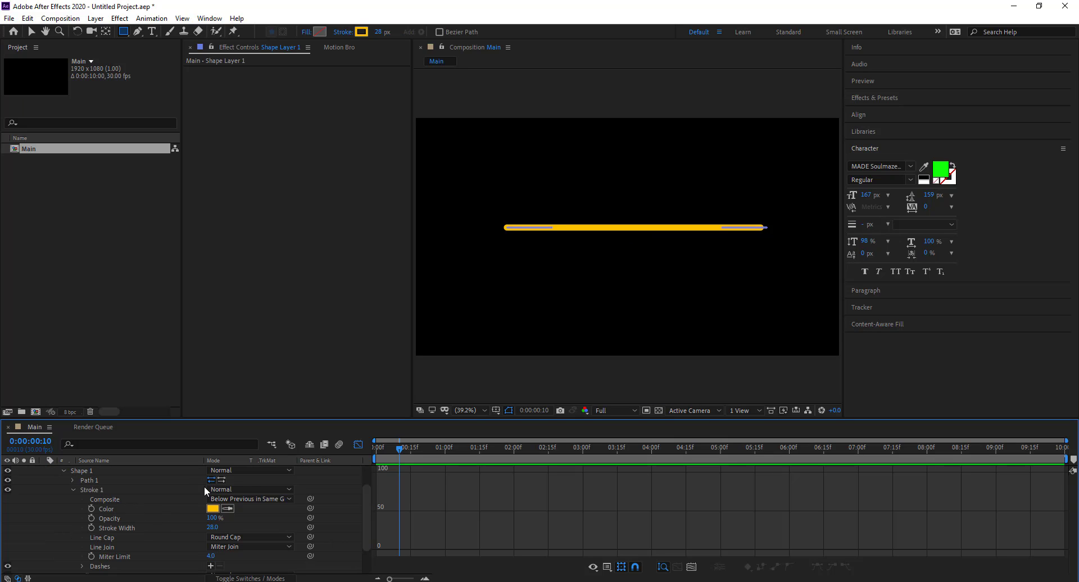
left_click(77, 490)
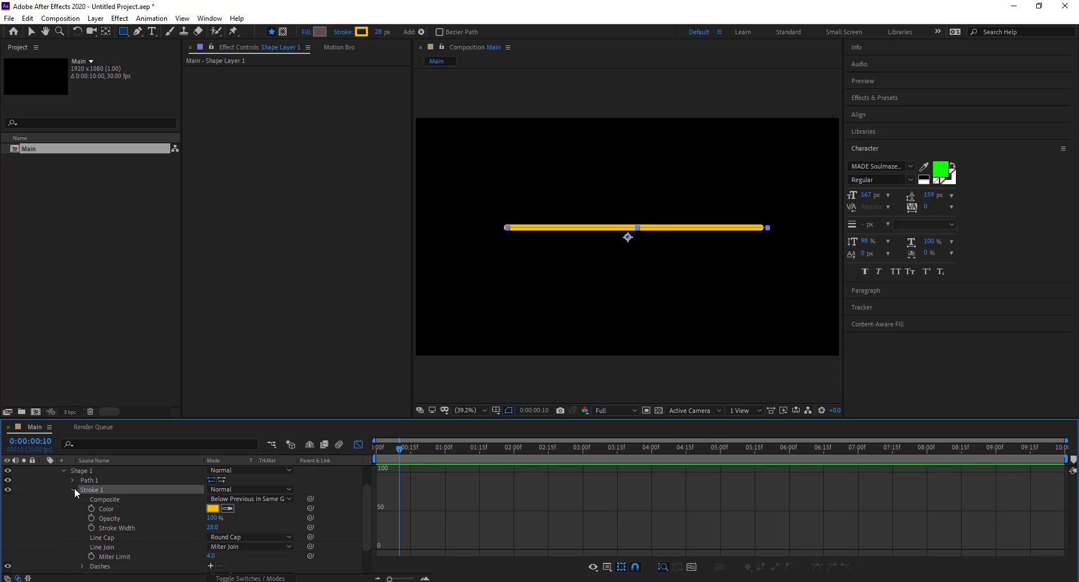
left_click(74, 489)
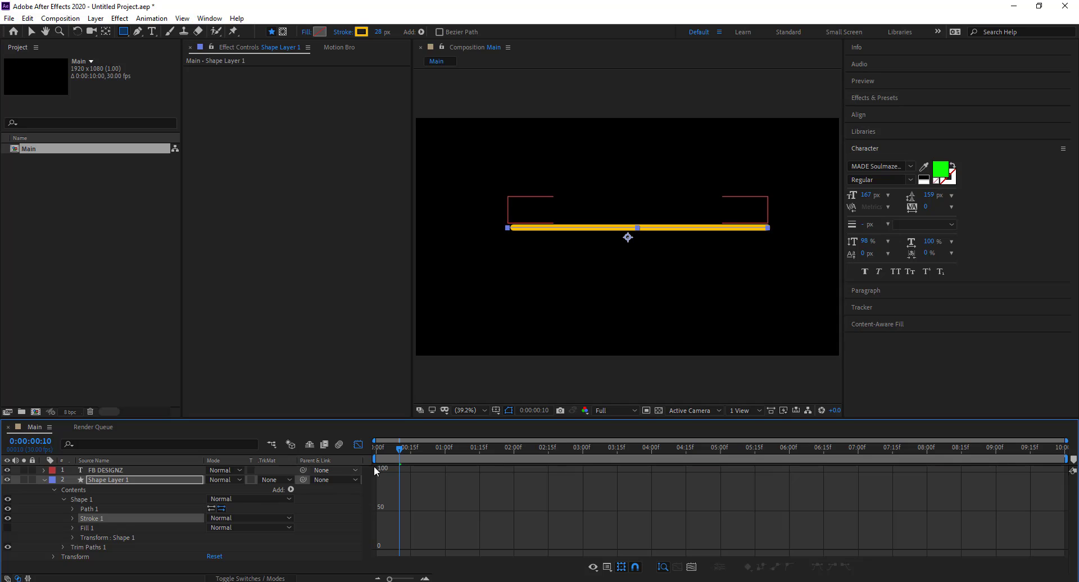
Scrub through the first second to check the reversed line with the text reveal, and collapse and deselect the line layer.
mouse_move(400, 449)
left_mouse_down()
mouse_move(367, 451)
mouse_move(446, 455)
left_mouse_up()
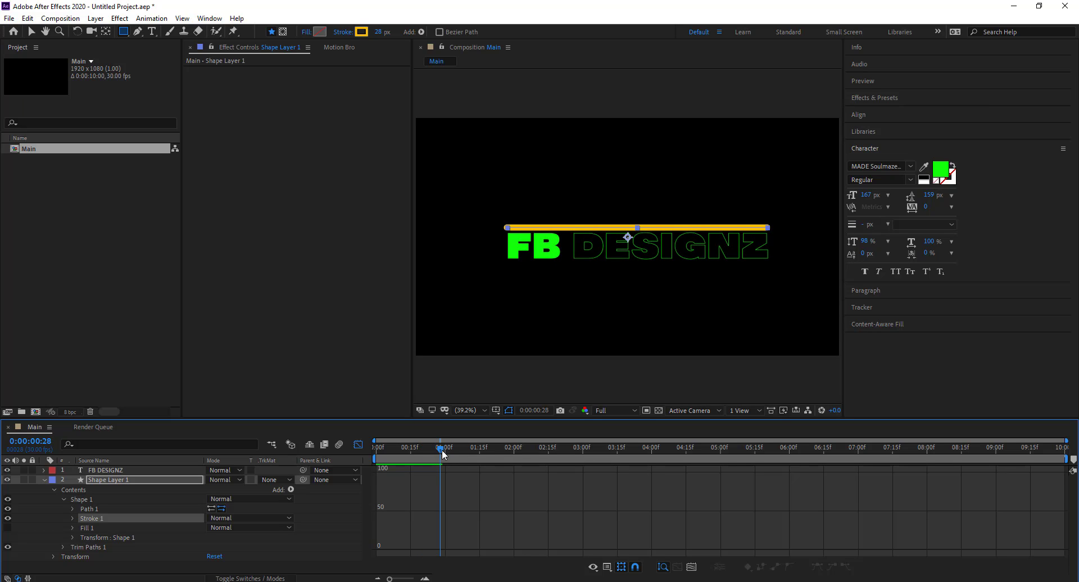
left_click(45, 480)
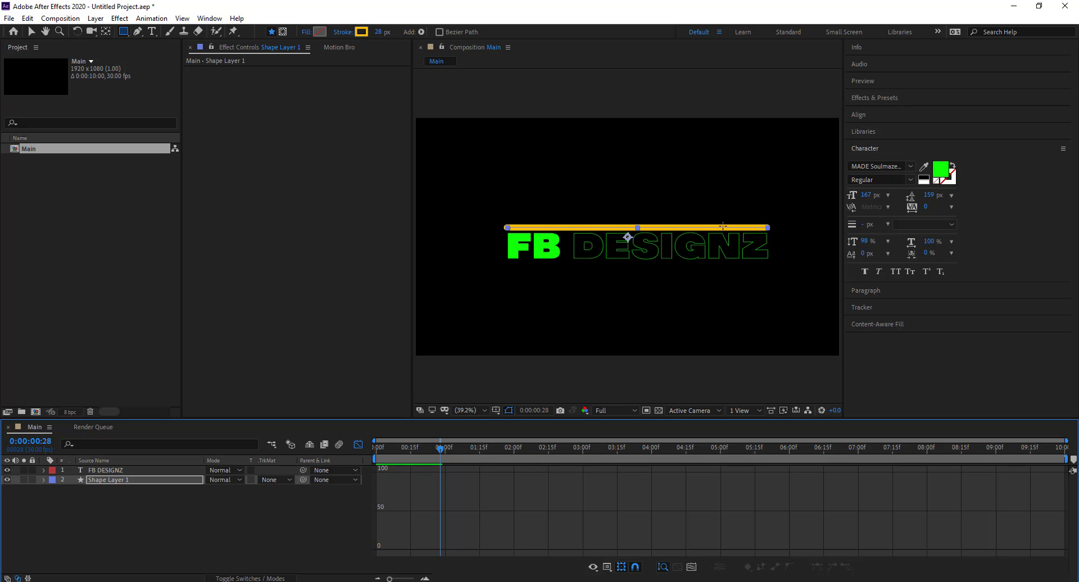
left_click(255, 502)
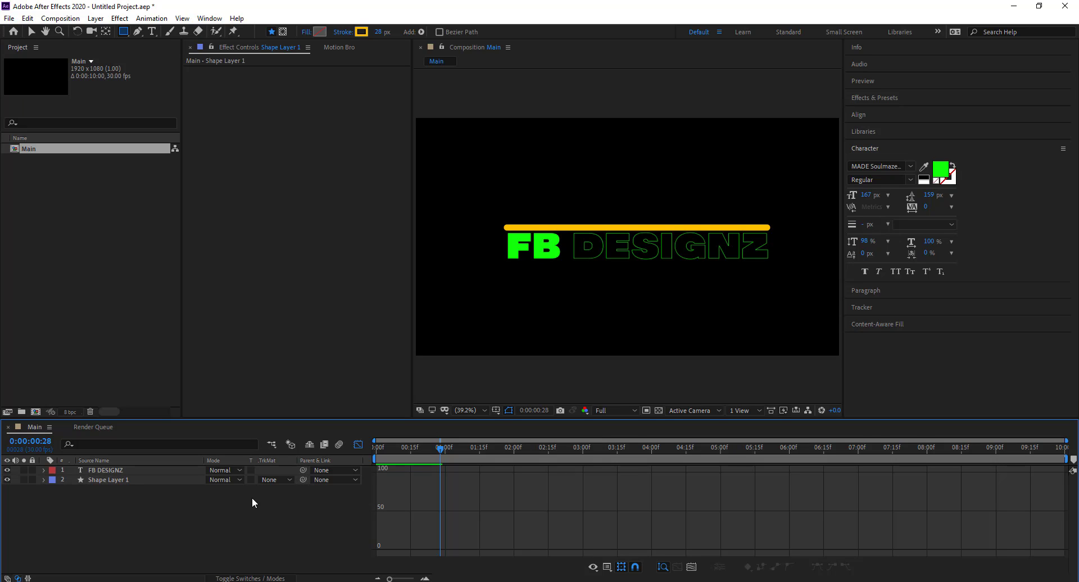
Move the current time to 0:00:01:00 and open the Motion Bro extension.
mouse_move(439, 450)
left_mouse_down()
mouse_move(347, 458)
mouse_move(445, 456)
left_mouse_up()
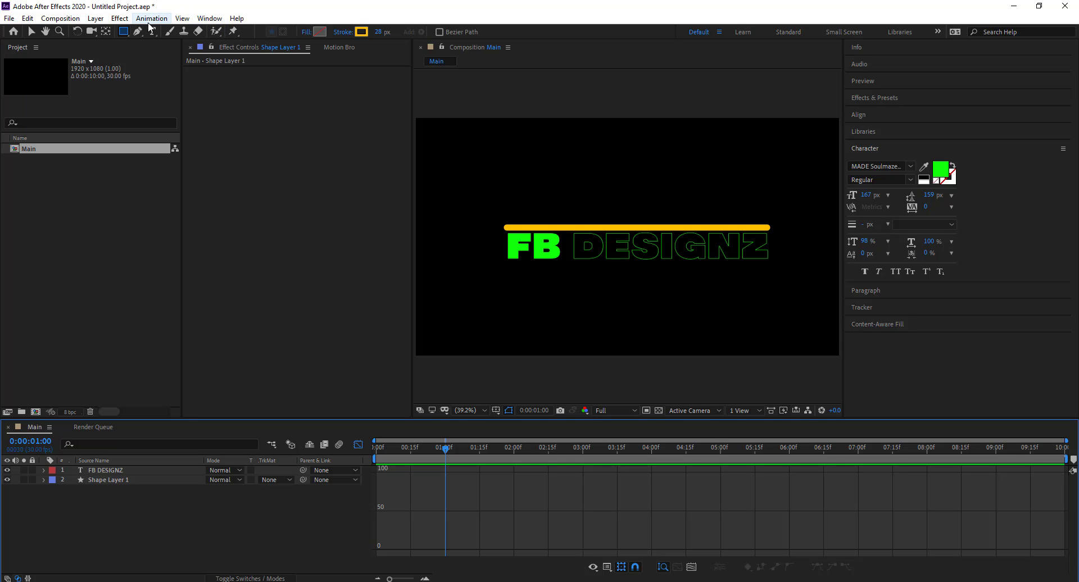
left_click(209, 18)
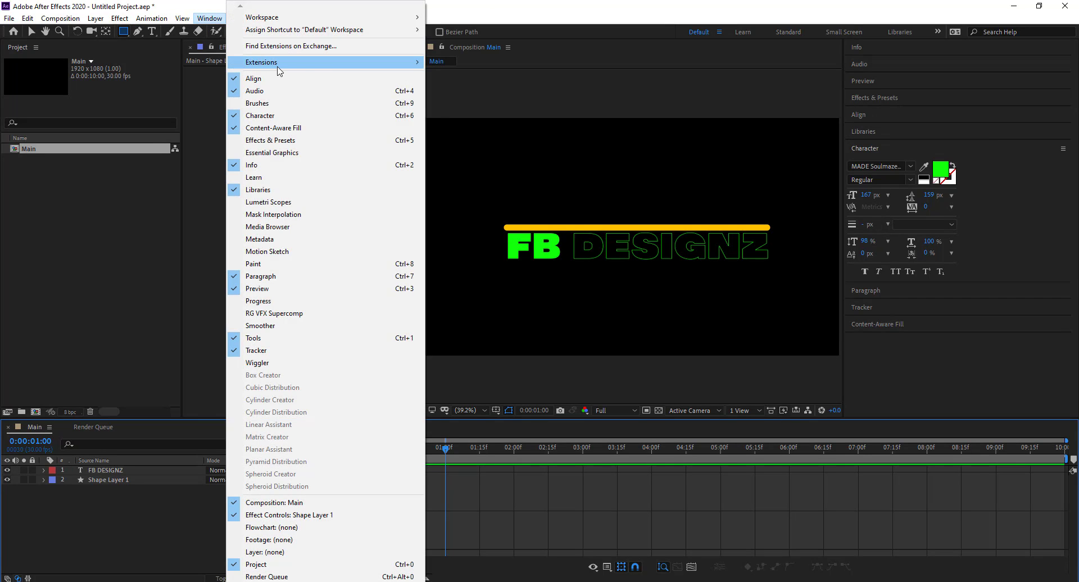
mouse_move(270, 62)
left_click(455, 74)
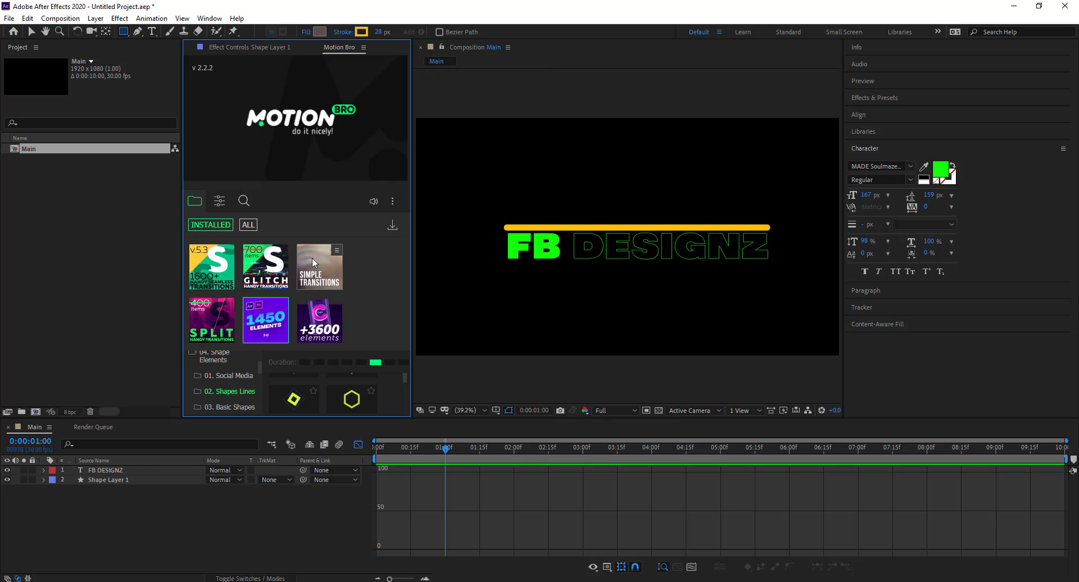
Apply the Burst Shape 02 preset from the Bursts category of the +3600 elements pack.
left_click(319, 319)
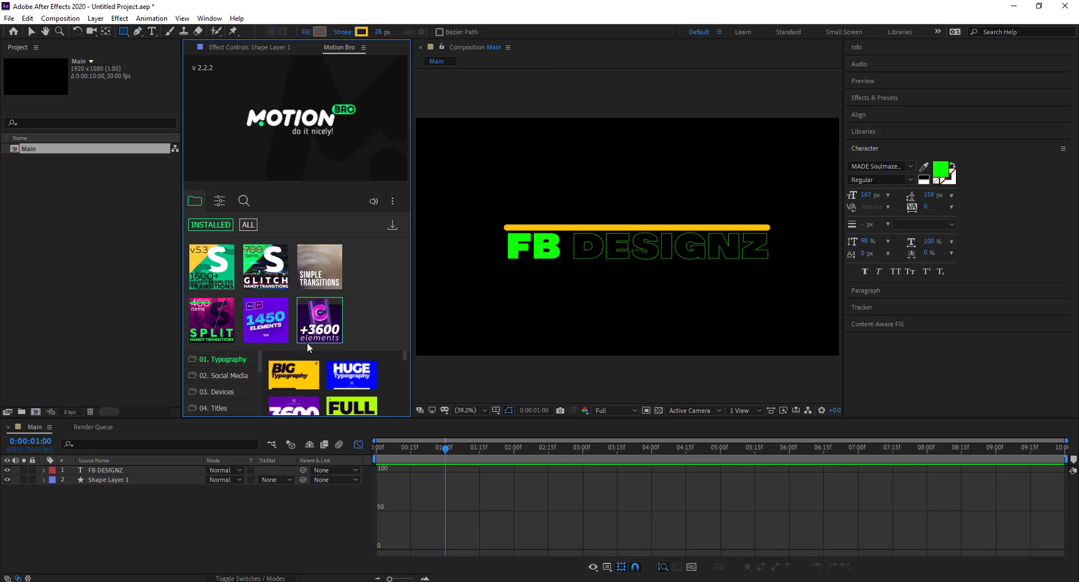
scroll(208, 395, "down", 3)
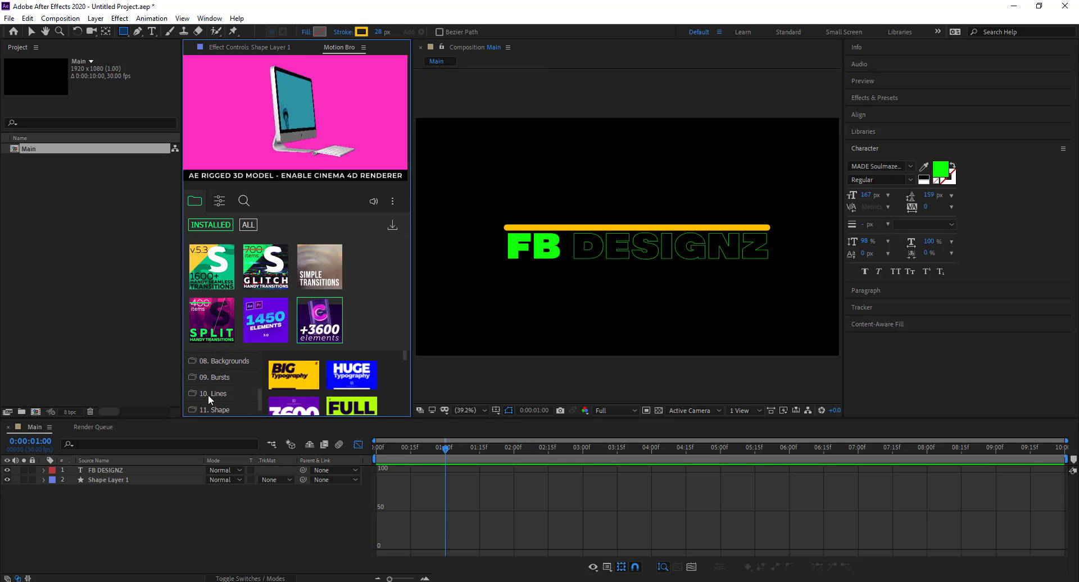
left_click(247, 375)
mouse_move(351, 384)
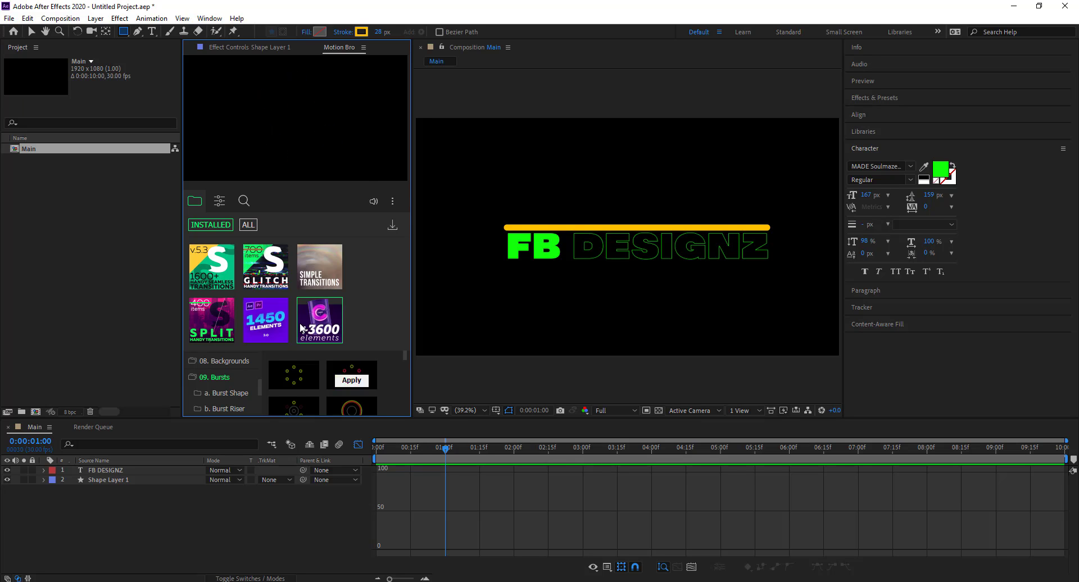
left_click(352, 381)
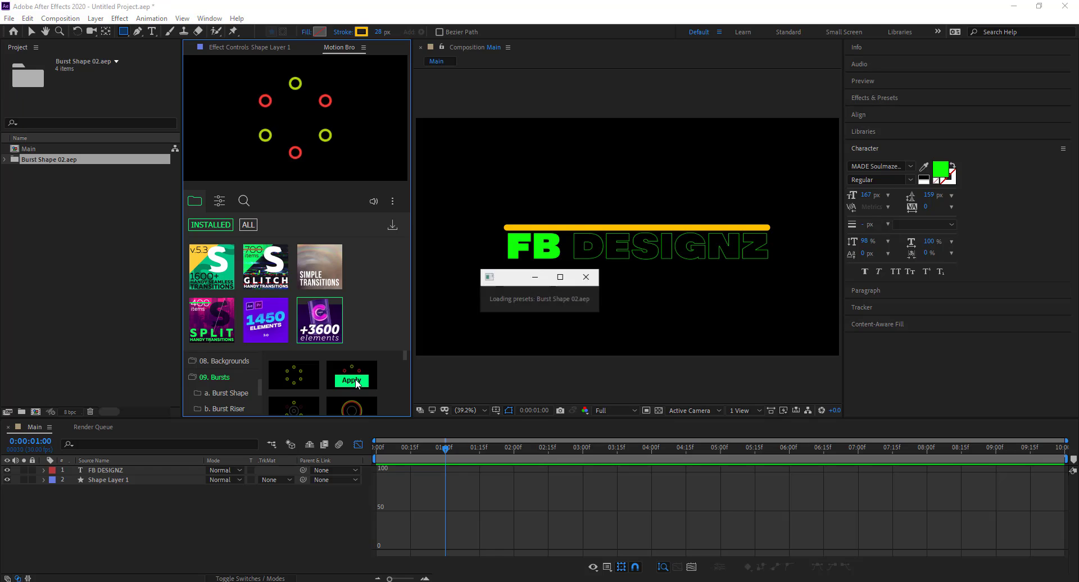
Dismiss the missing-font warnings to finish importing the burst, and switch the timeline from the graph to layer bars.
left_click(637, 321)
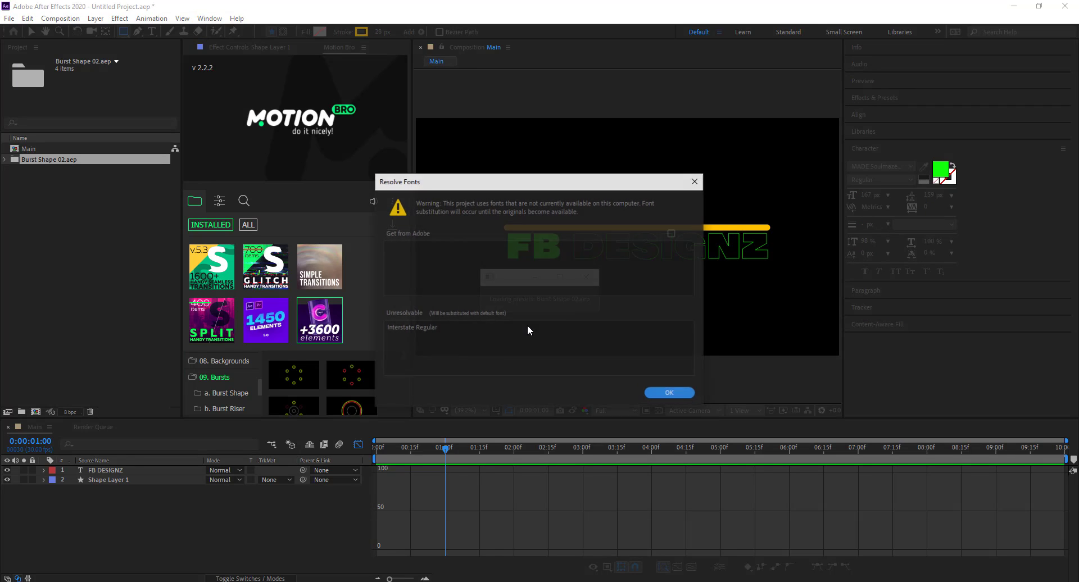
left_click(674, 395)
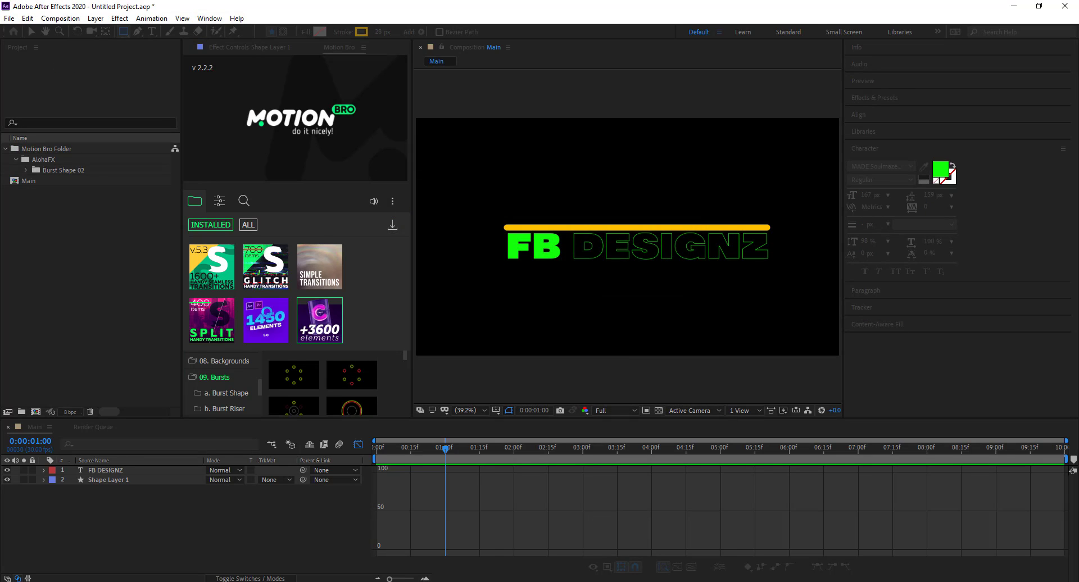
mouse_move(445, 450)
left_mouse_down()
mouse_move(493, 456)
mouse_move(454, 457)
left_mouse_up()
left_click(357, 445)
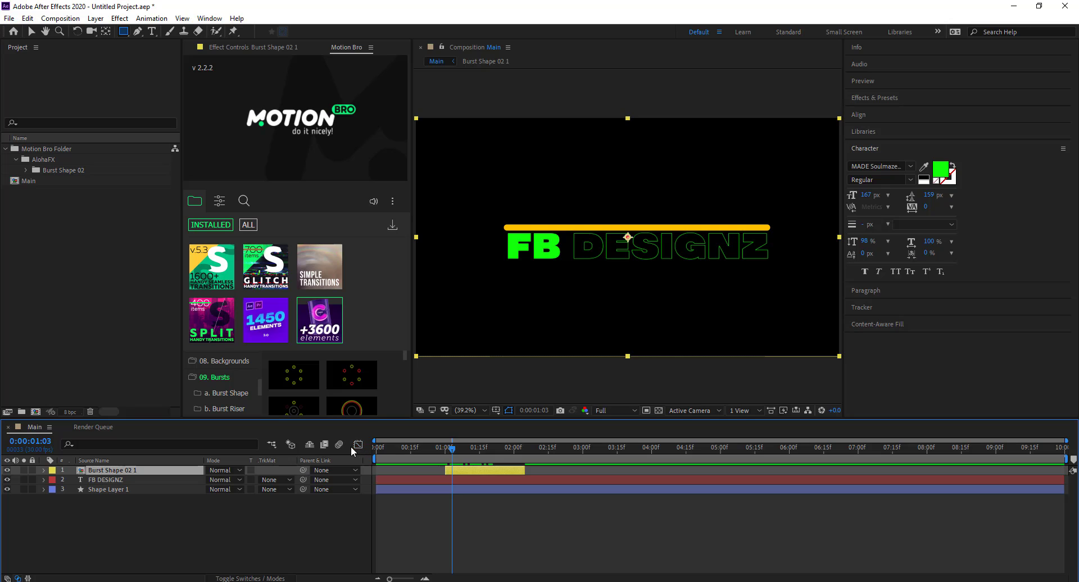
Try the Burst Shape 02 1 layer a few frames later against the text reveal, and move it back to start at 0:00:01:00.
left_click_drag(453, 451, 361, 455)
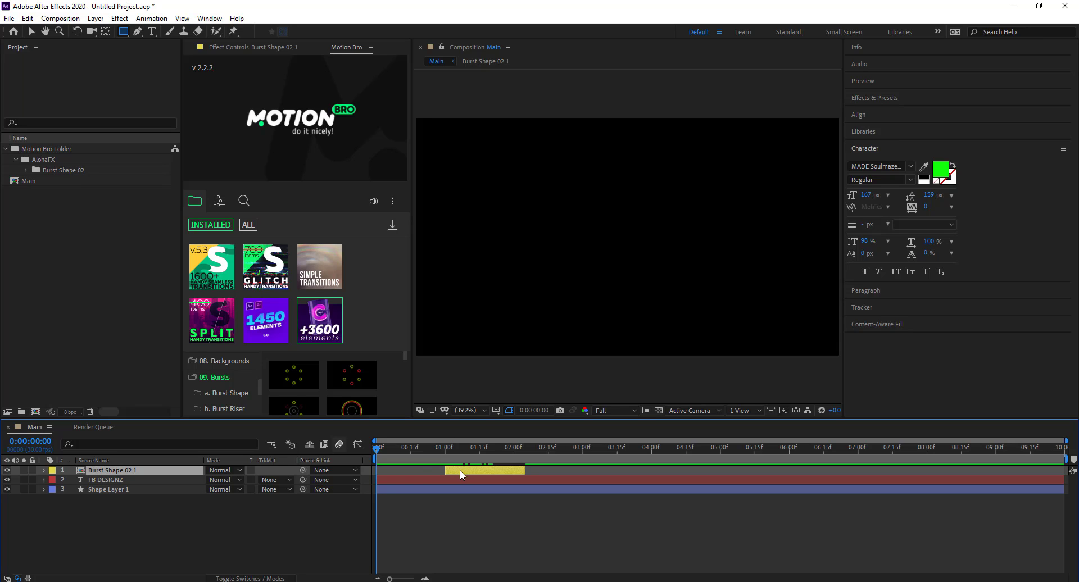
mouse_move(459, 469)
left_mouse_down()
mouse_move(393, 471)
mouse_move(470, 469)
left_mouse_up()
left_click_drag(388, 448, 486, 454)
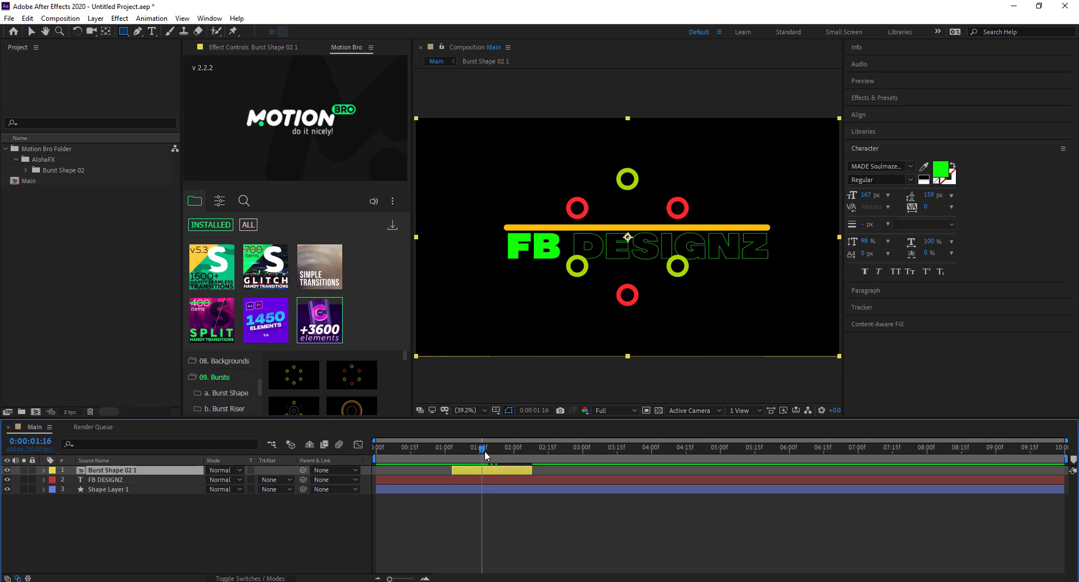
mouse_move(481, 458)
left_mouse_down()
mouse_move(522, 461)
mouse_move(476, 464)
mouse_move(508, 464)
mouse_move(478, 464)
mouse_move(493, 464)
left_mouse_up()
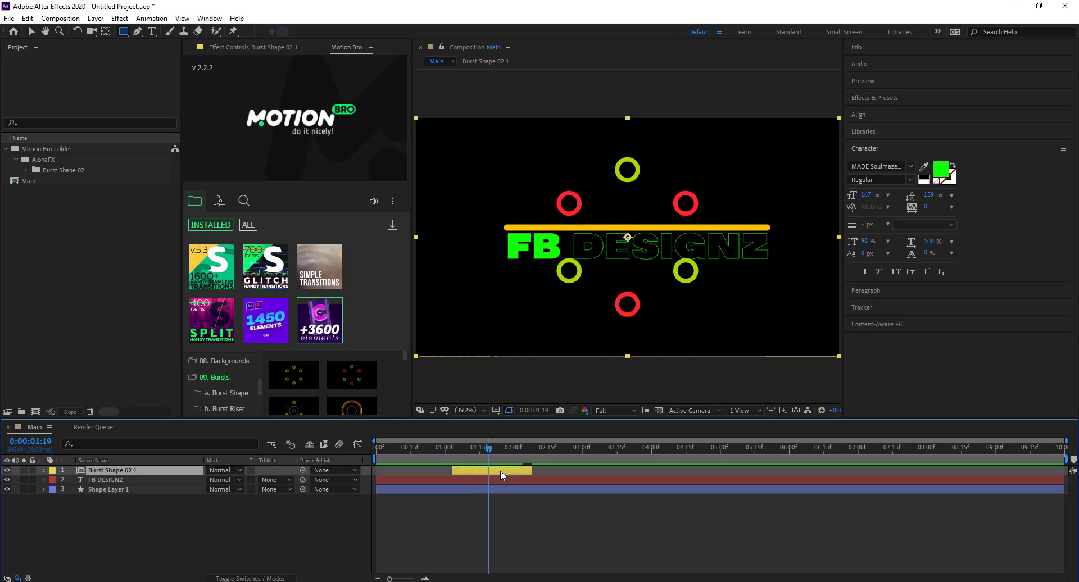
mouse_move(500, 469)
left_mouse_down()
mouse_move(523, 467)
mouse_move(488, 472)
mouse_move(537, 470)
mouse_move(494, 471)
left_mouse_up()
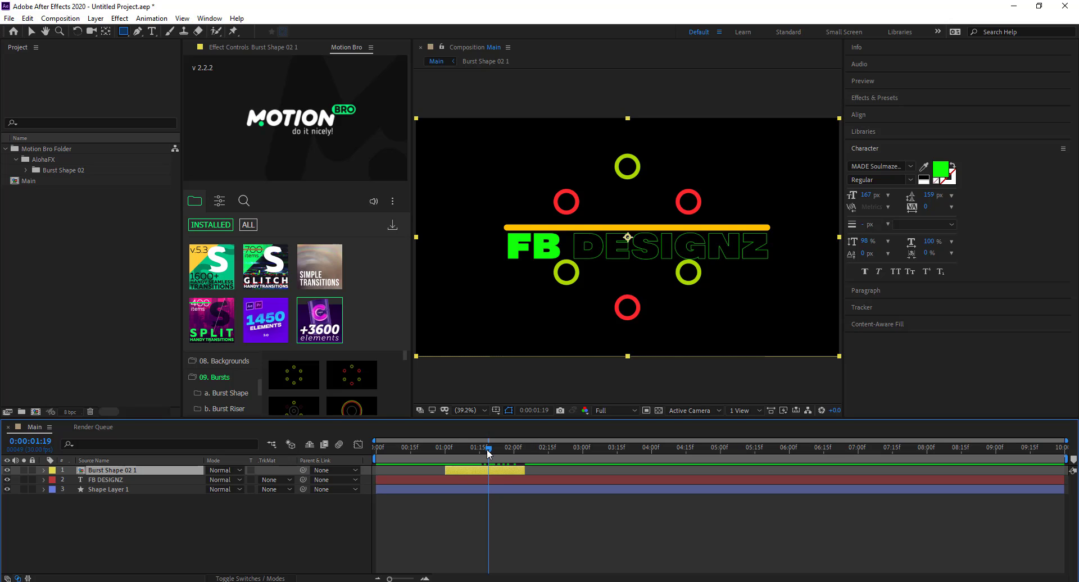
Open the Burst Shape 02 1 composition and set the CONTROL layer's COLOR BURST 01 to bright green.
double_click(128, 470)
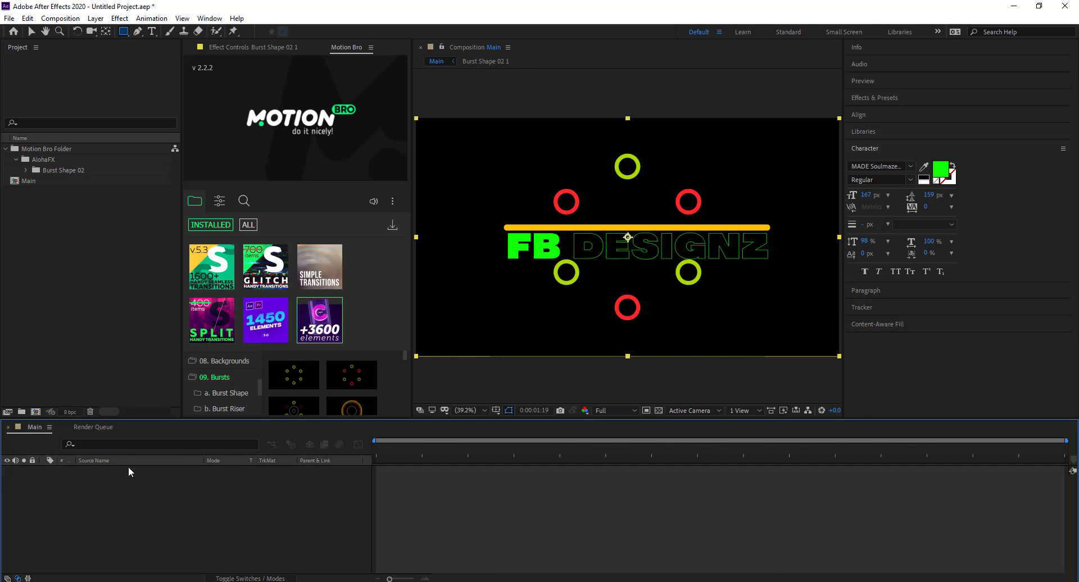
left_click(235, 47)
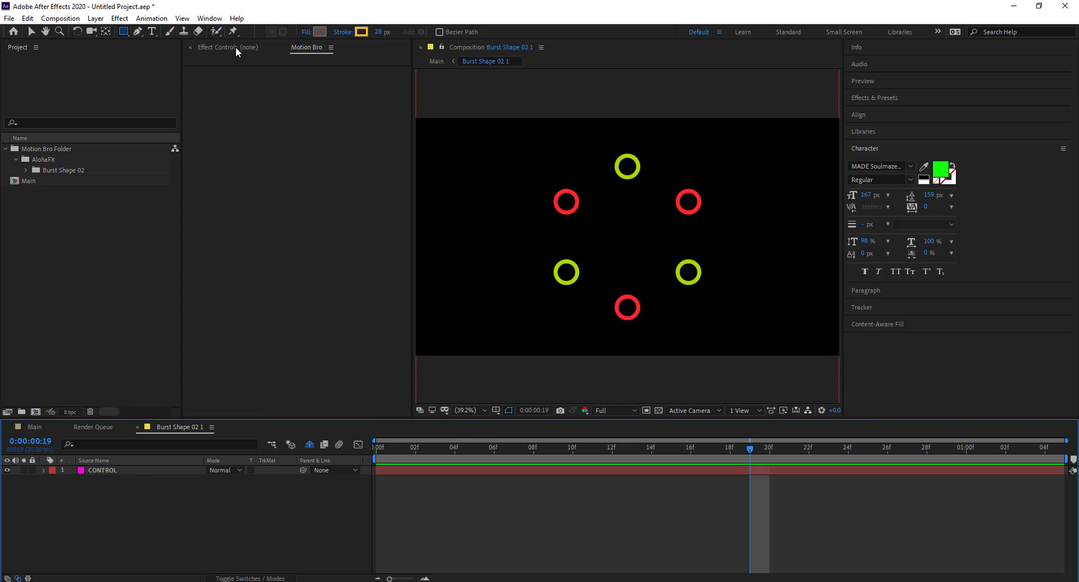
left_click(100, 471)
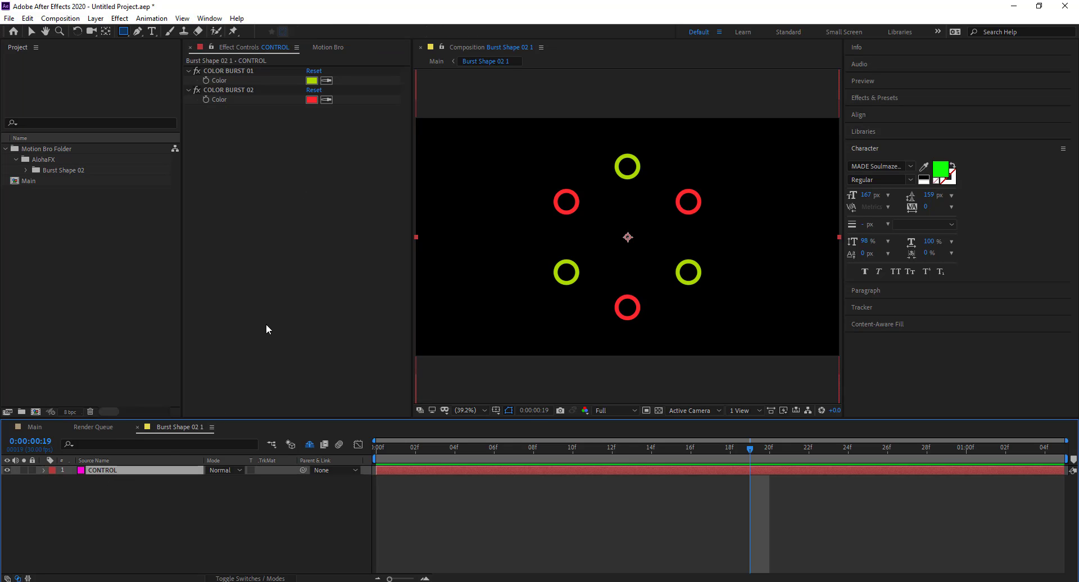
left_click(314, 82)
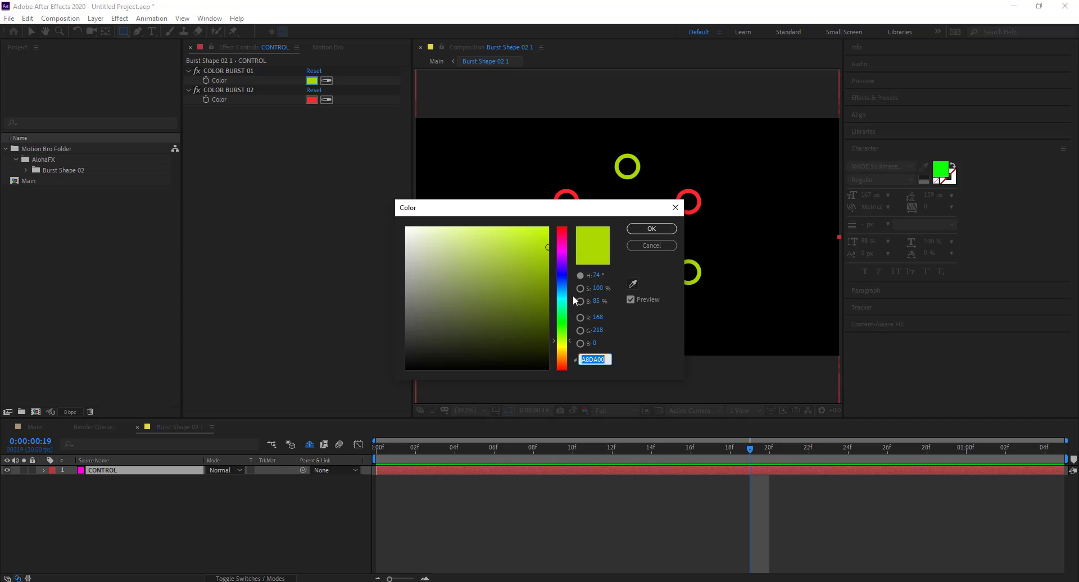
left_click(561, 330)
left_click_drag(546, 255, 559, 229)
left_click(665, 230)
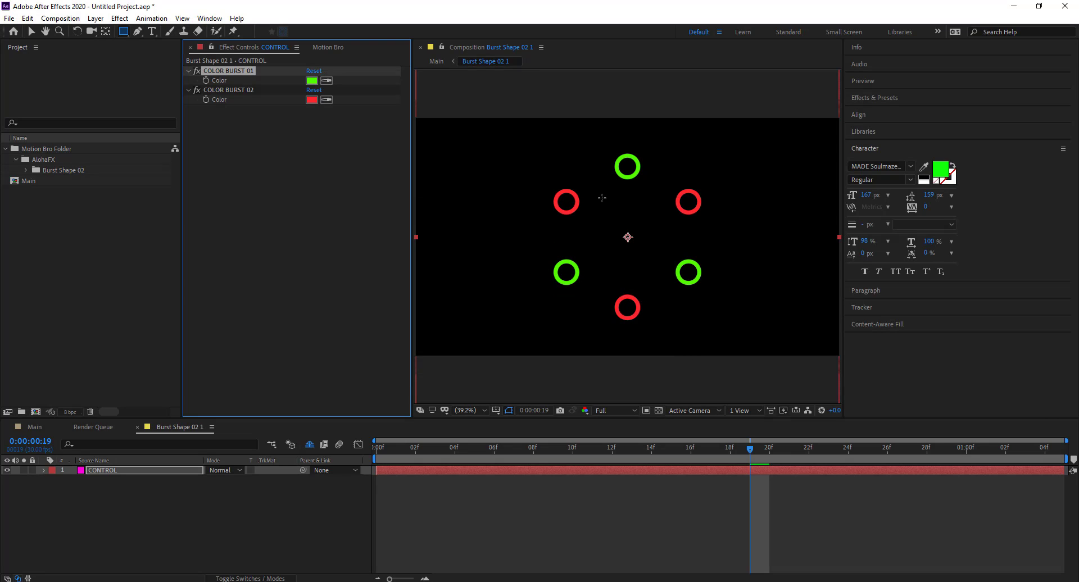
Set the CONTROL layer's COLOR BURST 02 to orange DD9119.
left_click(311, 99)
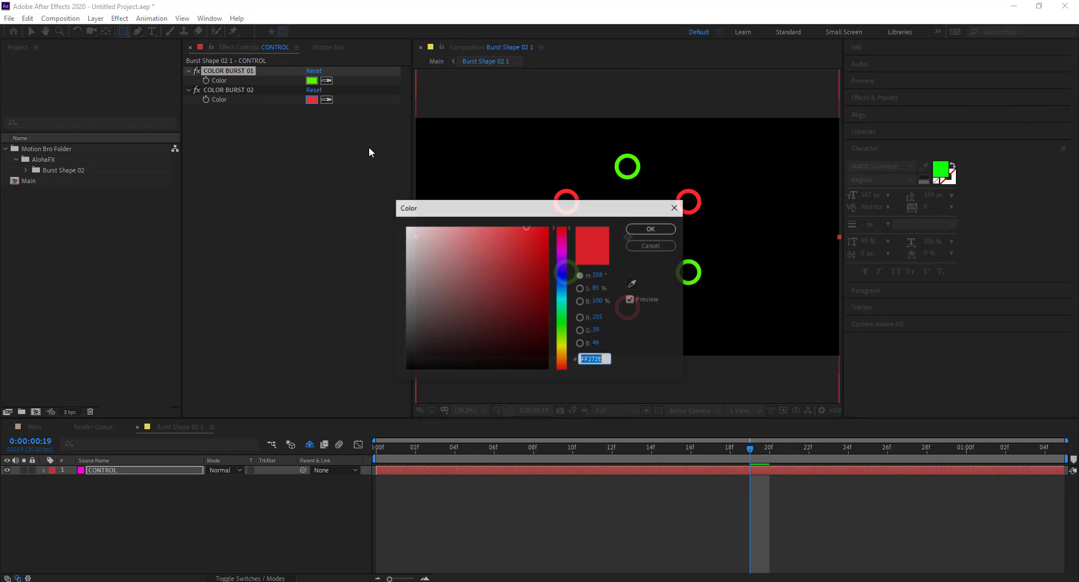
left_click_drag(562, 332, 562, 354)
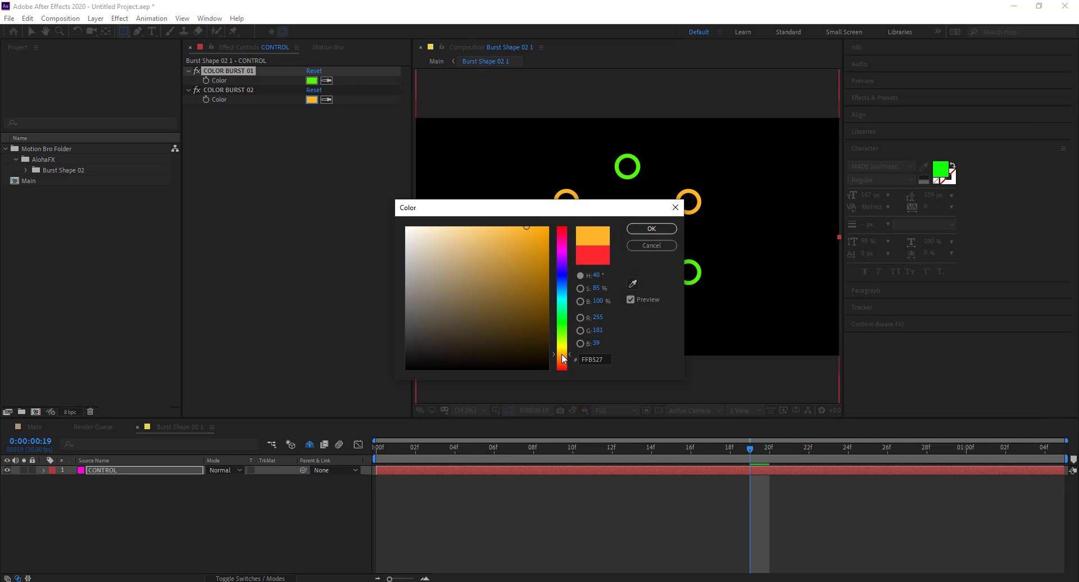
left_click(531, 244)
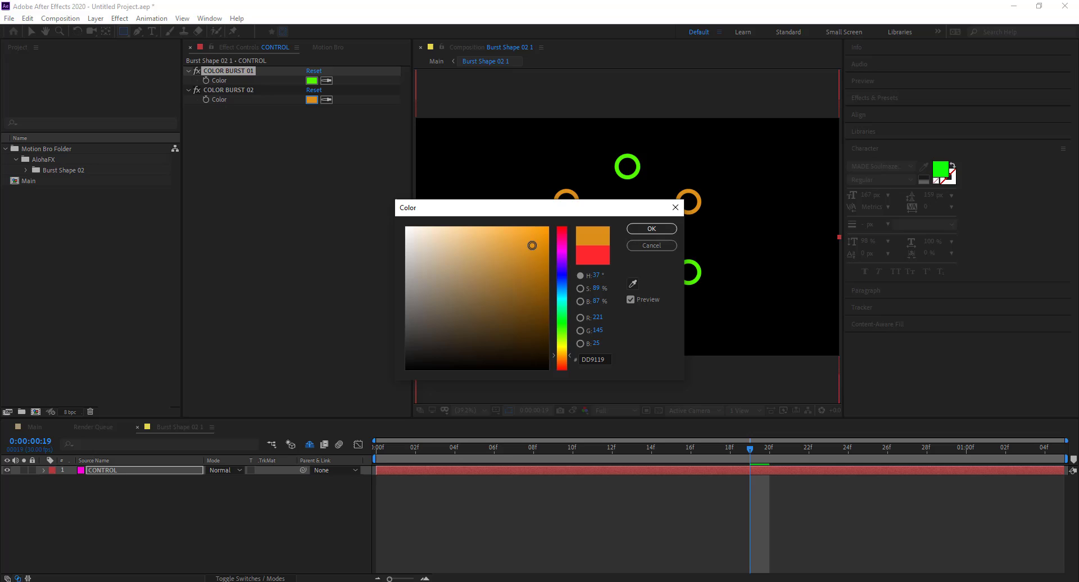
left_click(651, 229)
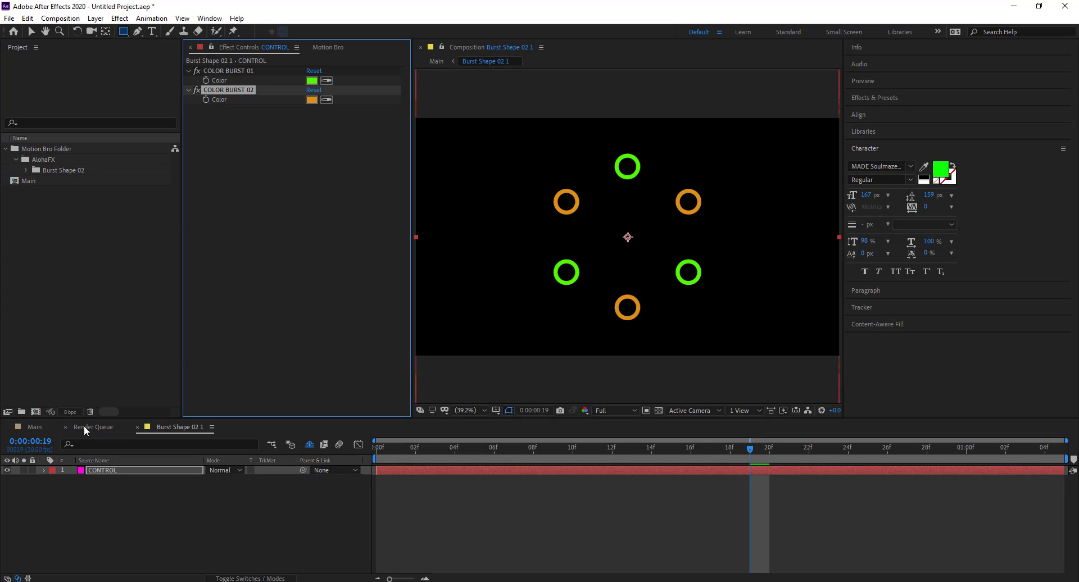
In the Main composition, scale Burst Shape 02 1 to 39% and place it above the right end of the yellow line.
left_click(34, 427)
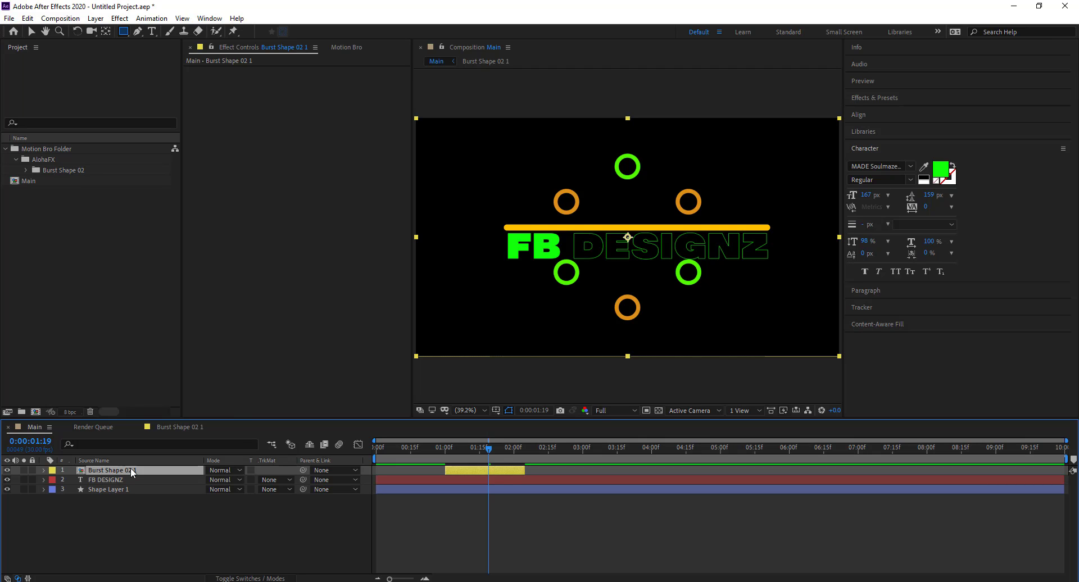
key("s")
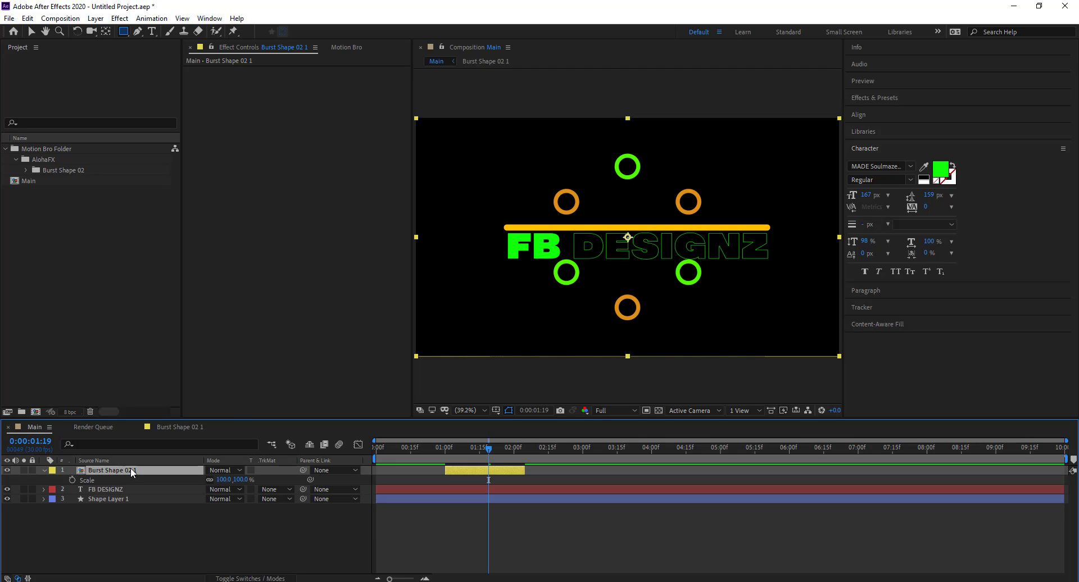
left_click_drag(242, 482, 204, 479)
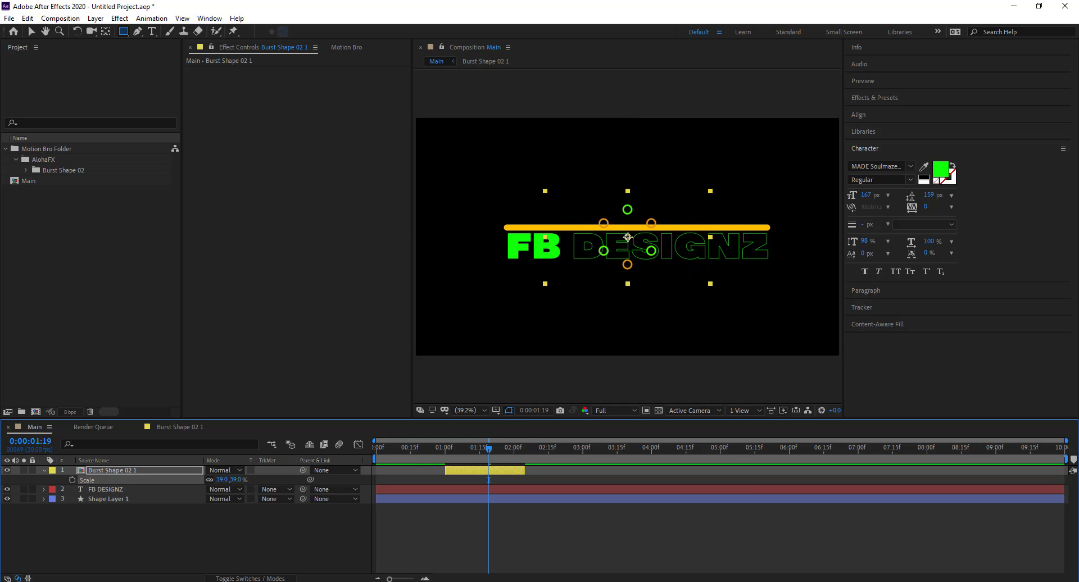
left_click(31, 32)
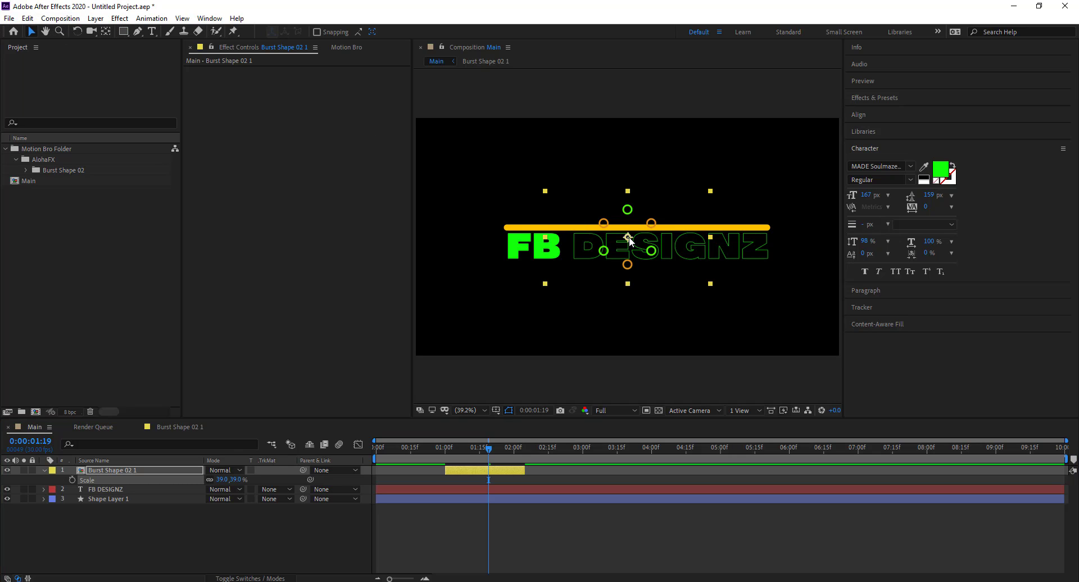
left_click_drag(628, 239, 782, 182)
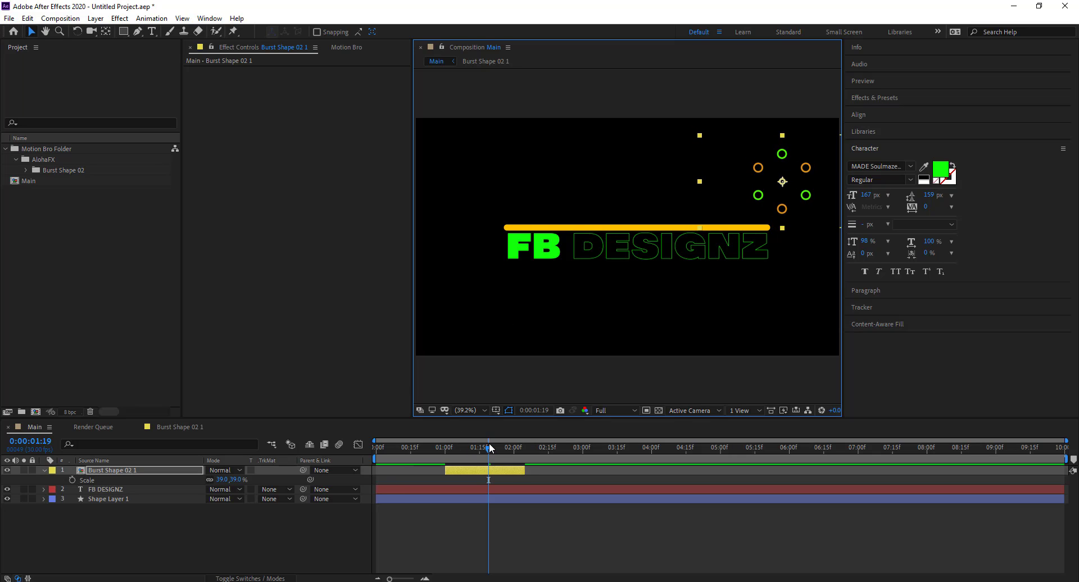
Apply the Burst Shape 14 preset from Motion Bro at 0:00:01:22 and dismiss the missing-font warnings.
mouse_move(490, 447)
left_mouse_down()
mouse_move(420, 447)
mouse_move(507, 450)
mouse_move(464, 449)
mouse_move(494, 450)
left_mouse_up()
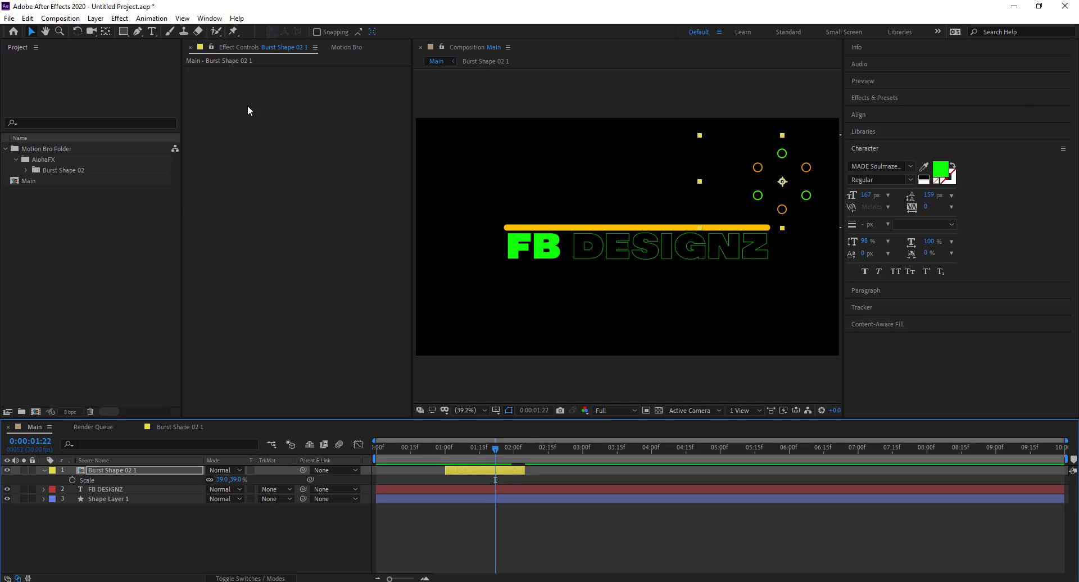
left_click(347, 47)
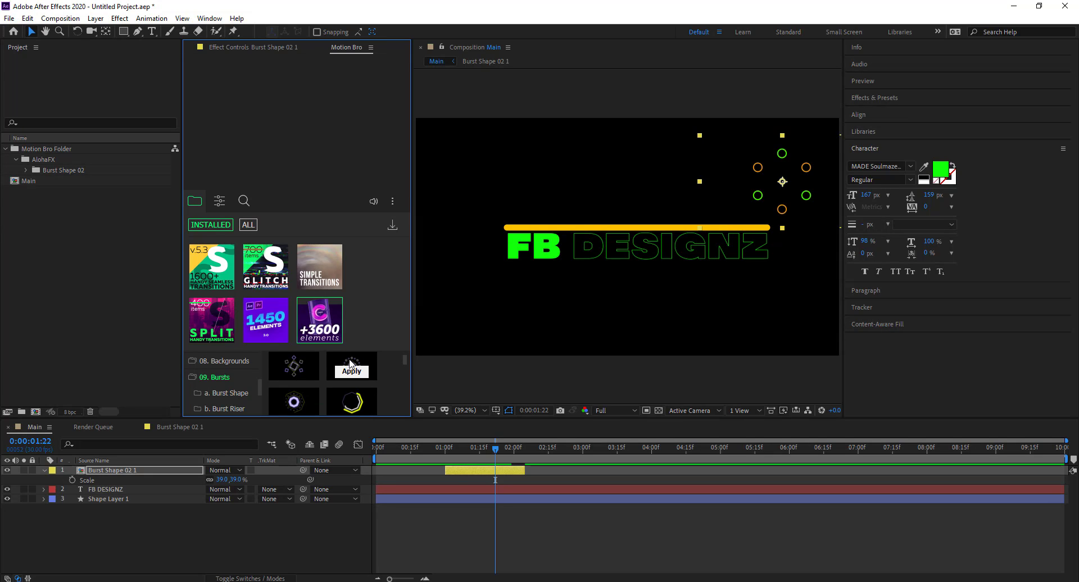
mouse_move(349, 365)
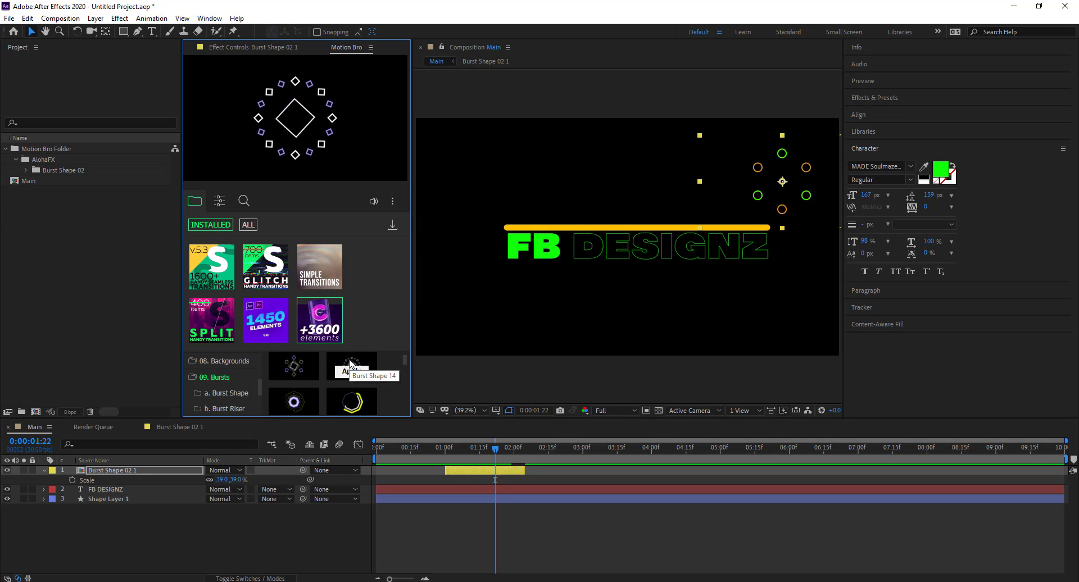
left_click(352, 372)
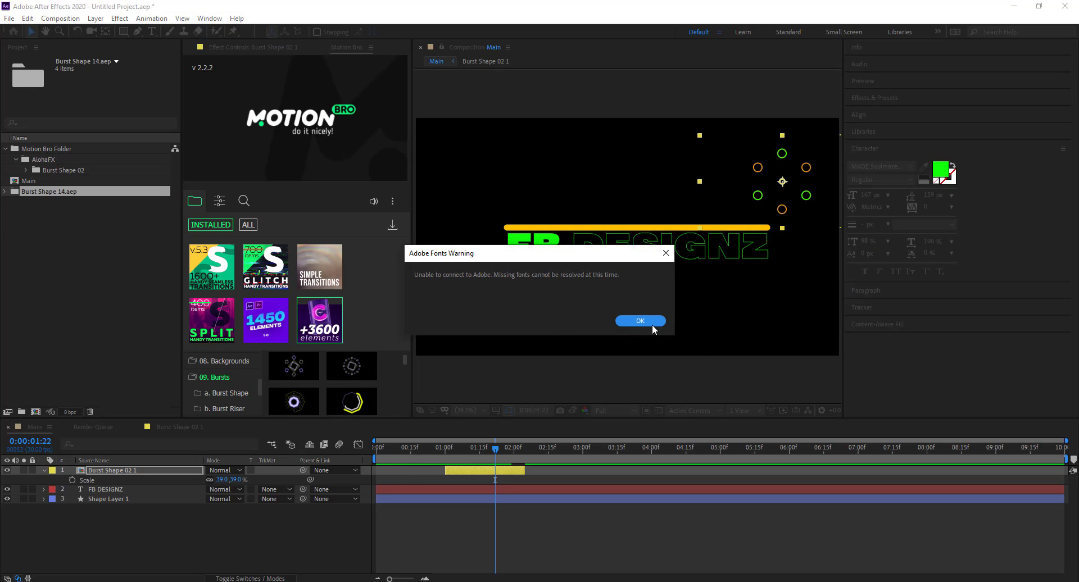
left_click(652, 325)
left_click(643, 397)
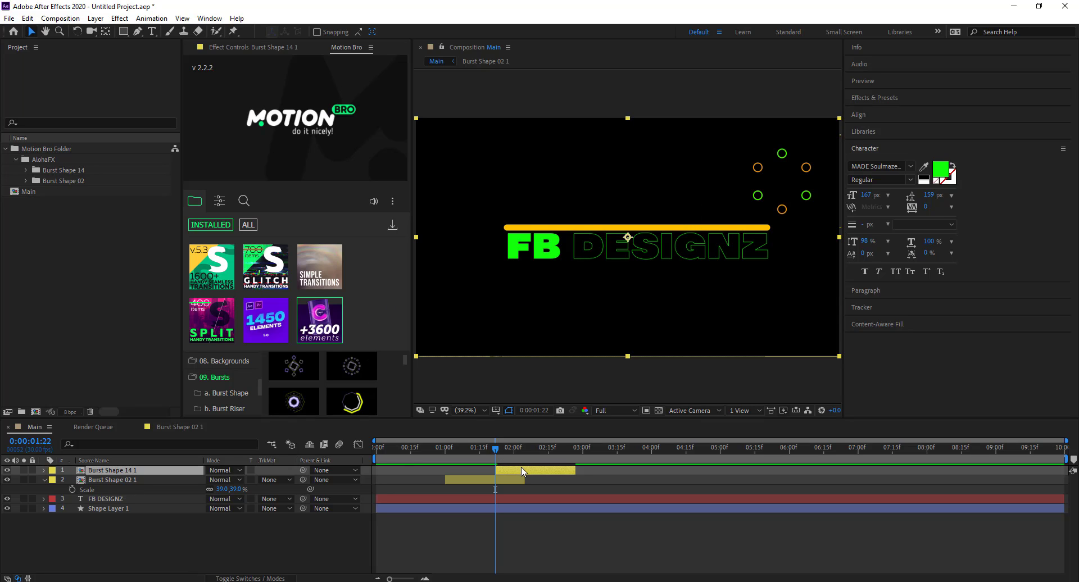
Start Burst Shape 14 1 about 11 frames earlier, scale it to 51%, and place it below and left of the text.
left_click_drag(520, 474, 495, 476)
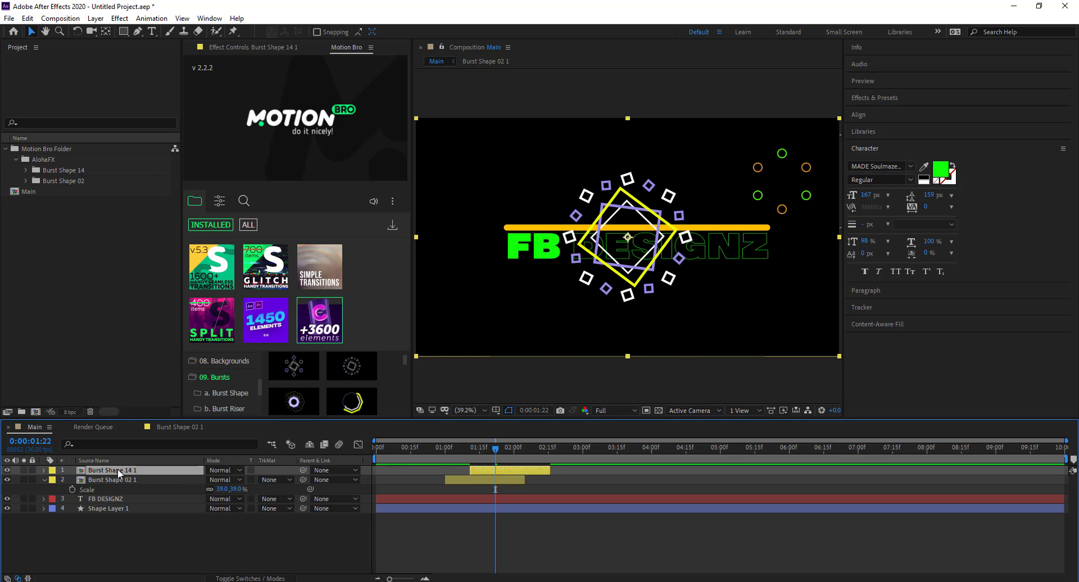
key("s")
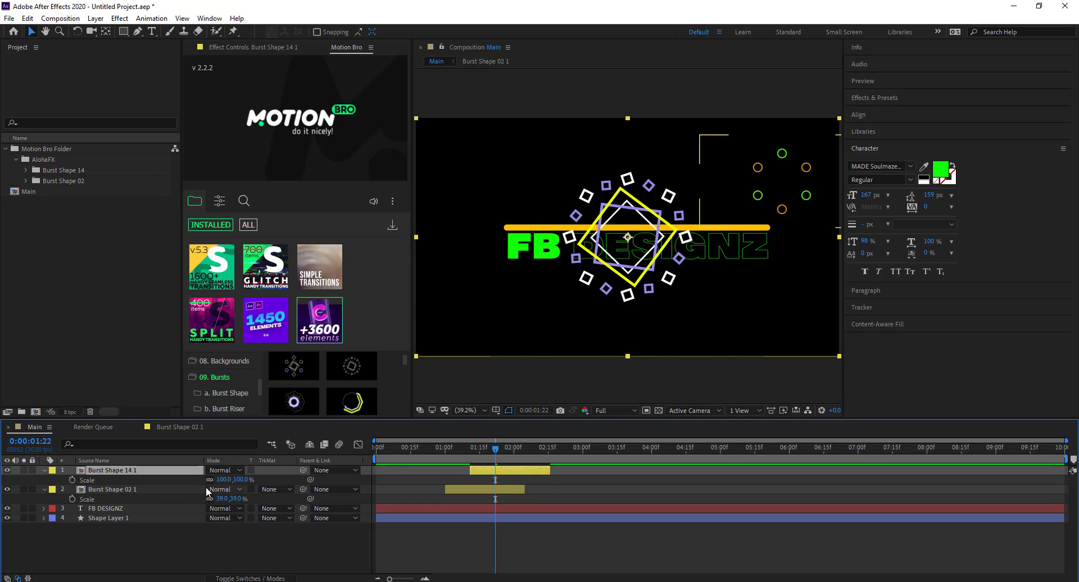
left_click_drag(246, 481, 218, 481)
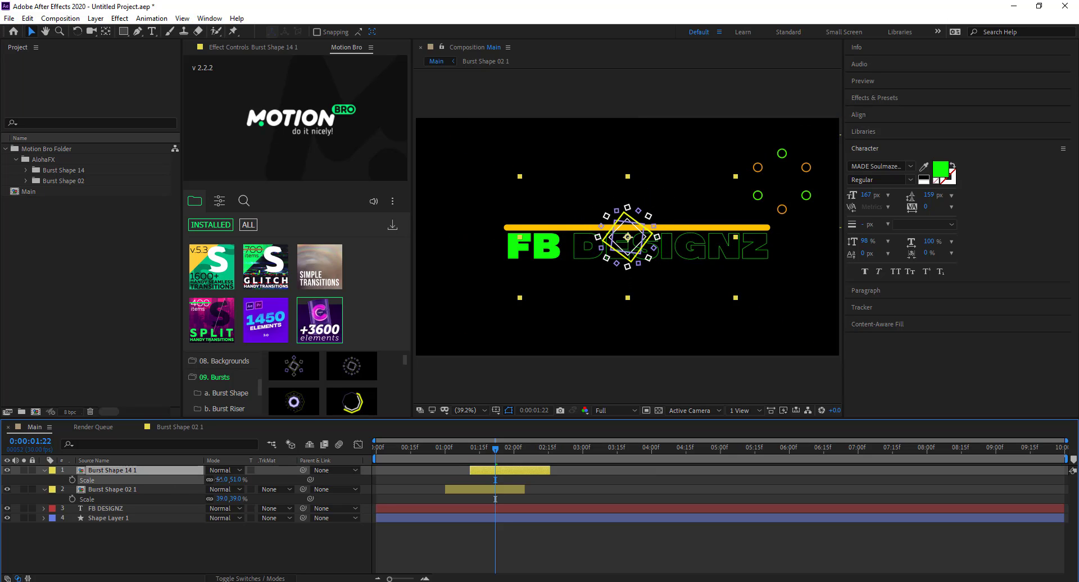
left_click_drag(631, 240, 464, 301)
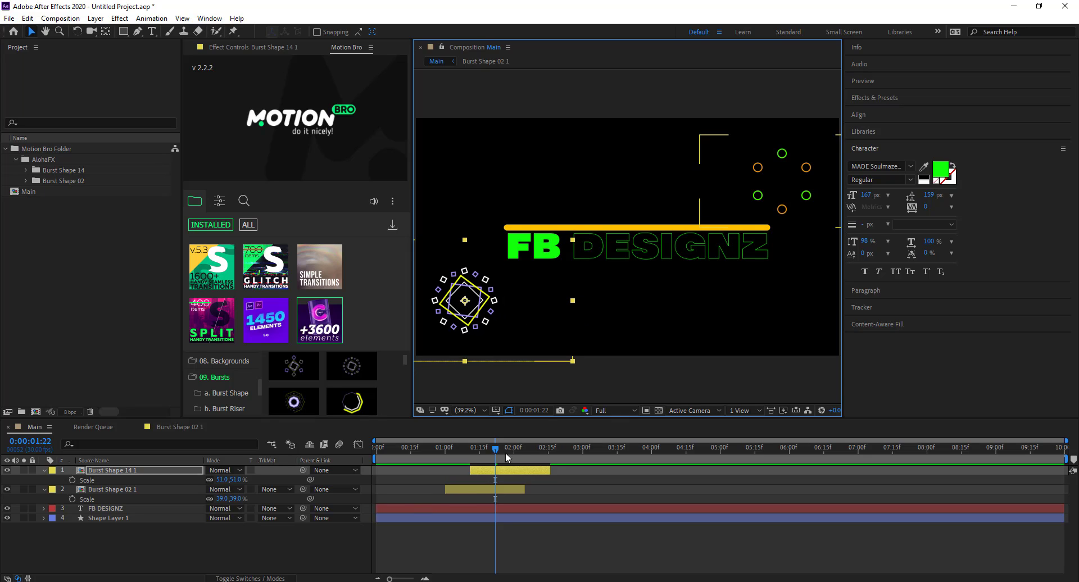
In the Burst Shape 14 1 composition, set the CONTROL layer's COLOR BURST 02 to blue 357FF9.
mouse_move(495, 450)
left_mouse_down()
mouse_move(532, 453)
mouse_move(436, 456)
mouse_move(548, 458)
mouse_move(511, 458)
left_mouse_up()
double_click(135, 472)
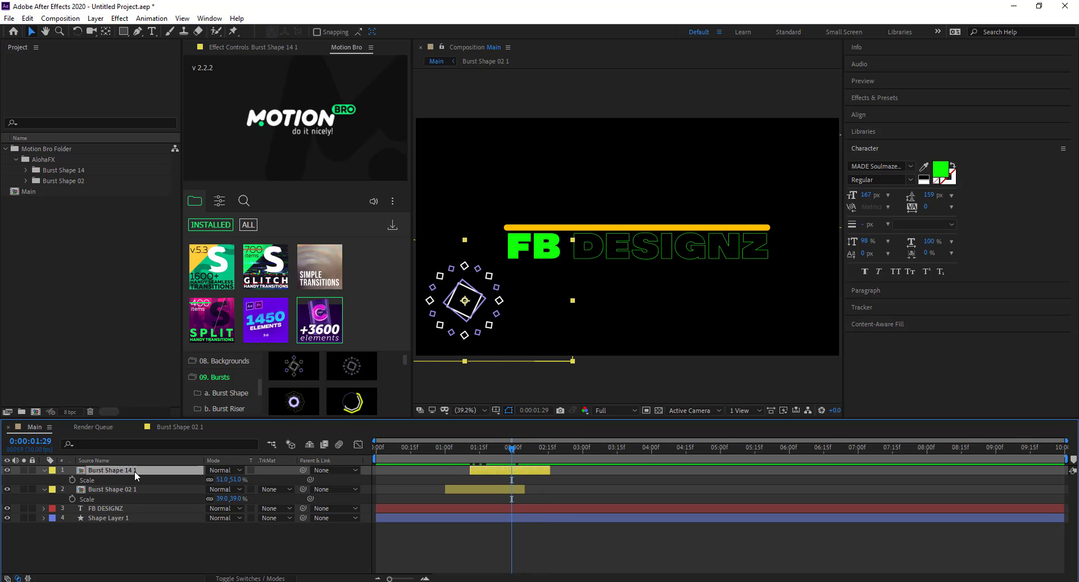
left_click(224, 47)
left_click(103, 470)
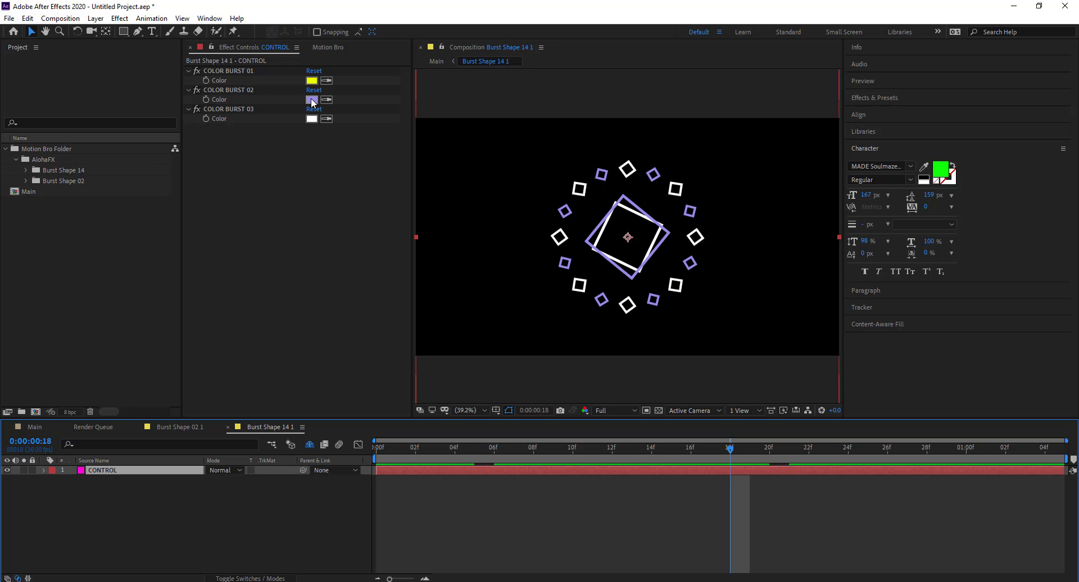
left_click(312, 100)
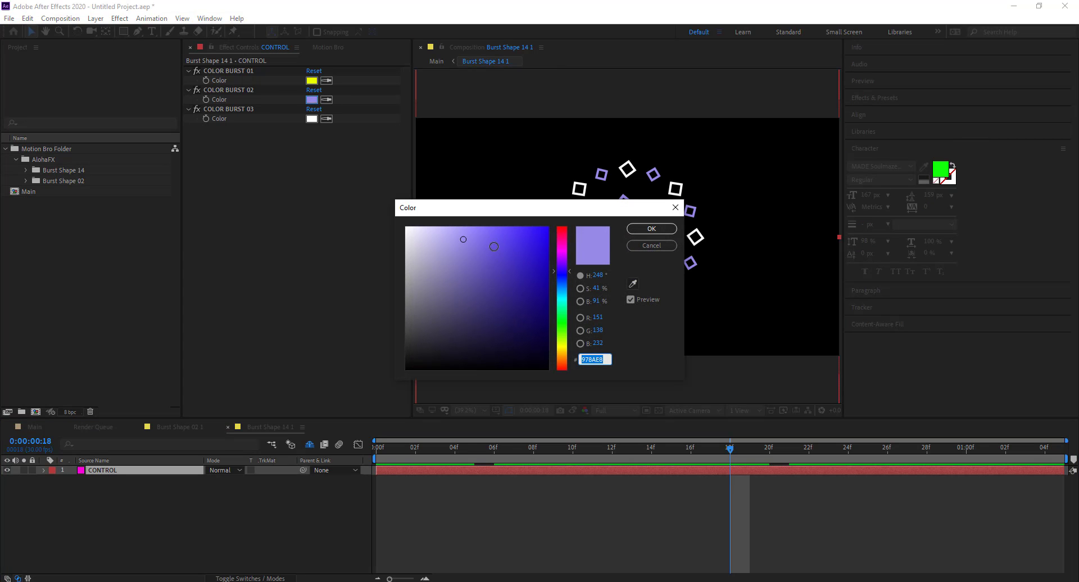
mouse_move(470, 243)
left_mouse_down()
mouse_move(460, 226)
mouse_move(486, 231)
left_mouse_up()
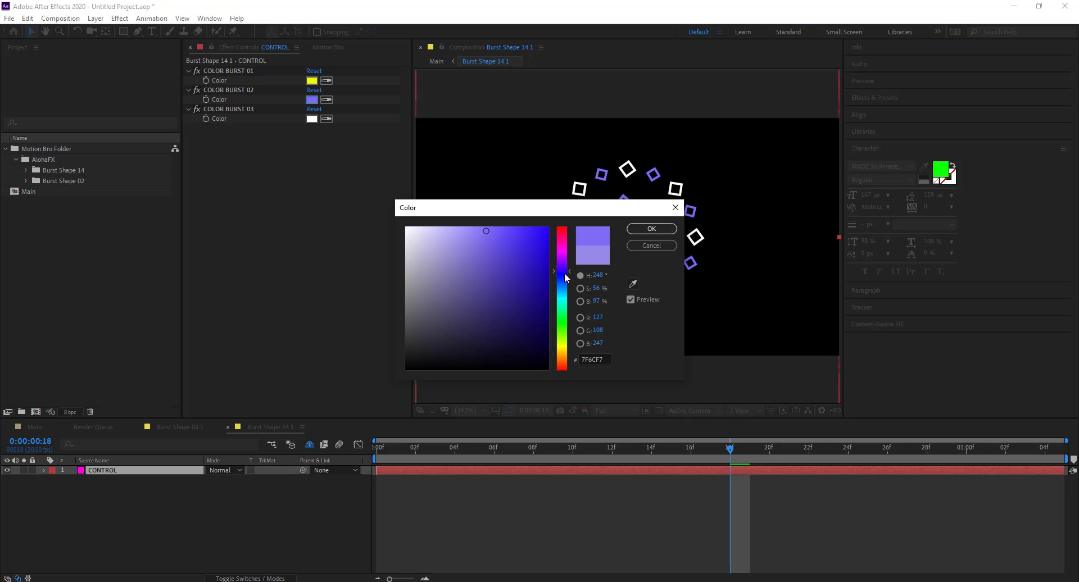
left_click_drag(564, 272, 564, 285)
left_click_drag(518, 243, 517, 230)
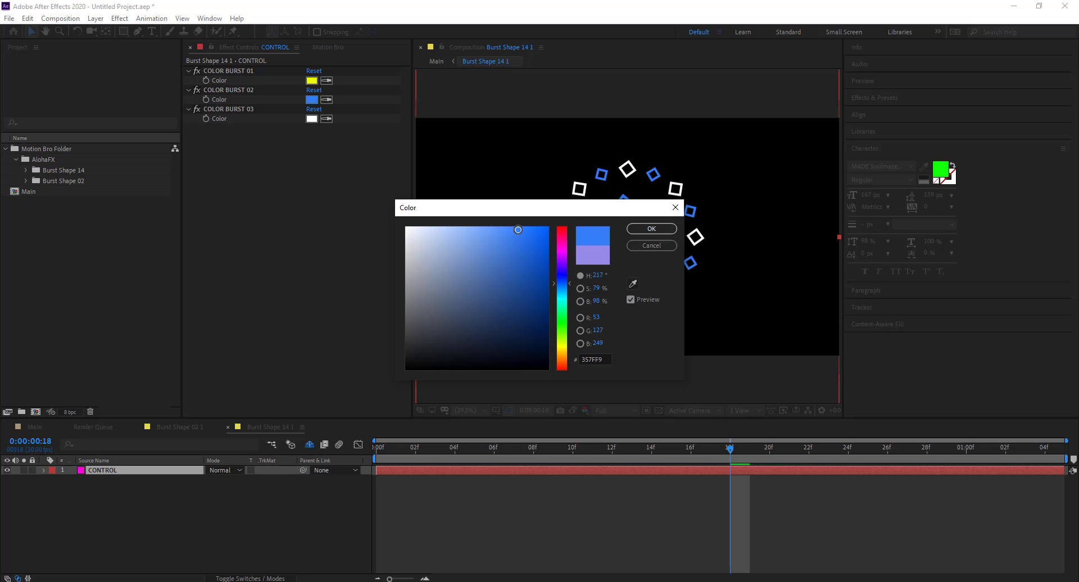
left_click(646, 230)
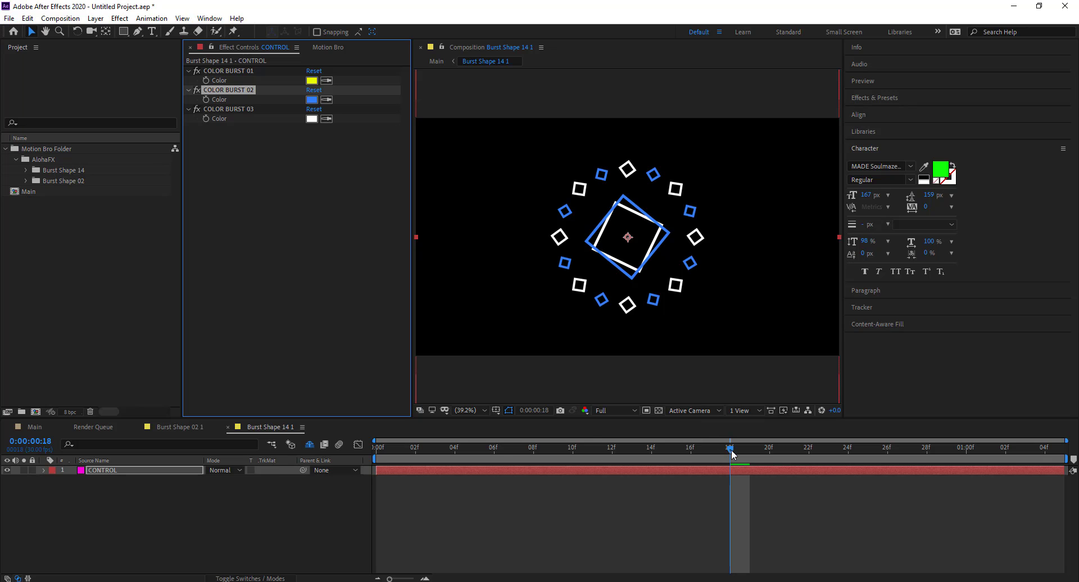
At frame 11, set the CONTROL layer's COLOR BURST 01 to a light mint green.
left_click_drag(729, 449, 601, 453)
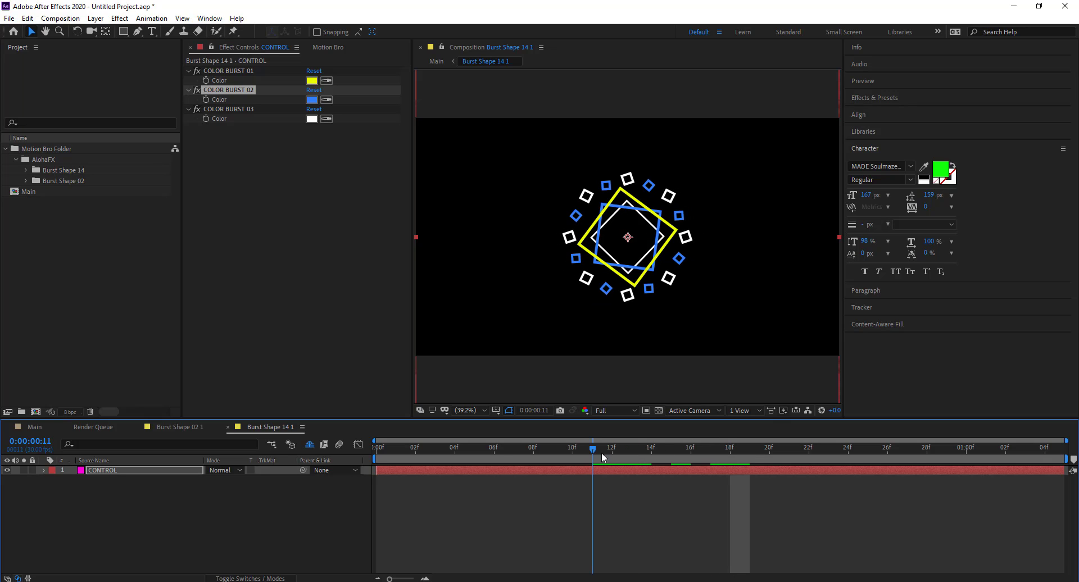
left_click(312, 82)
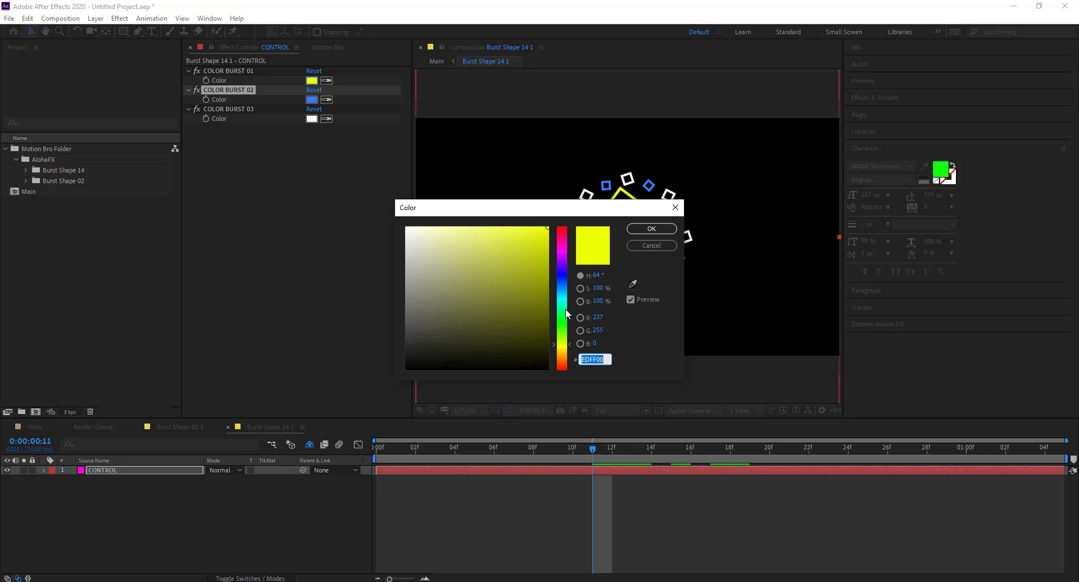
left_click_drag(562, 326, 564, 308)
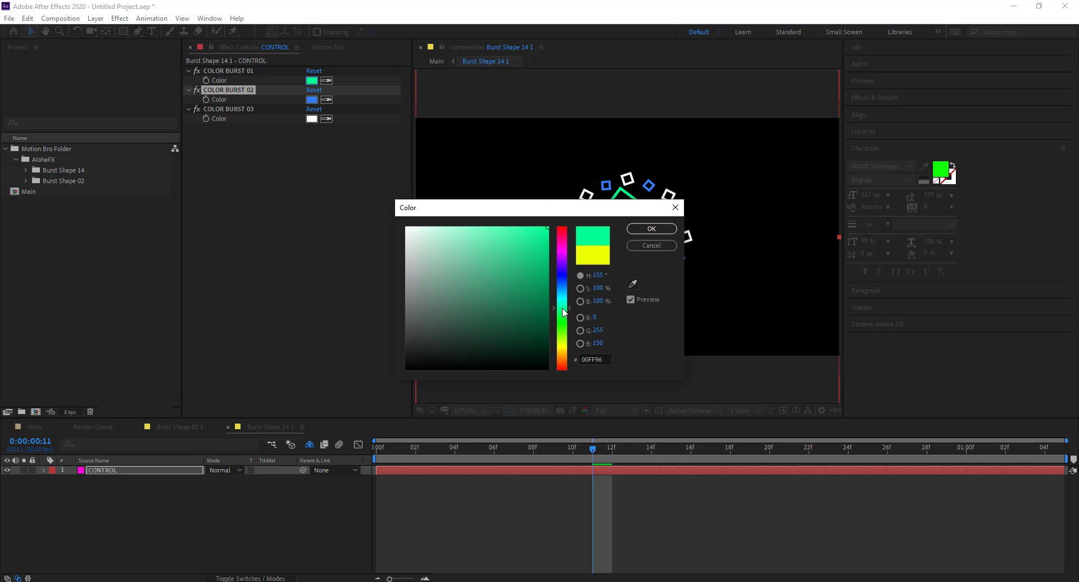
left_click_drag(510, 228, 474, 224)
left_click(651, 229)
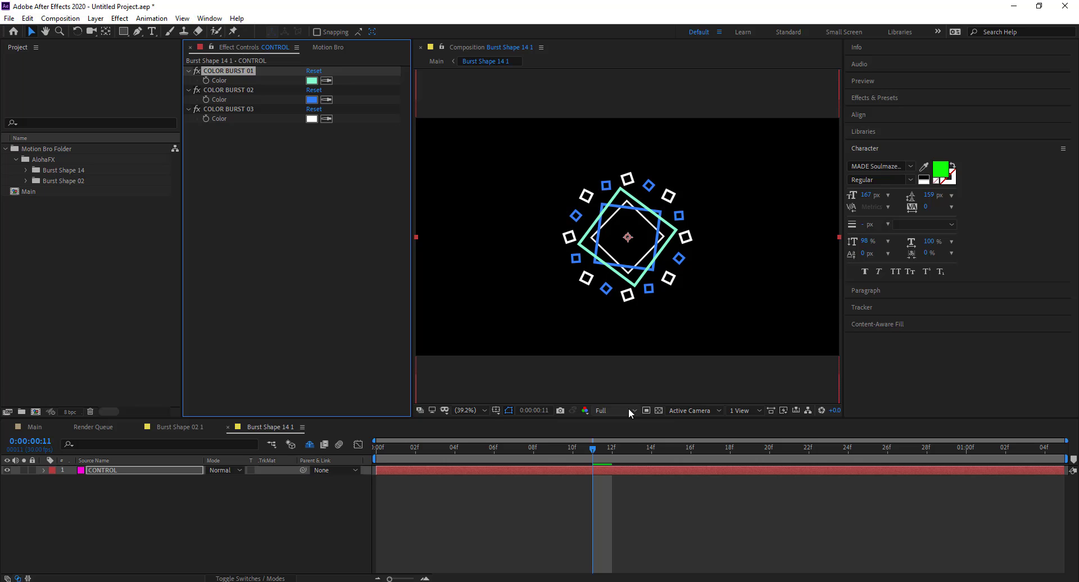
Preview the Main composition from the start and scrub through the burst animations to 0:00:02:03.
left_click(36, 426)
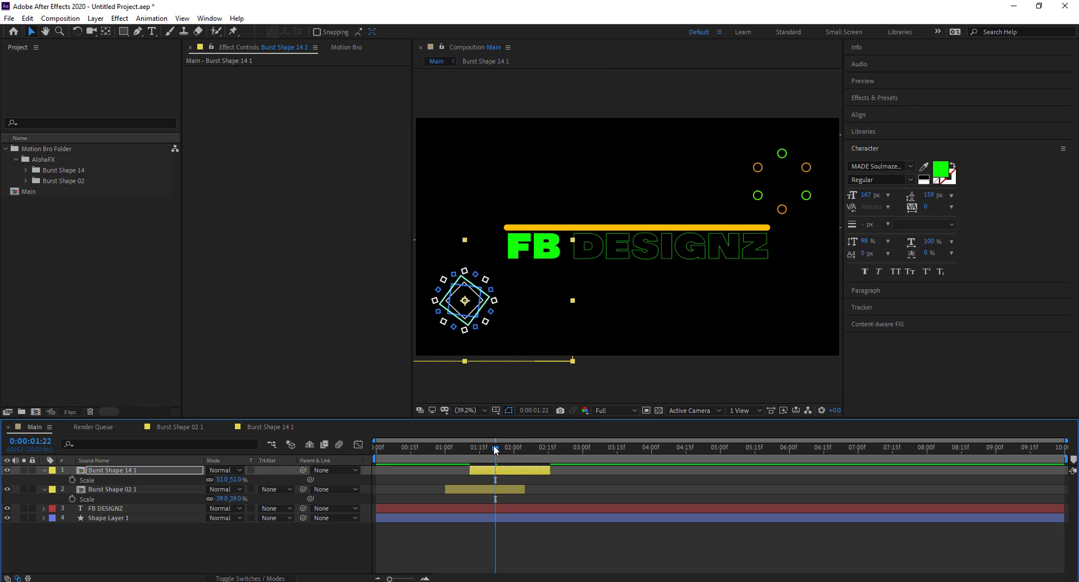
left_click_drag(495, 450, 312, 476)
key("space")
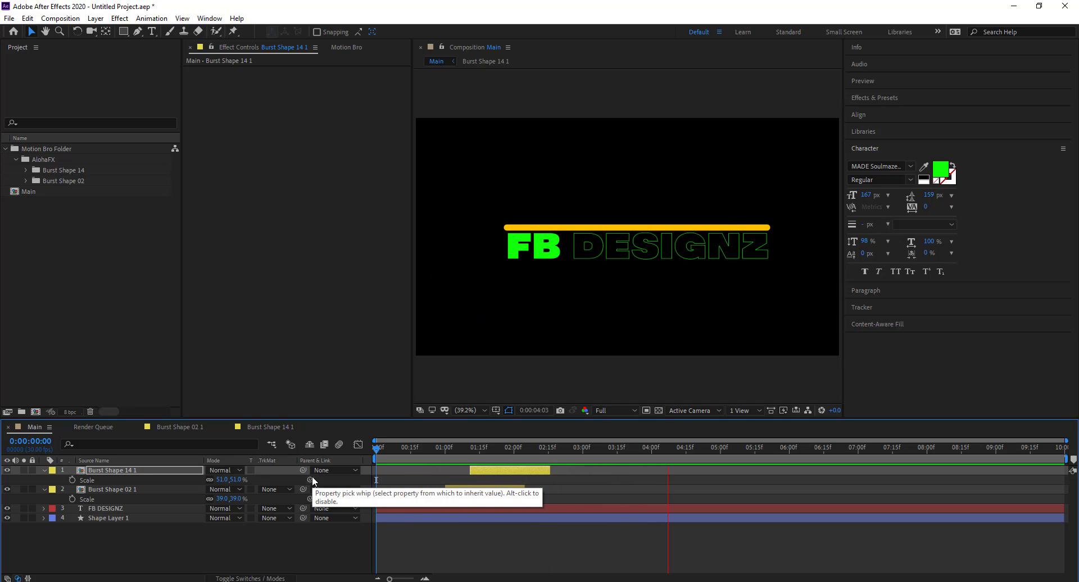
key("space")
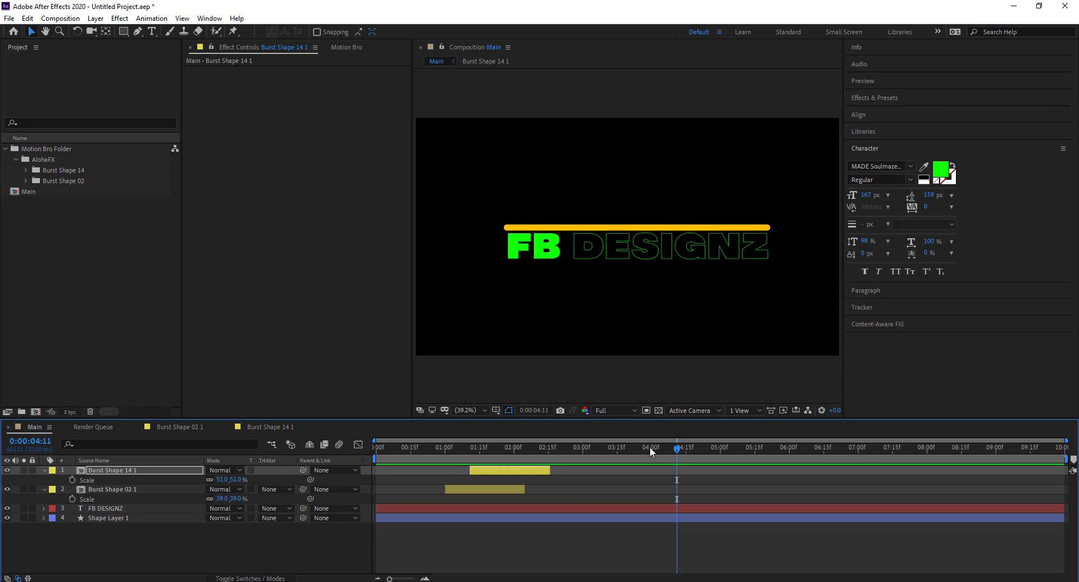
left_click_drag(680, 446, 523, 465)
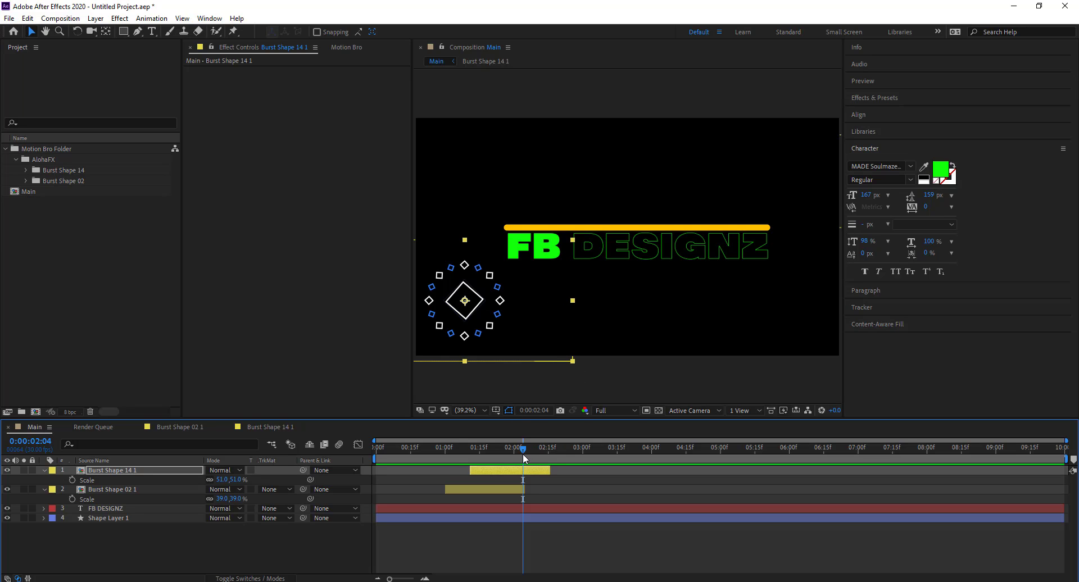
left_click_drag(513, 450, 520, 469)
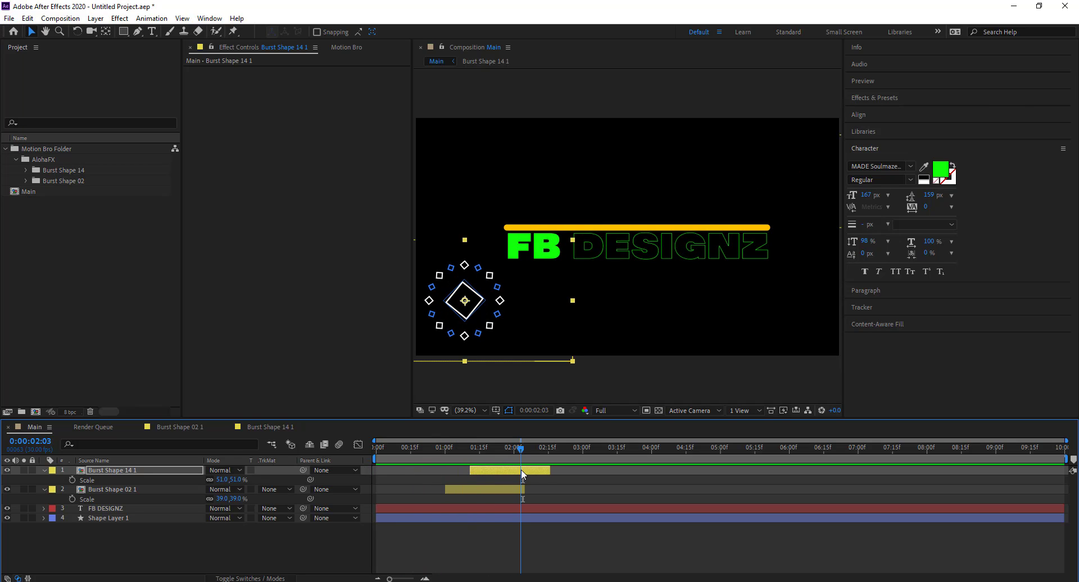
Collapse the Scale properties of both burst layers and deselect all layers.
left_click(44, 470)
left_click(44, 479)
left_click(143, 520)
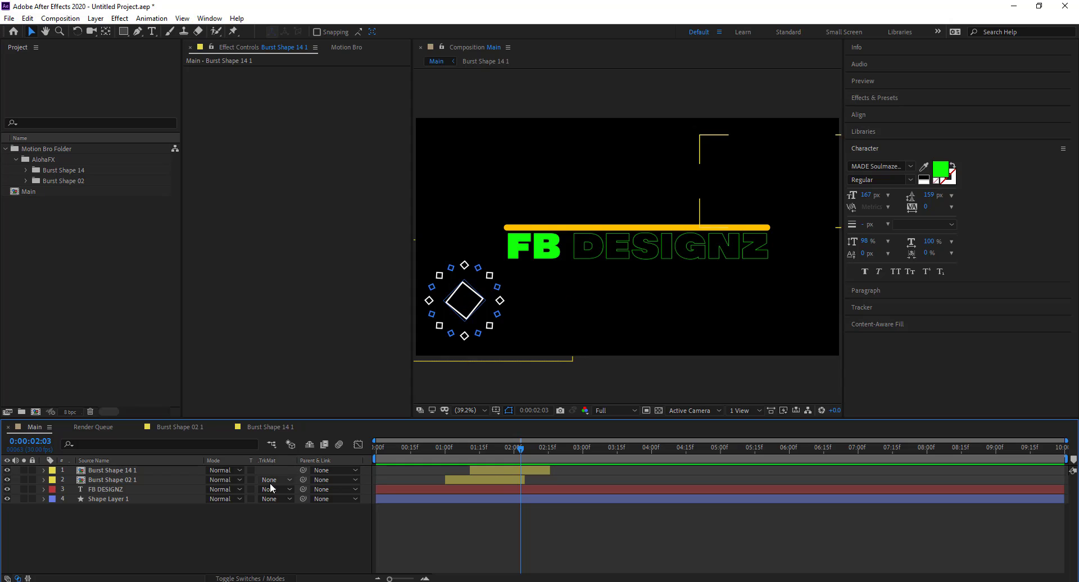
Search the effects library for glow effects.
left_click(878, 97)
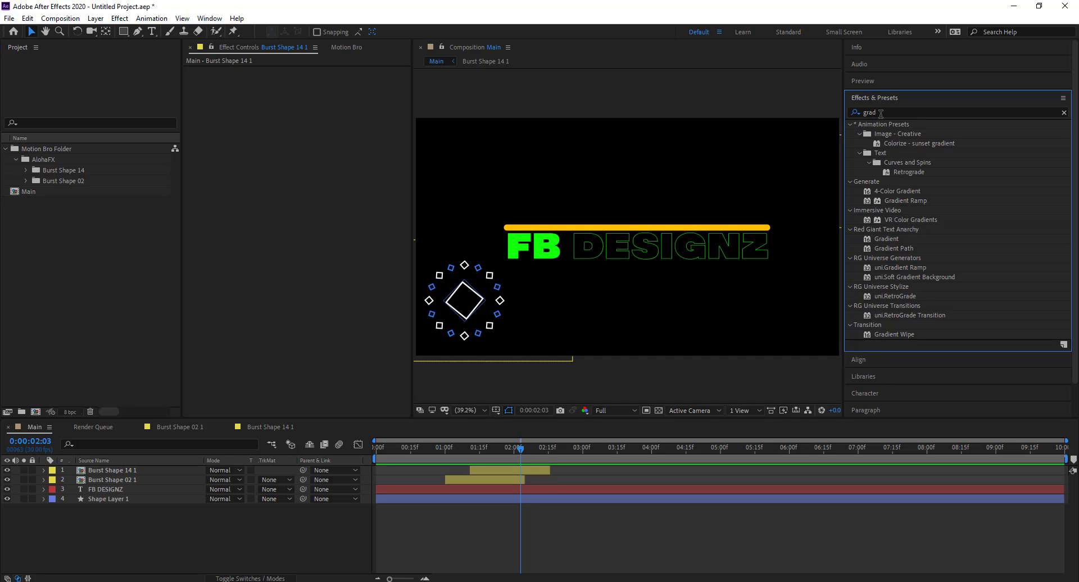
left_click(870, 112)
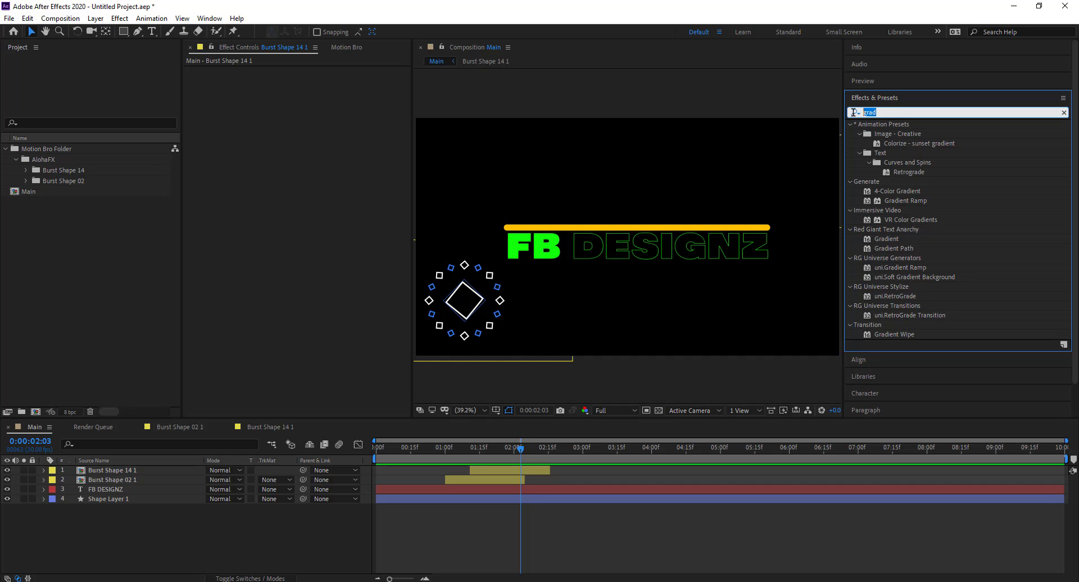
type("glow")
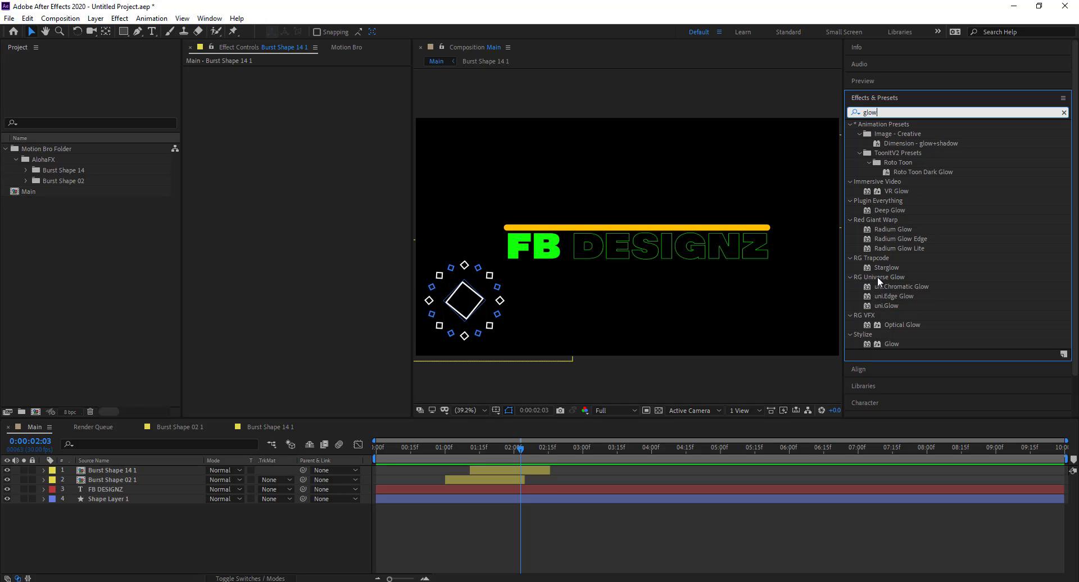
mouse_move(885, 207)
left_mouse_down()
mouse_move(691, 293)
mouse_move(181, 429)
mouse_move(446, 411)
mouse_move(900, 208)
left_mouse_up()
Try the Stylize Glow effect on the FB DESIGNZ layer with a 27.8% threshold and a radius of 183, and remove it.
left_click_drag(895, 344, 122, 491)
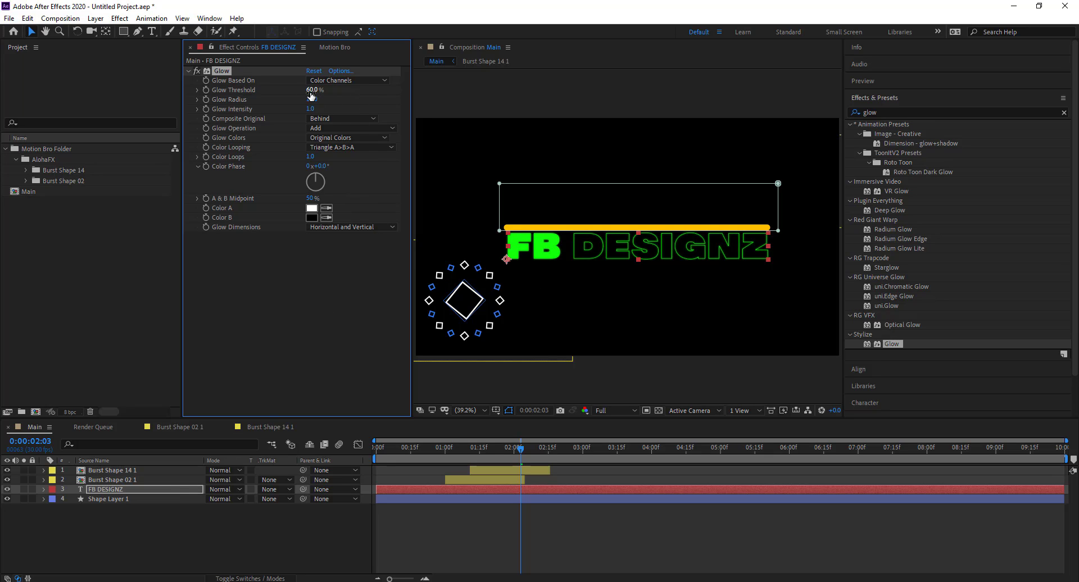
left_click_drag(312, 90, 380, 90)
left_click_drag(451, 84, 418, 107)
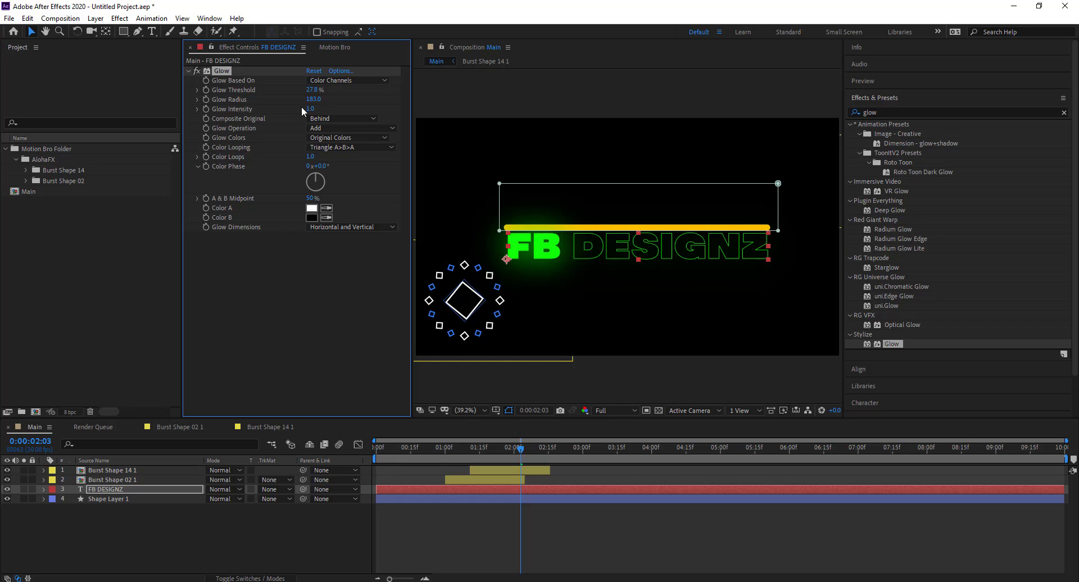
left_click_drag(310, 108, 364, 111)
left_click_drag(318, 118, 291, 111)
key("Delete")
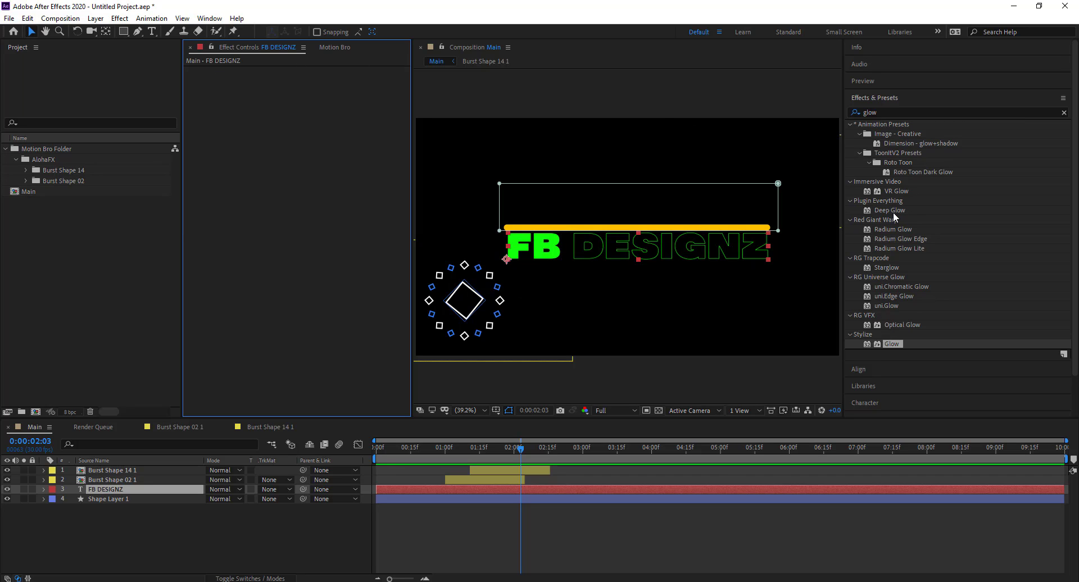
Apply Deep Glow to the FB DESIGNZ layer, set its radius to 38, and collapse the effect.
left_click_drag(893, 211, 108, 487)
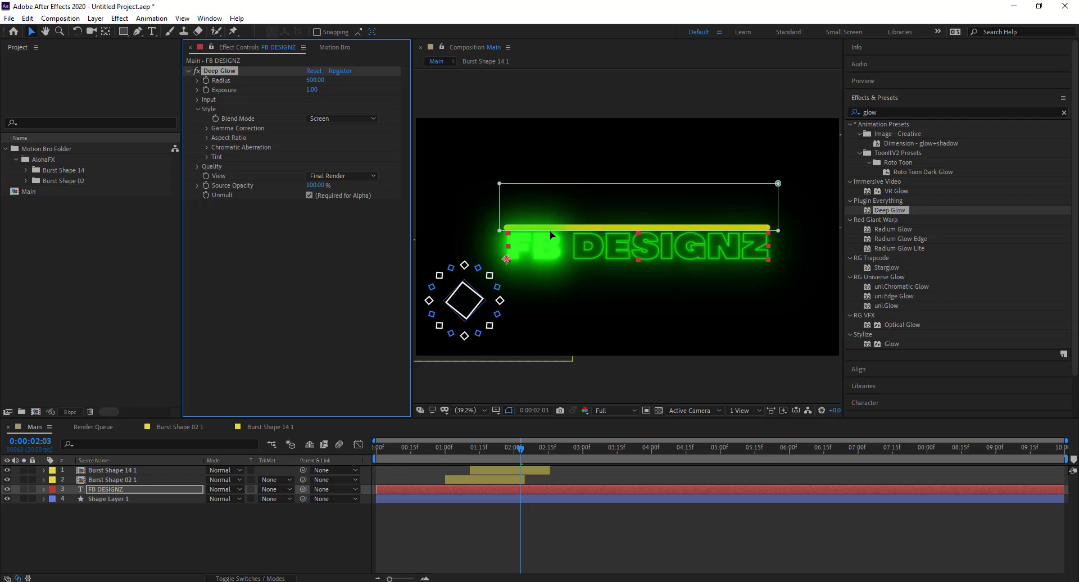
left_click_drag(318, 80, 291, 80)
left_click_drag(215, 80, 170, 82)
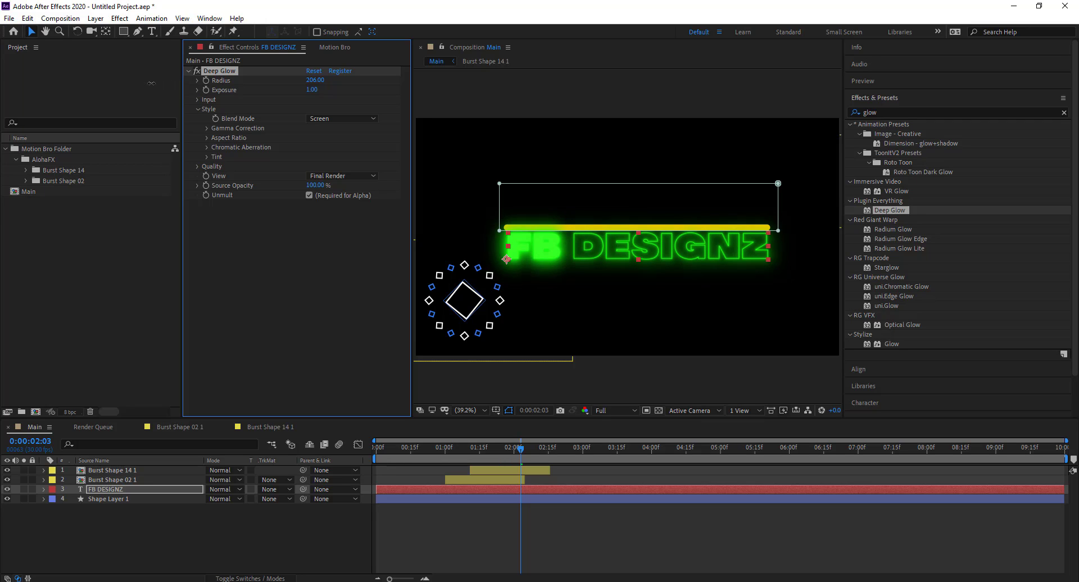
left_click_drag(312, 82, 236, 80)
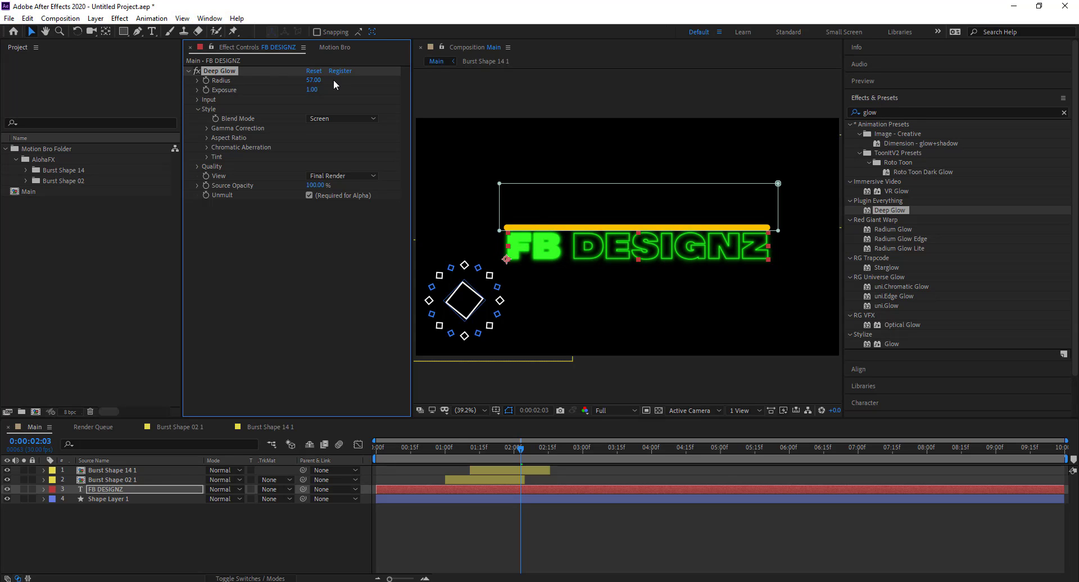
mouse_move(315, 83)
left_mouse_down()
mouse_move(299, 82)
mouse_move(308, 80)
left_mouse_up()
left_click_drag(312, 85, 297, 75)
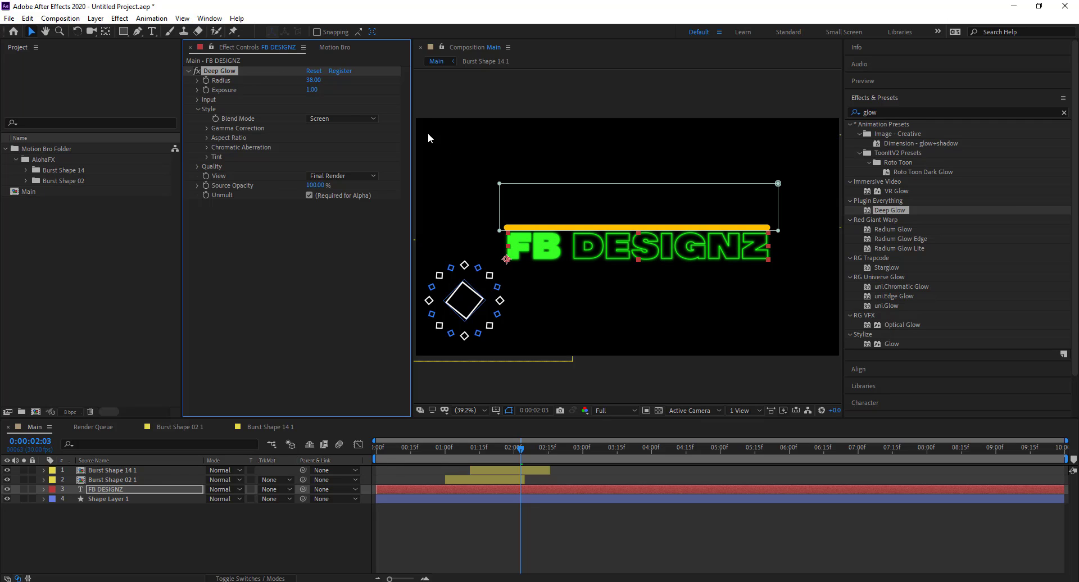
left_click(189, 71)
Create a black composition-sized solid named BG and place it beneath all other layers.
left_click(130, 508)
right_click(131, 516)
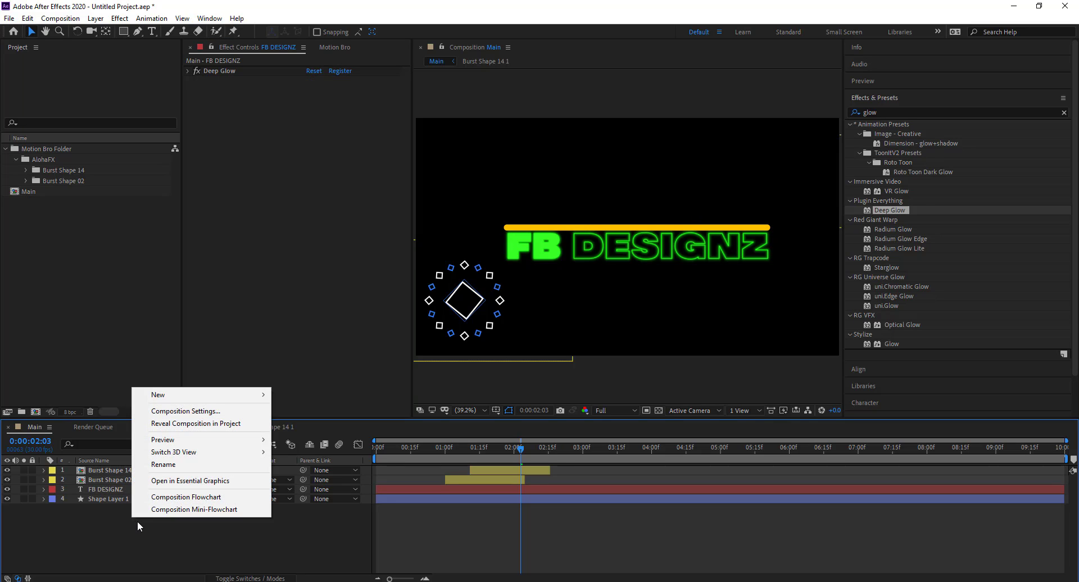
mouse_move(184, 396)
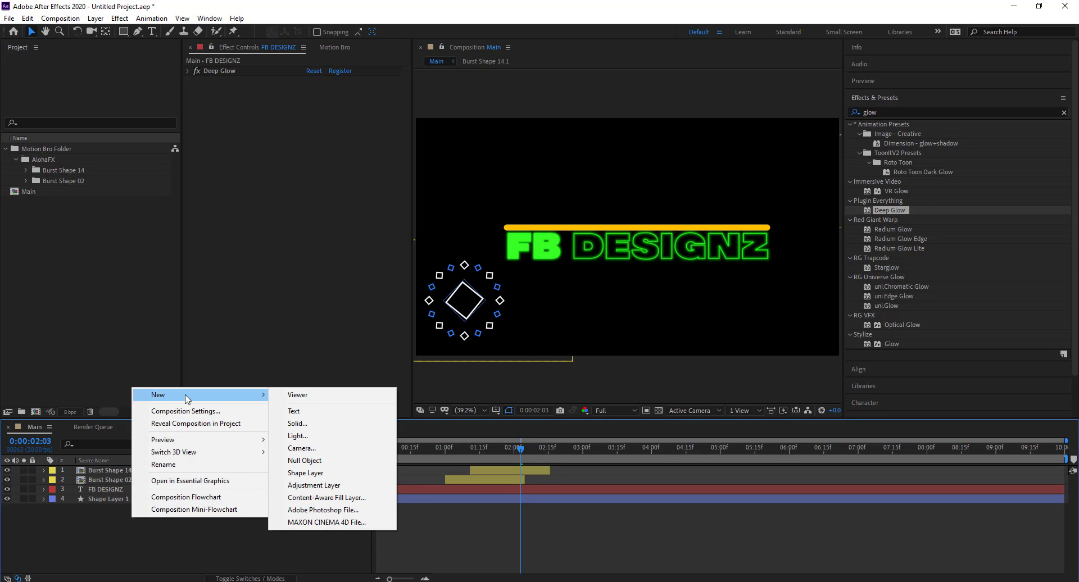
left_click(311, 427)
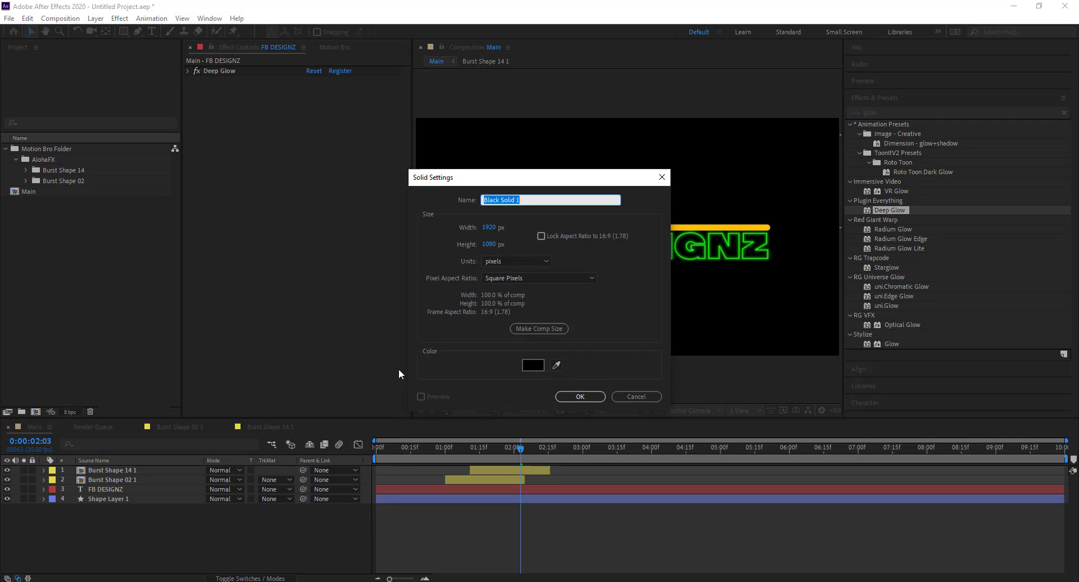
type("BG")
left_click(553, 330)
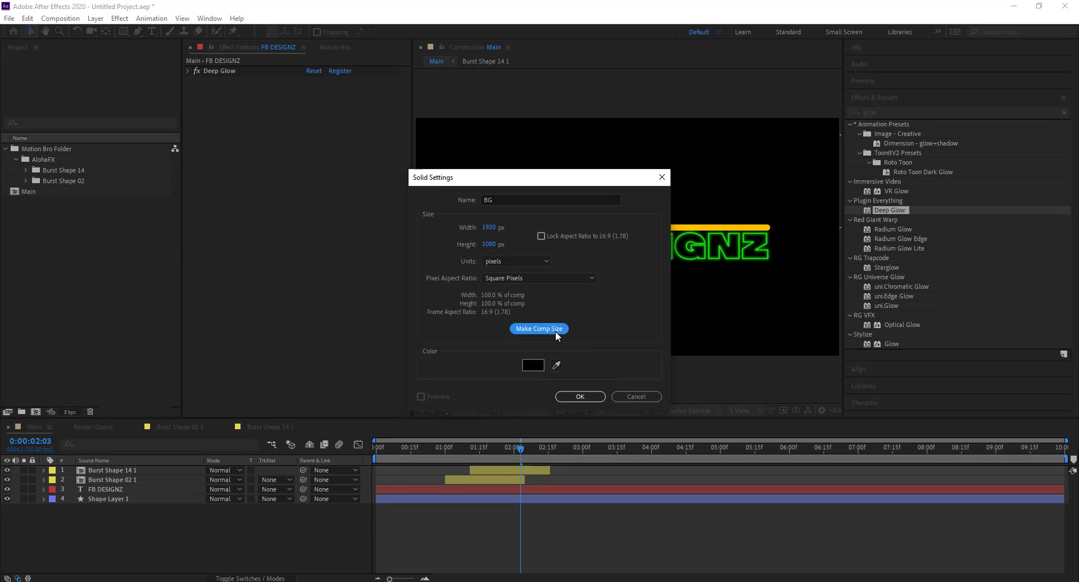
left_click(580, 396)
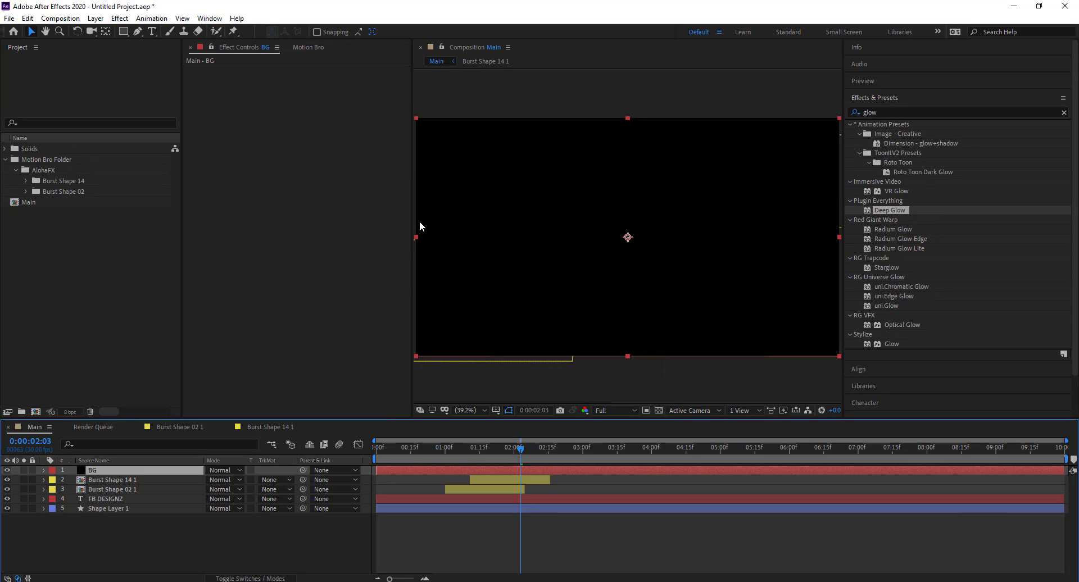
left_click_drag(112, 470, 148, 514)
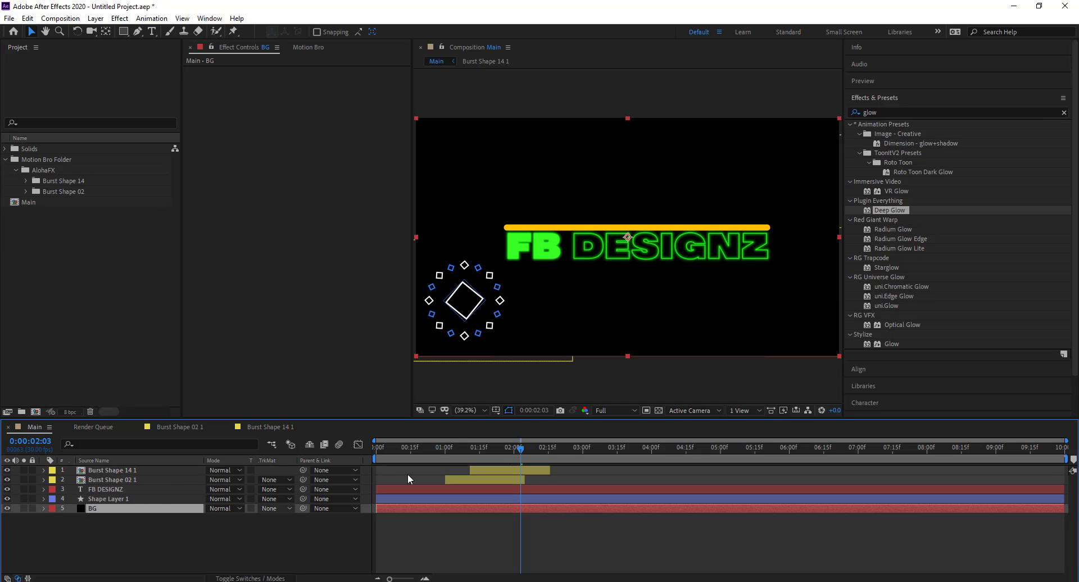
Search the effects for "grad" and apply Gradient Ramp to the BG layer.
left_click(862, 111)
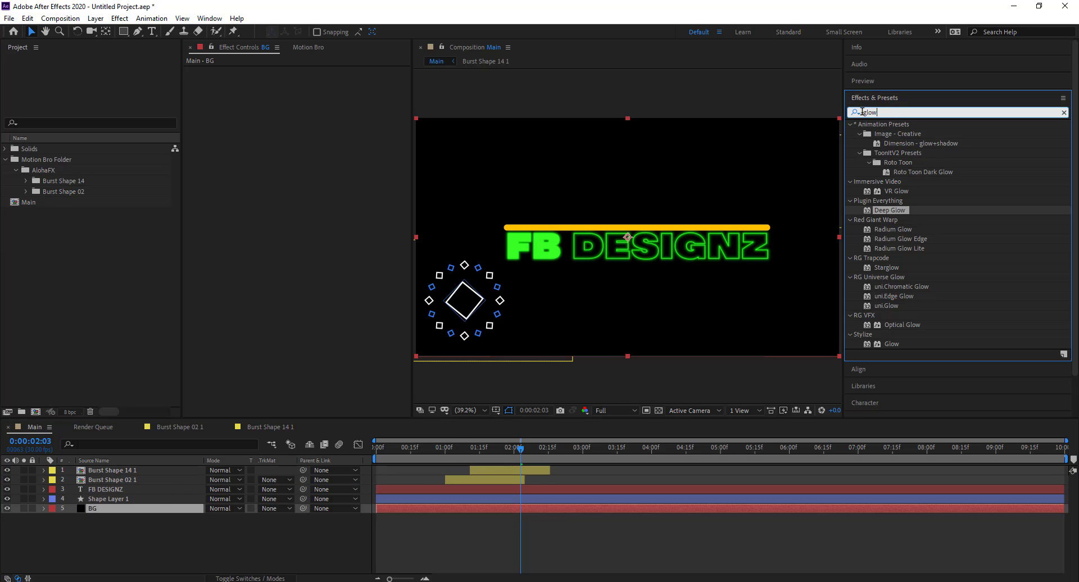
double_click(862, 111)
type("grad")
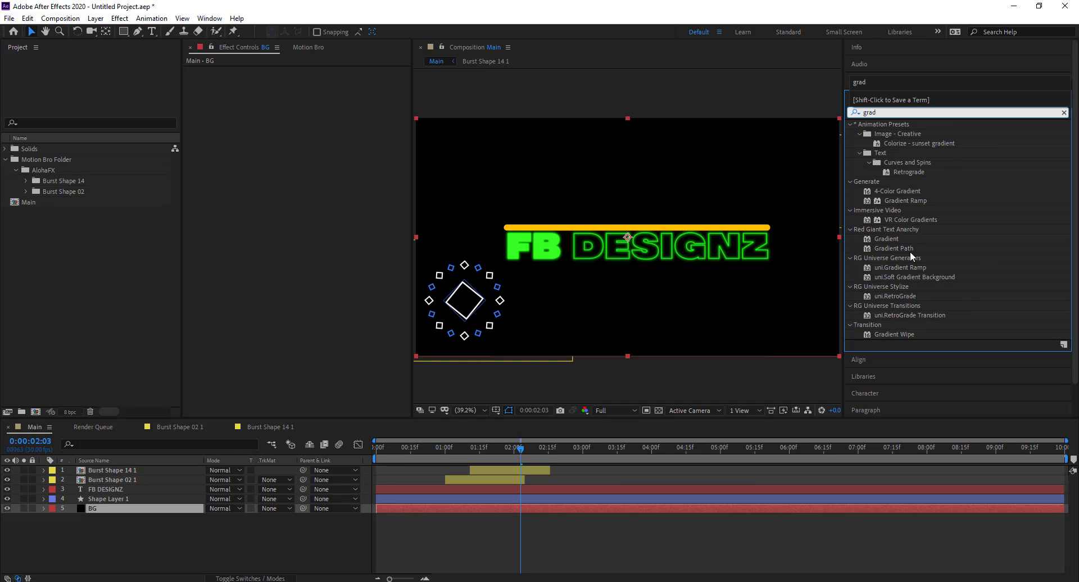
left_click_drag(915, 201, 116, 504)
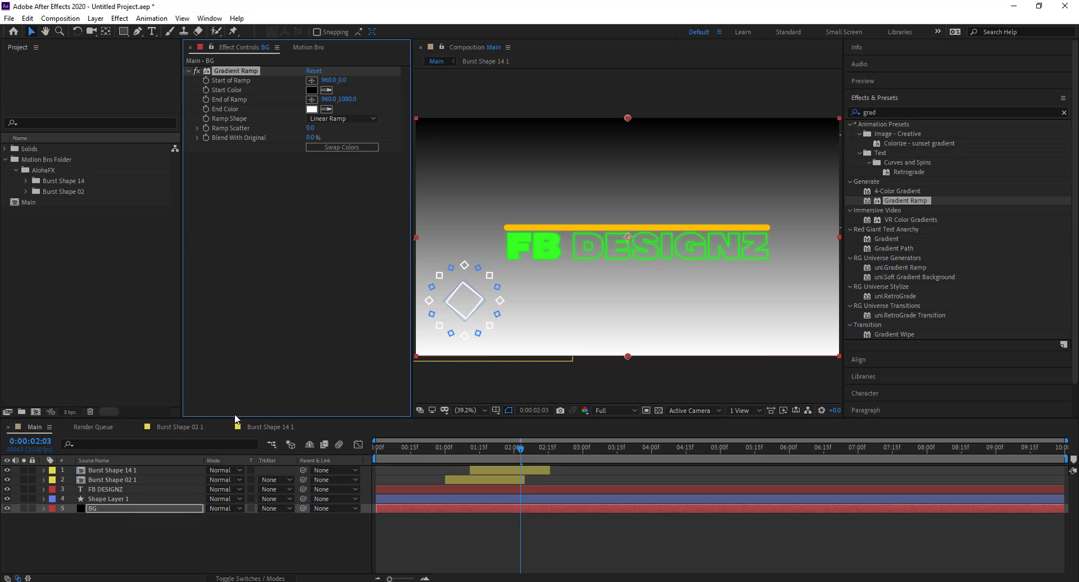
Make BG's Gradient Ramp a Radial Ramp starting near the composition centre and ending at about 3942, 3072, well outside the frame.
left_click(356, 117)
left_click(349, 137)
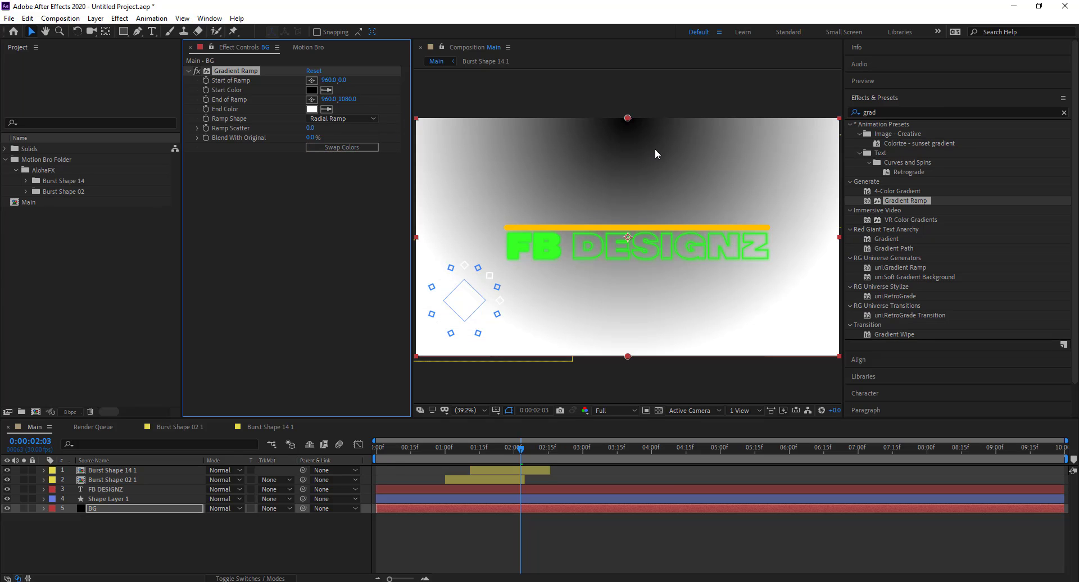
left_click_drag(628, 118, 629, 236)
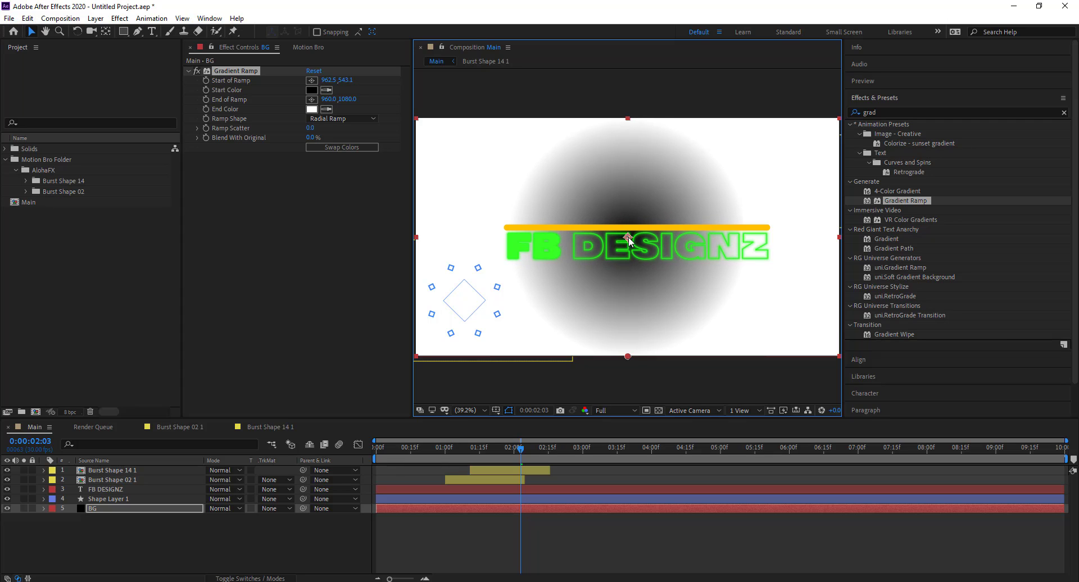
scroll(669, 245, "down", 5)
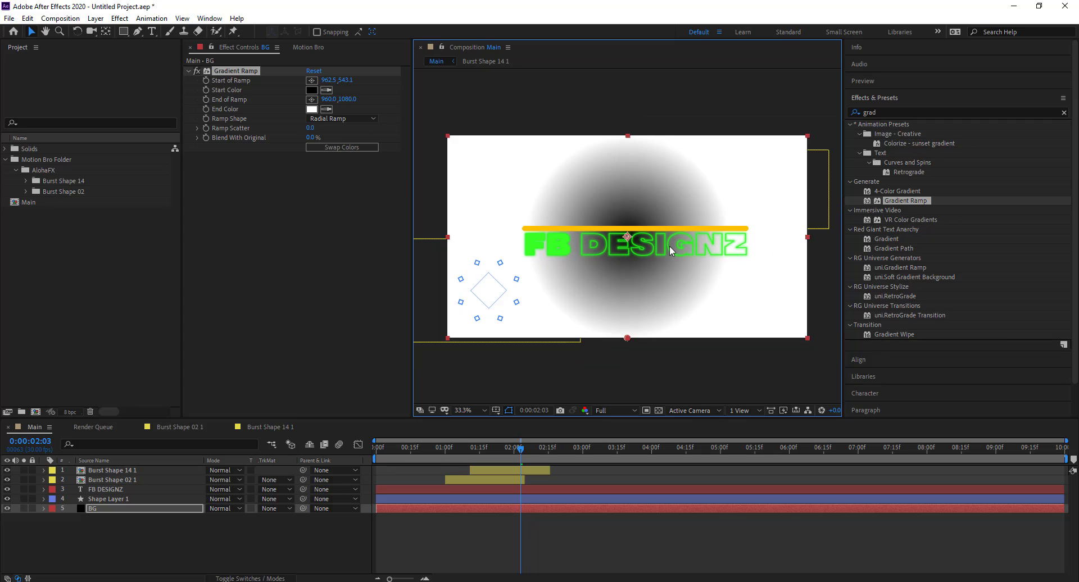
scroll(637, 270, "up", 1)
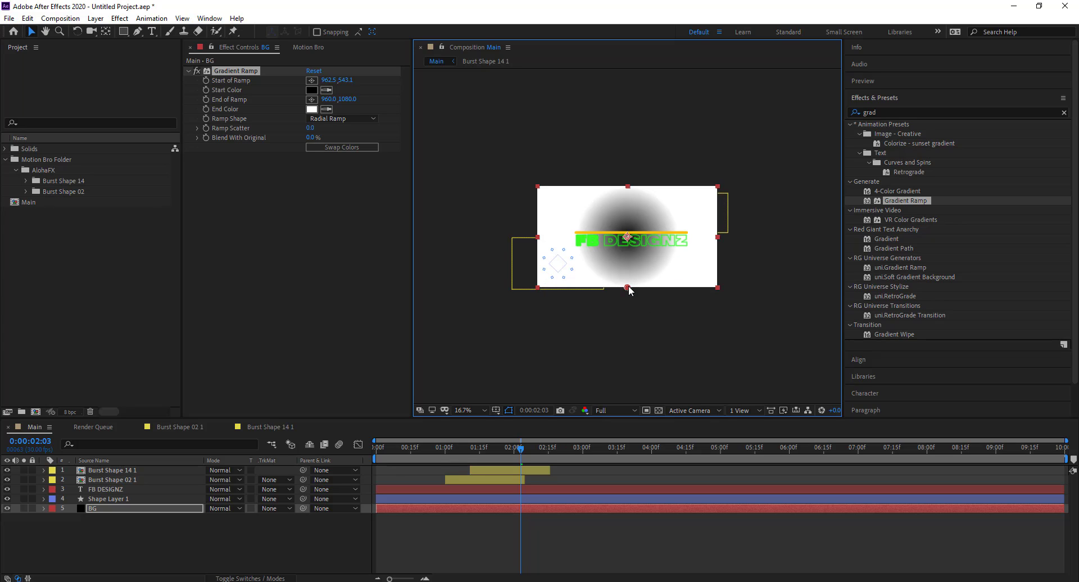
left_click_drag(628, 290, 881, 451)
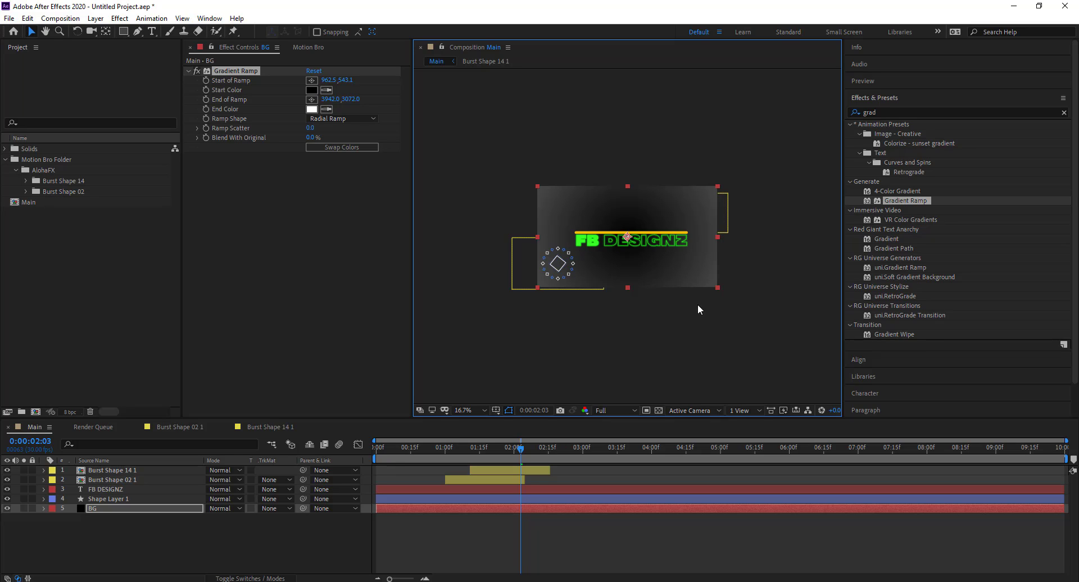
Set the Gradient Ramp's end colour to bright blue 3245F7 and check the background at different magnifications.
left_click(310, 110)
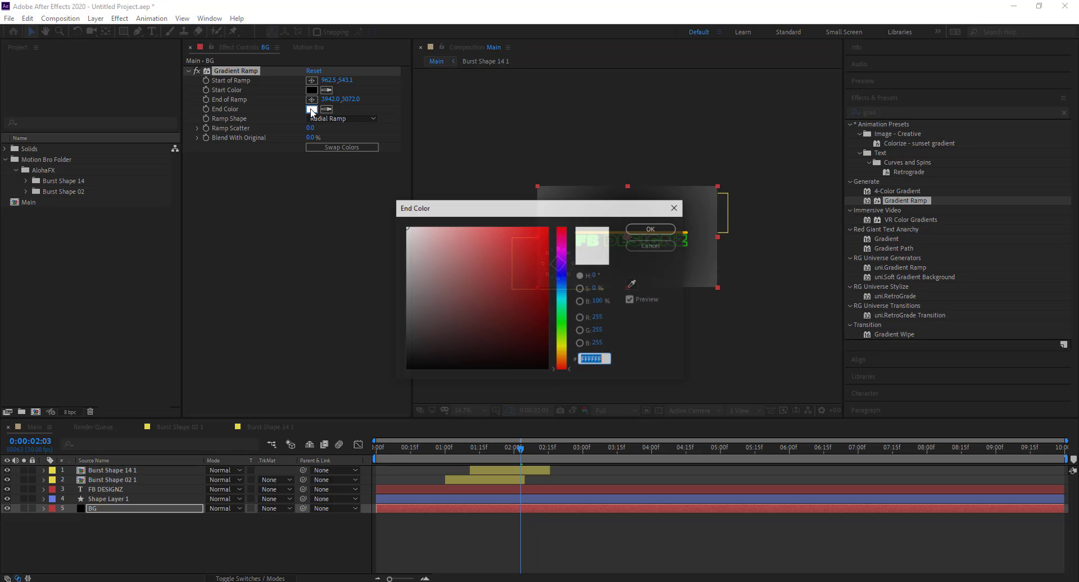
left_click(559, 277)
mouse_move(538, 246)
left_mouse_down()
mouse_move(465, 230)
mouse_move(527, 230)
left_mouse_up()
left_click(651, 228)
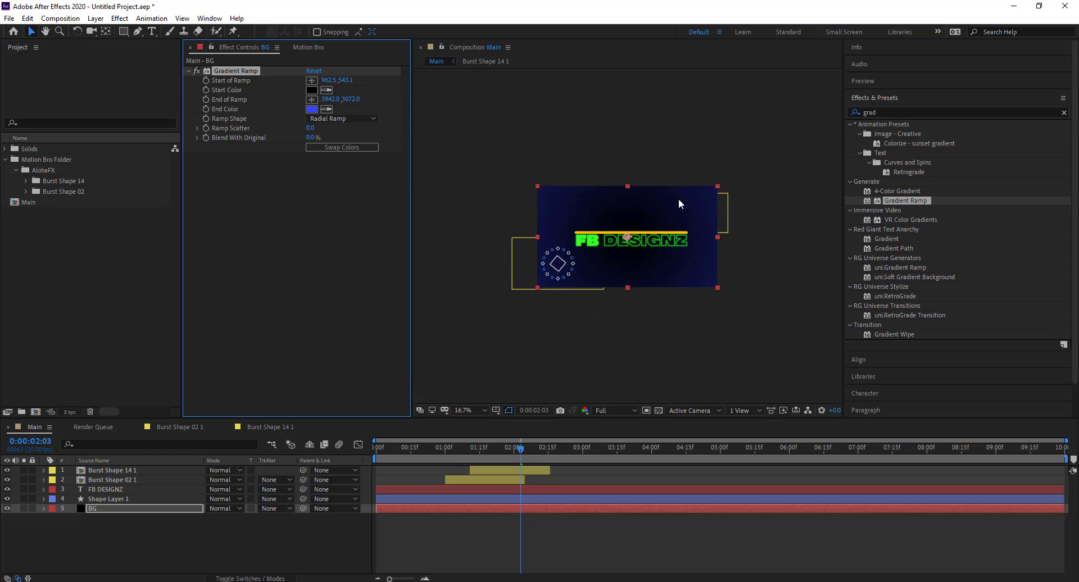
scroll(754, 279, "up", 3)
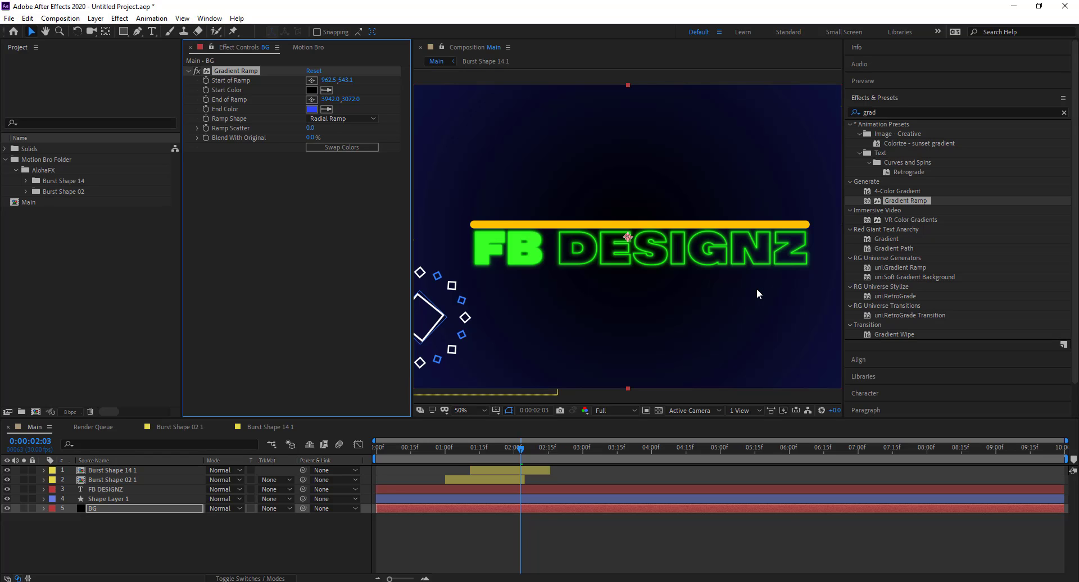
scroll(756, 288, "down", 2)
scroll(756, 288, "up", 2)
scroll(756, 288, "down", 2)
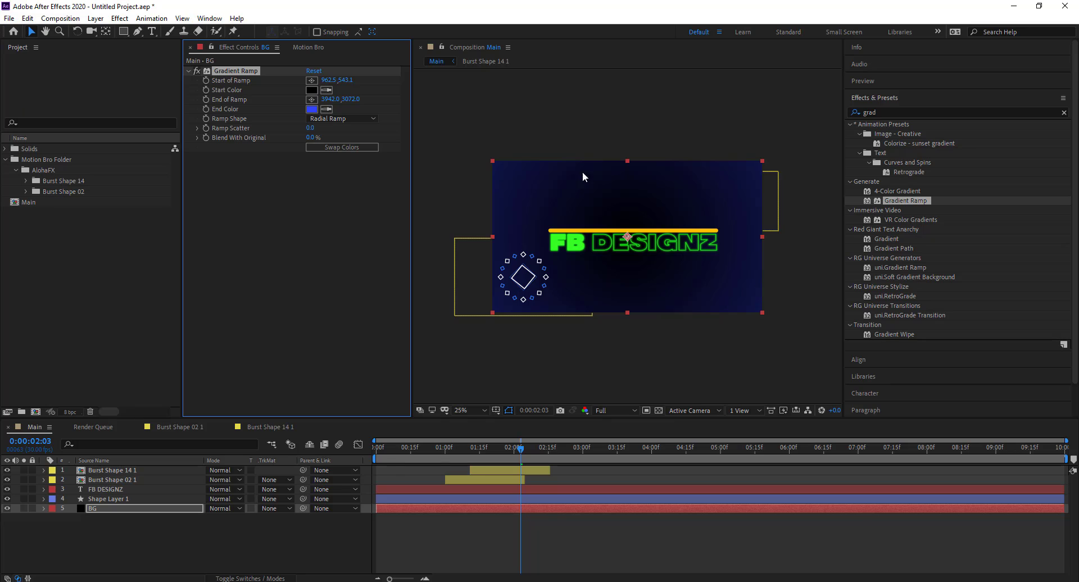
Set the Gradient Ramp's end colour to pale blue C0C6FF.
left_click(312, 110)
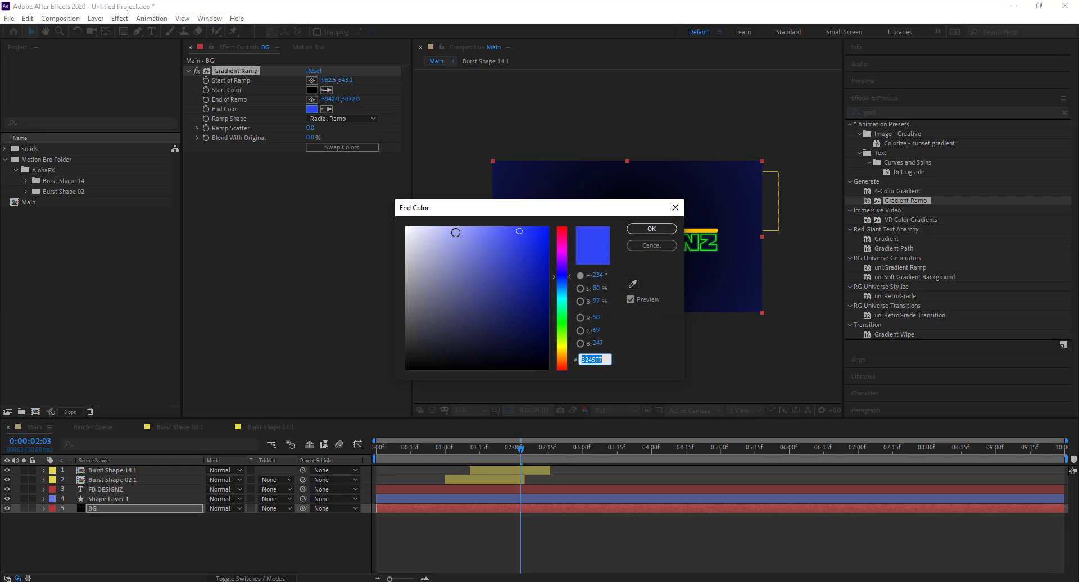
left_click_drag(453, 233, 440, 224)
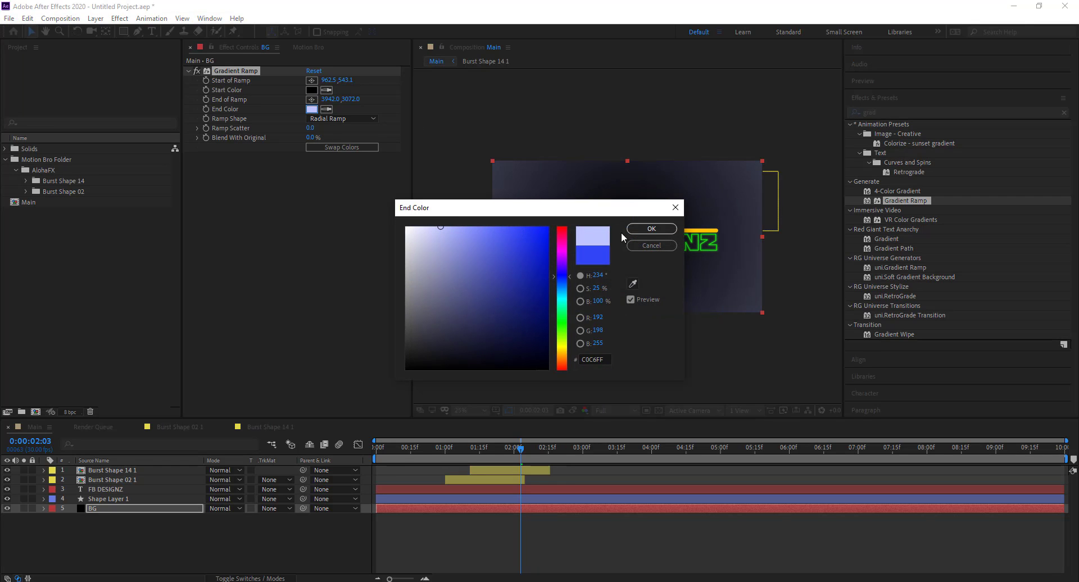
left_click(651, 228)
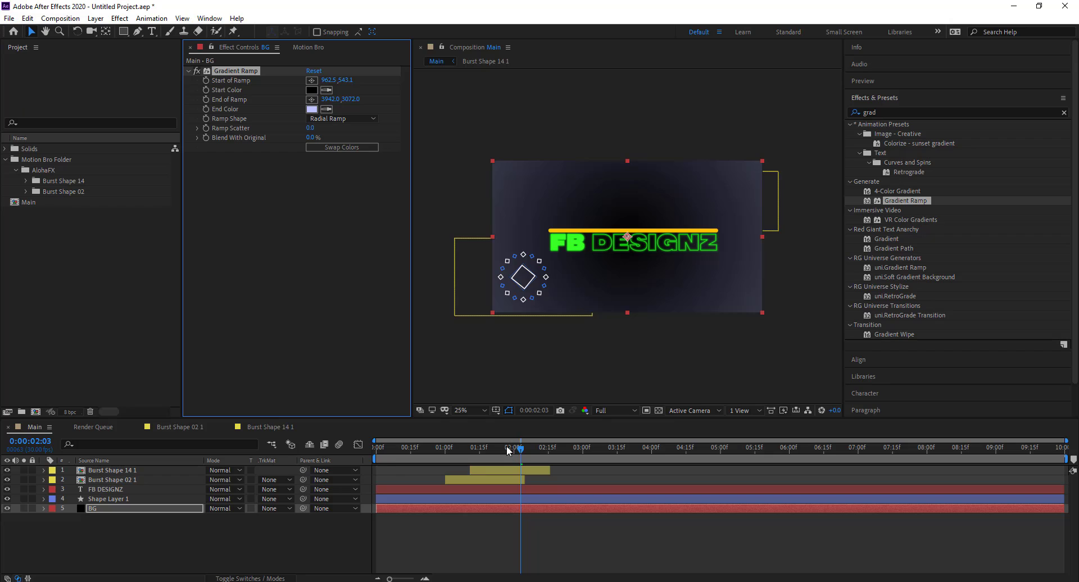
Move the current time of the Main composition to 0:00:05:00.
left_click_drag(520, 447, 720, 457)
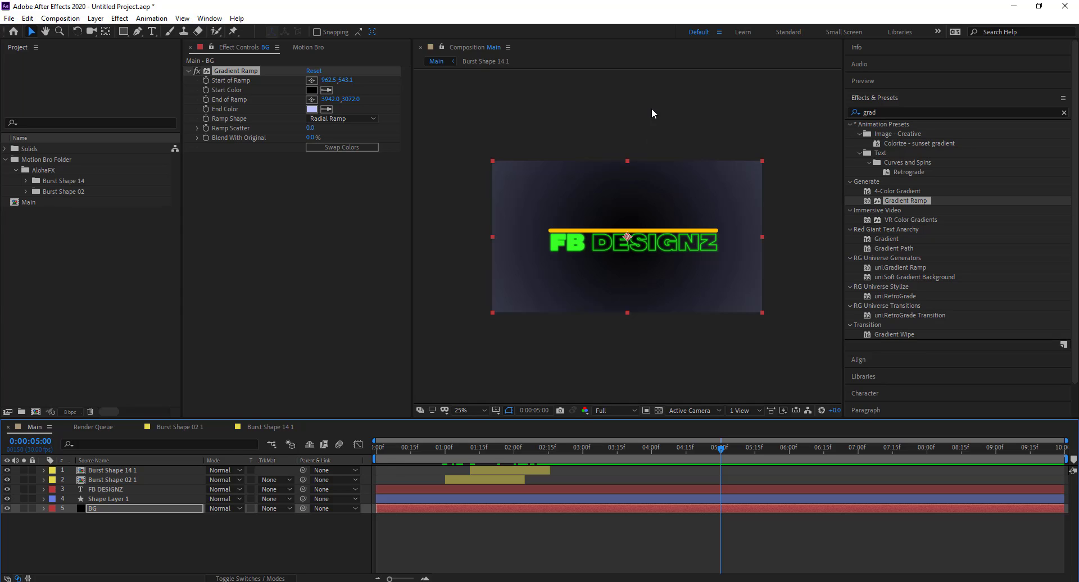
left_click_drag(722, 453, 721, 483)
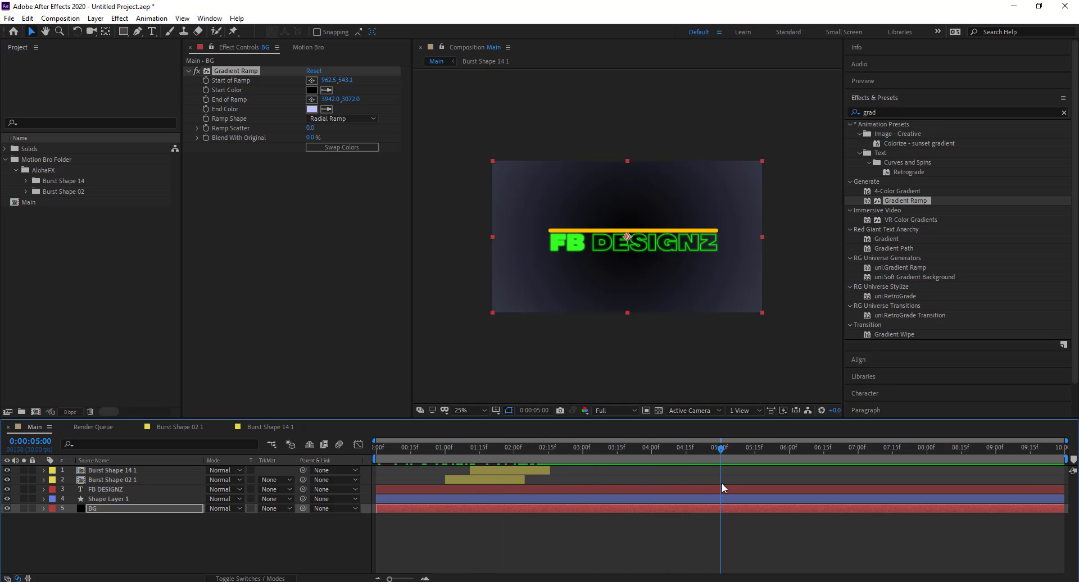